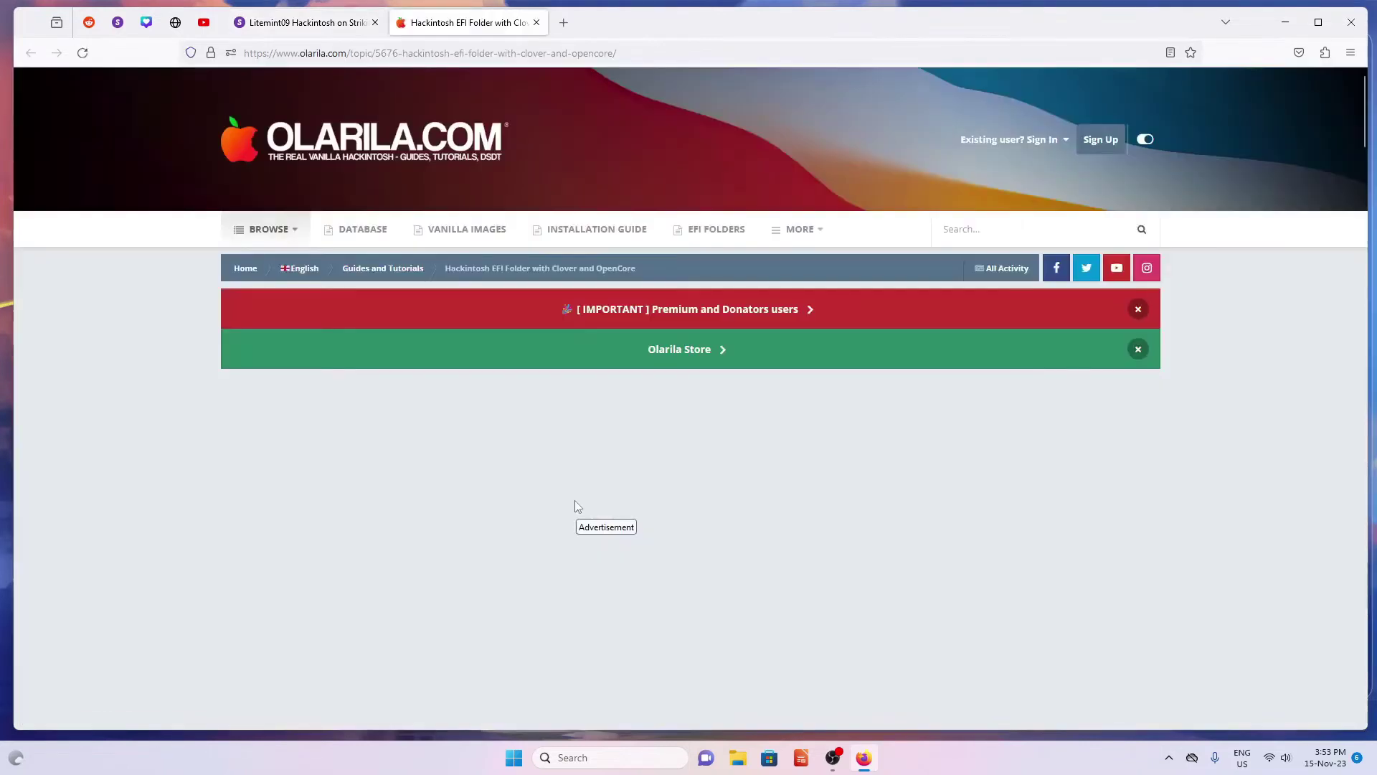
scroll(574, 506, "down", 5)
scroll(575, 506, "down", 10)
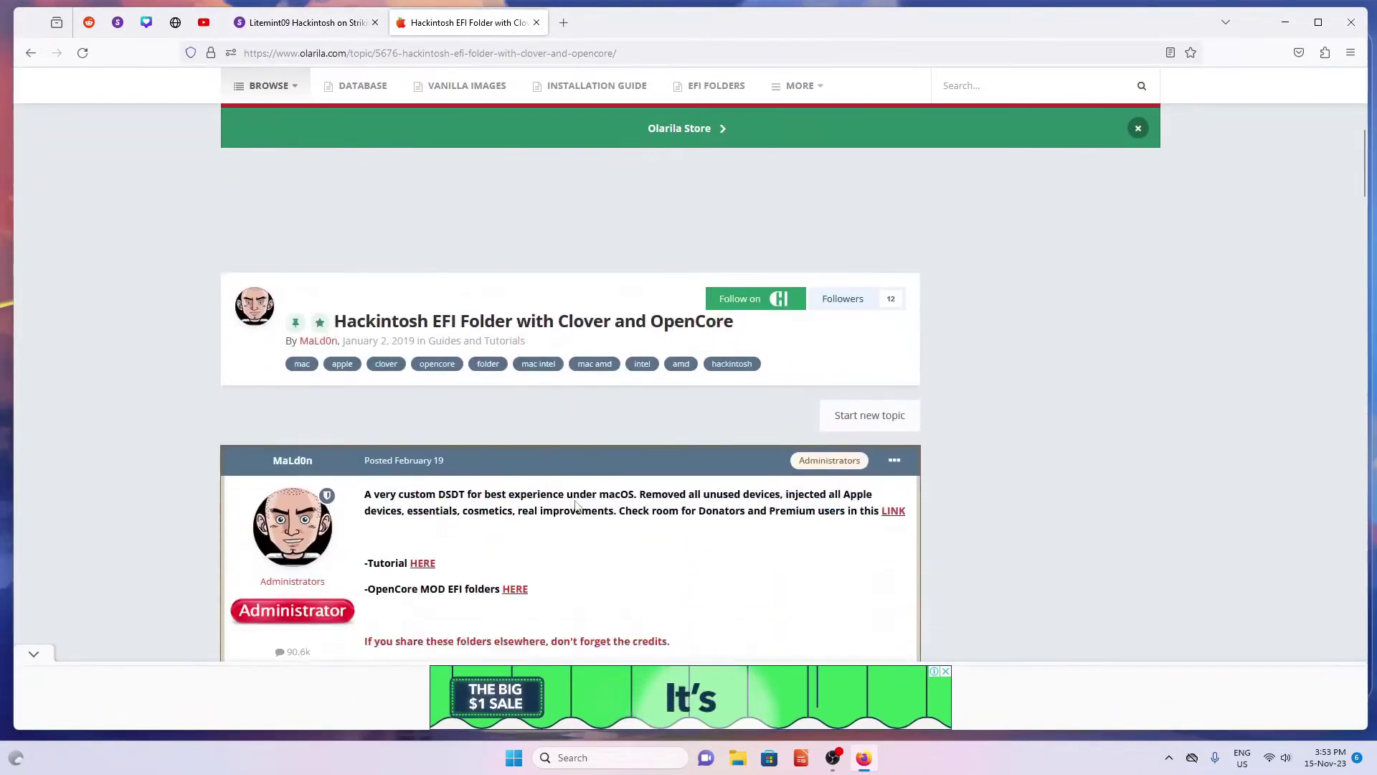
scroll(578, 507, "down", 9)
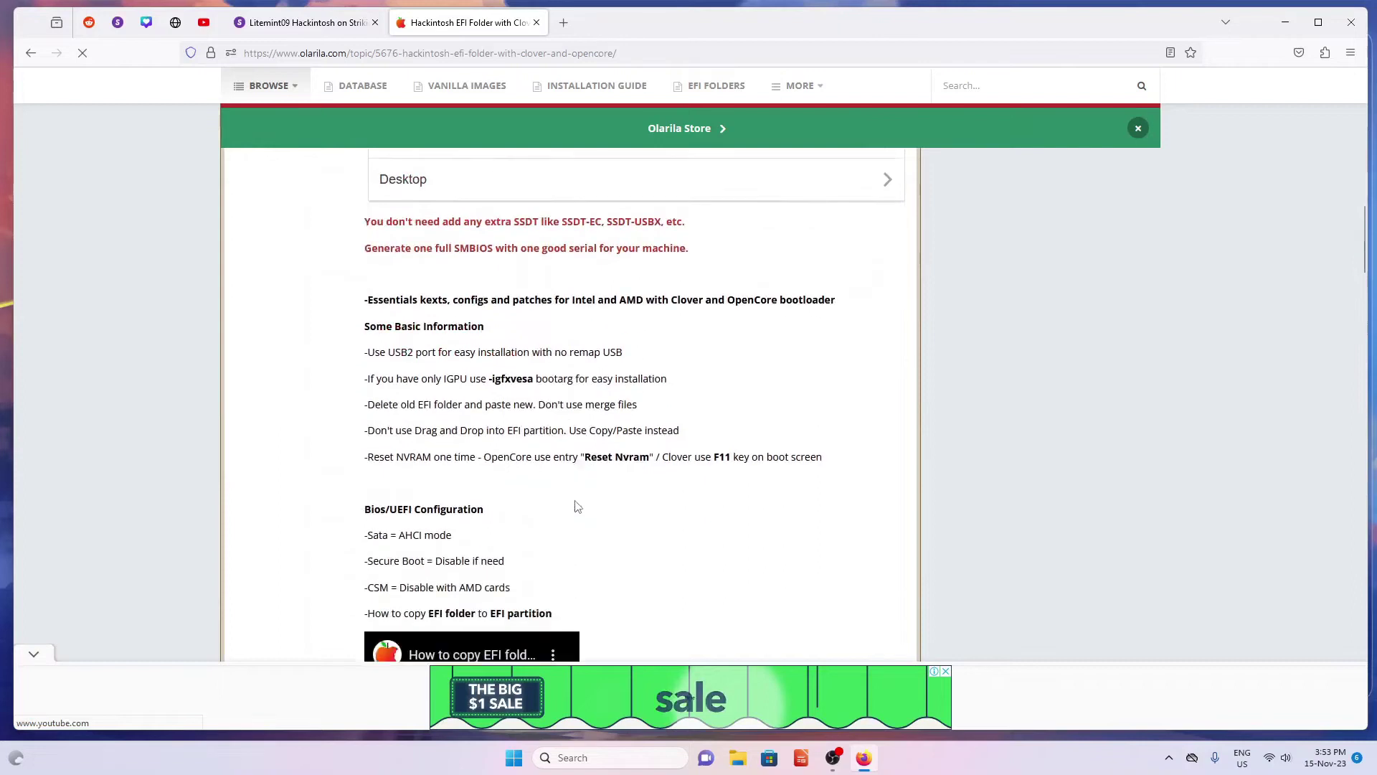
scroll(574, 504, "down", 3)
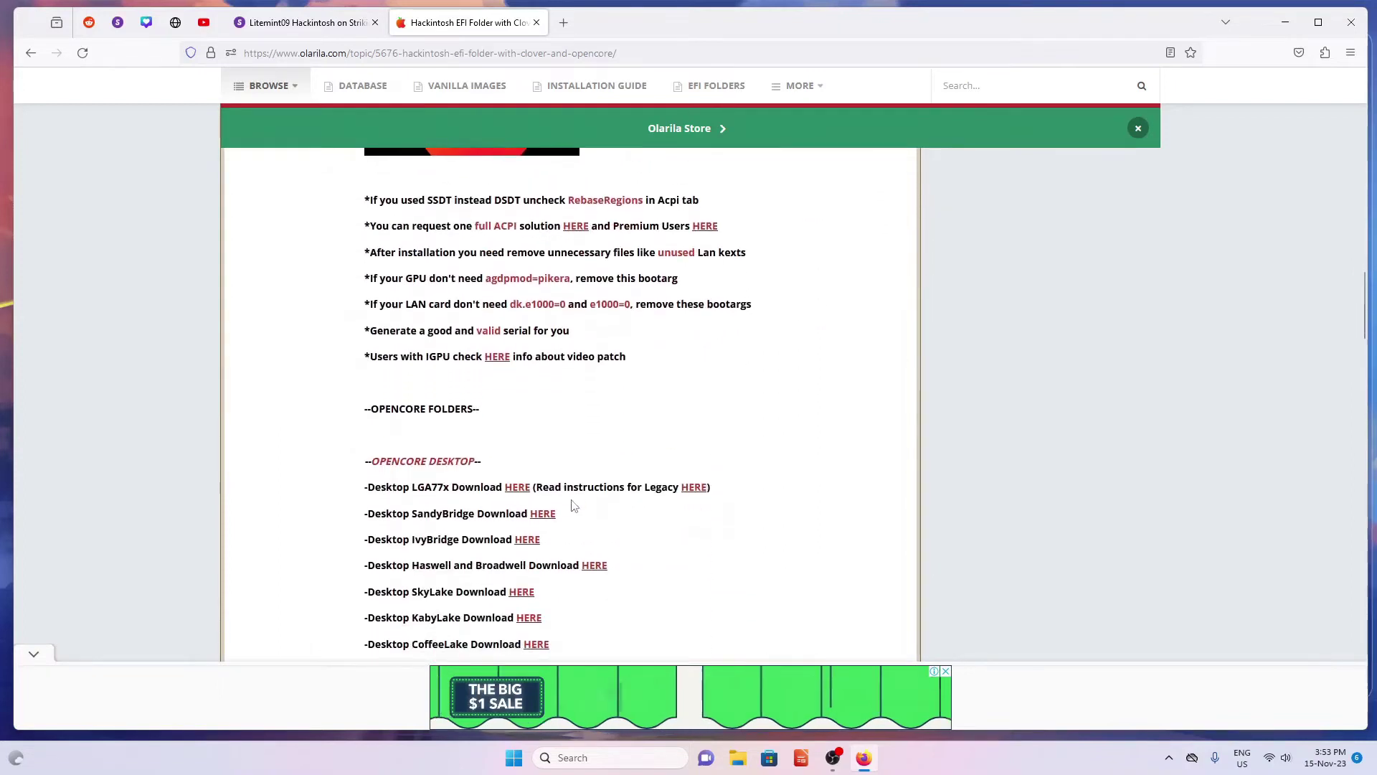
left_click_drag(373, 316, 473, 317)
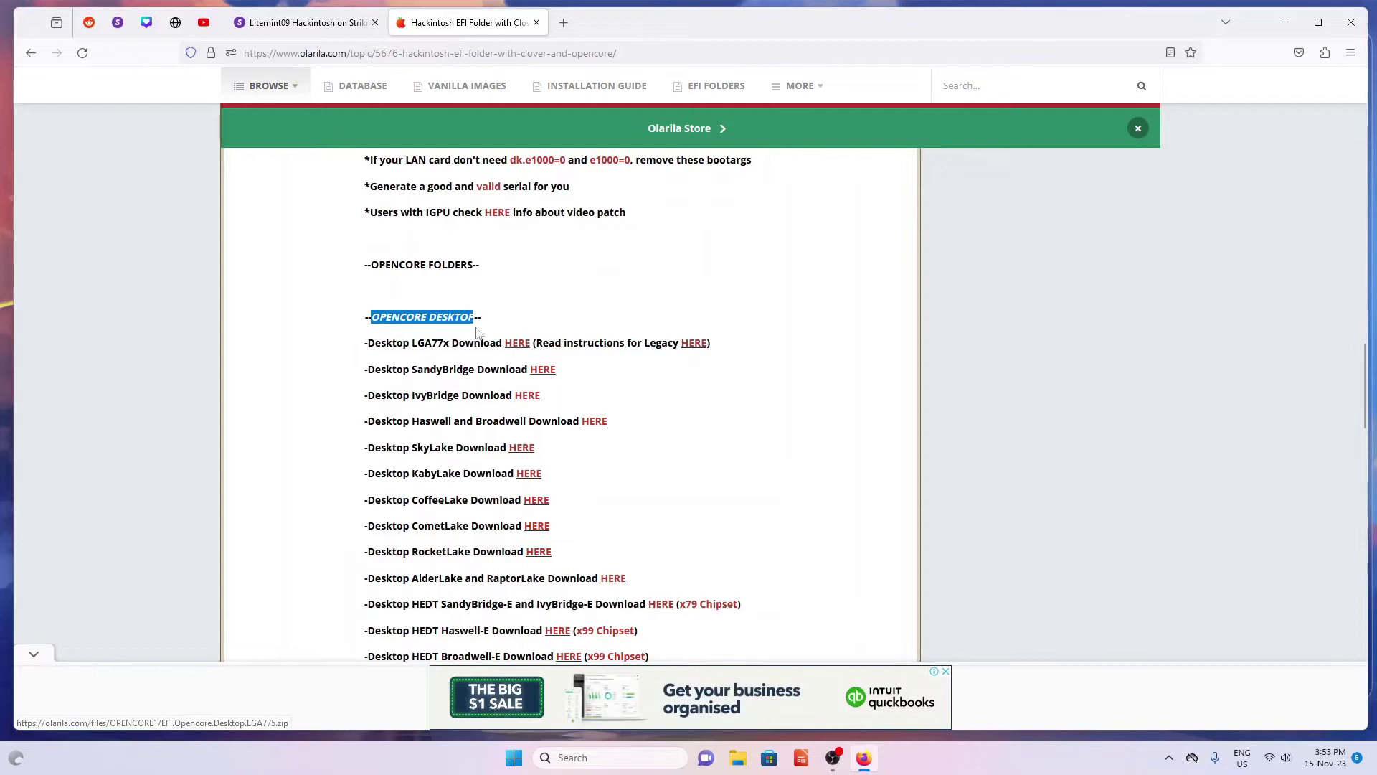
scroll(468, 364, "down", 2)
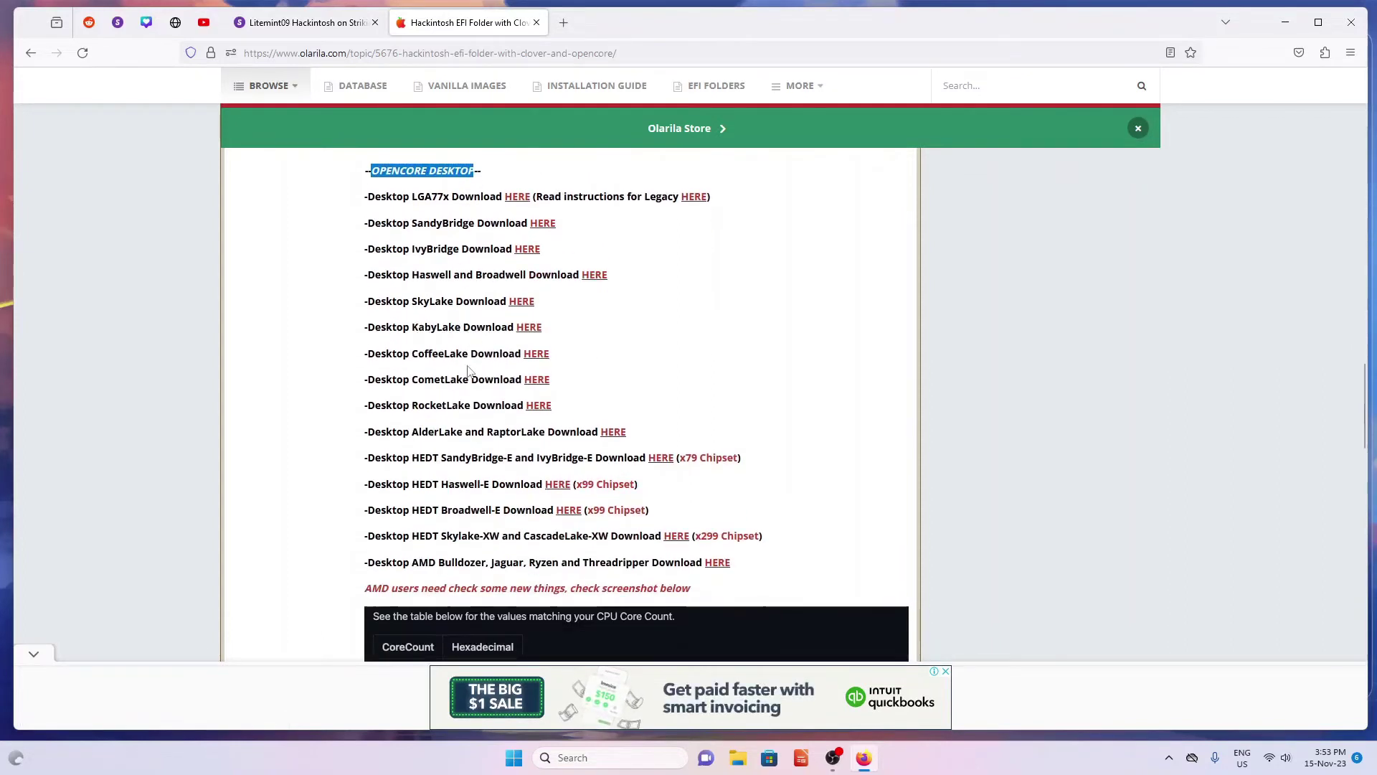
scroll(528, 393, "down", 8)
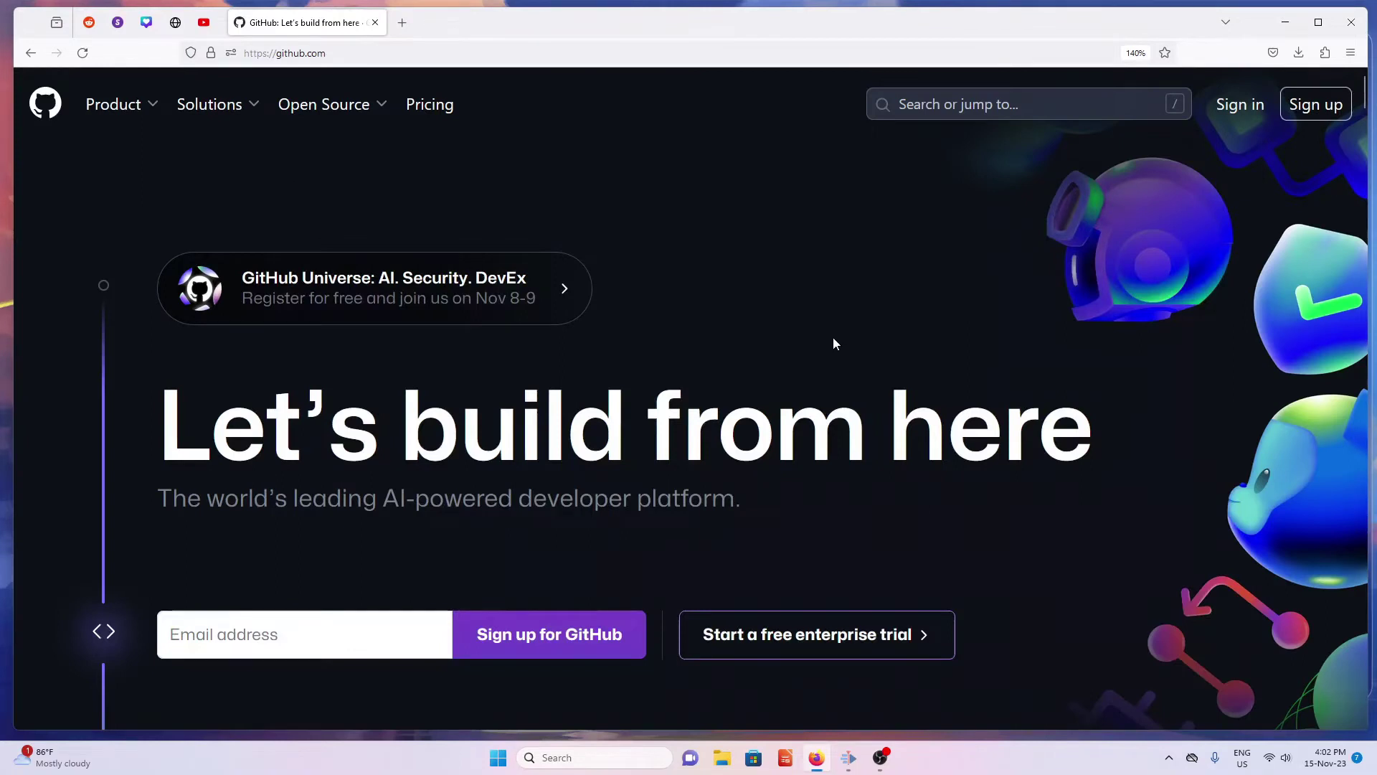
Search GitHub for 'thinkpad x250' and open the Lenovo-Thinkpad-X250-Hackintosh repository.
left_click(973, 109)
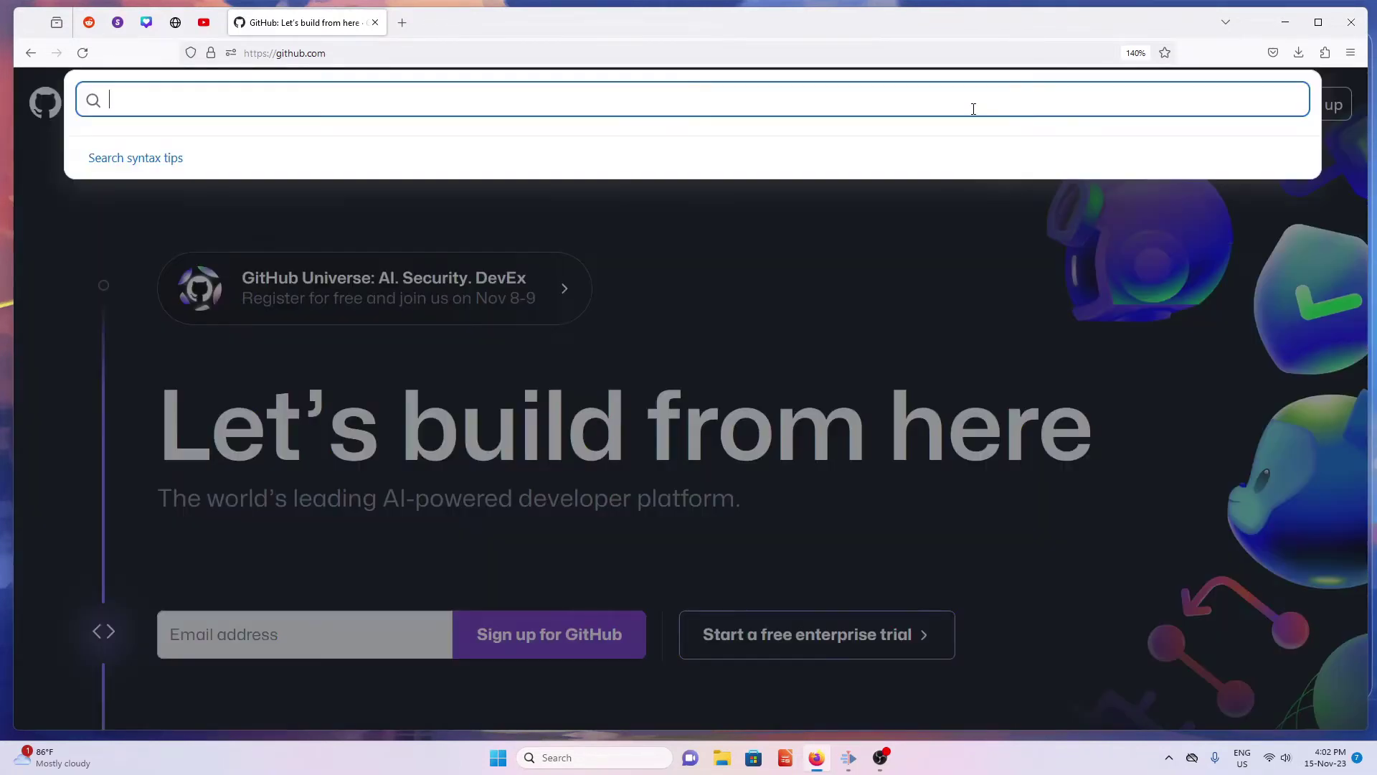
type("thinkpad x250")
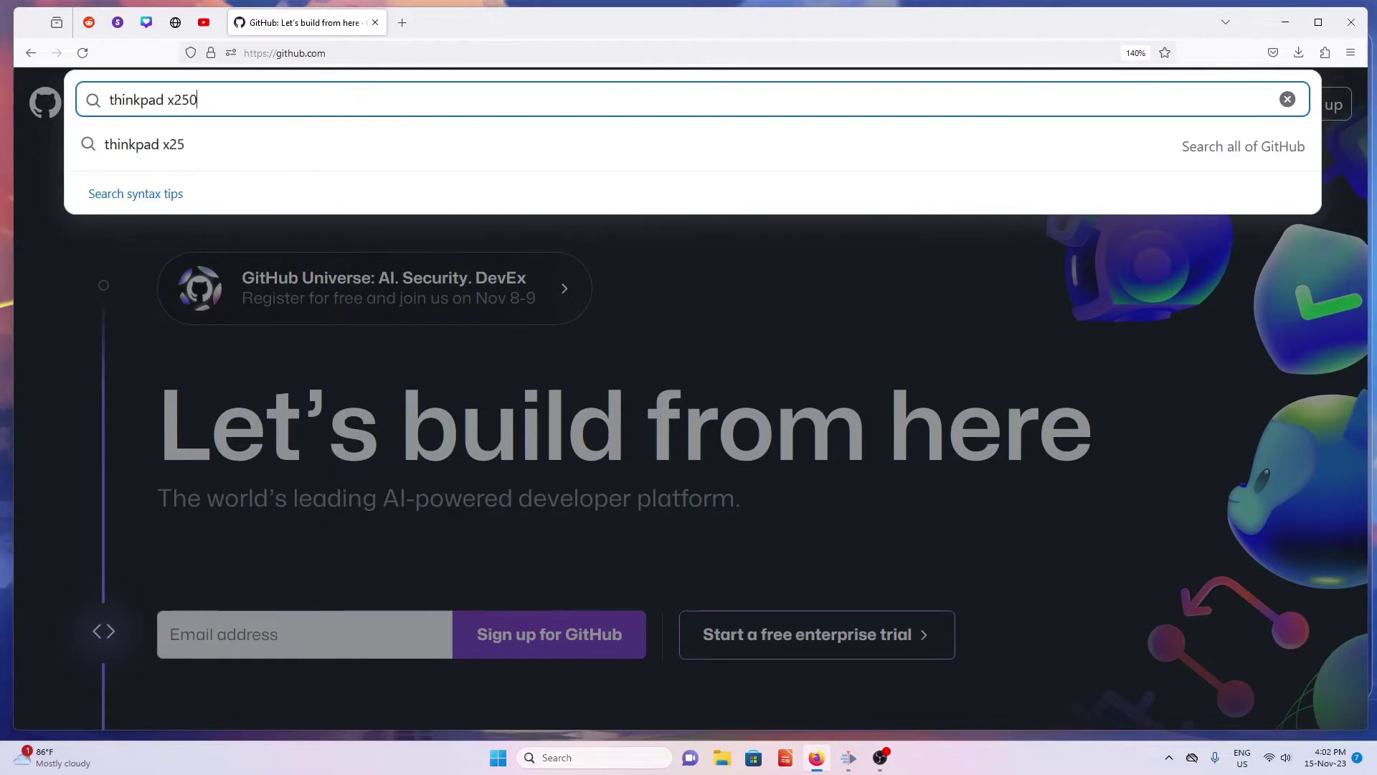
key("Return")
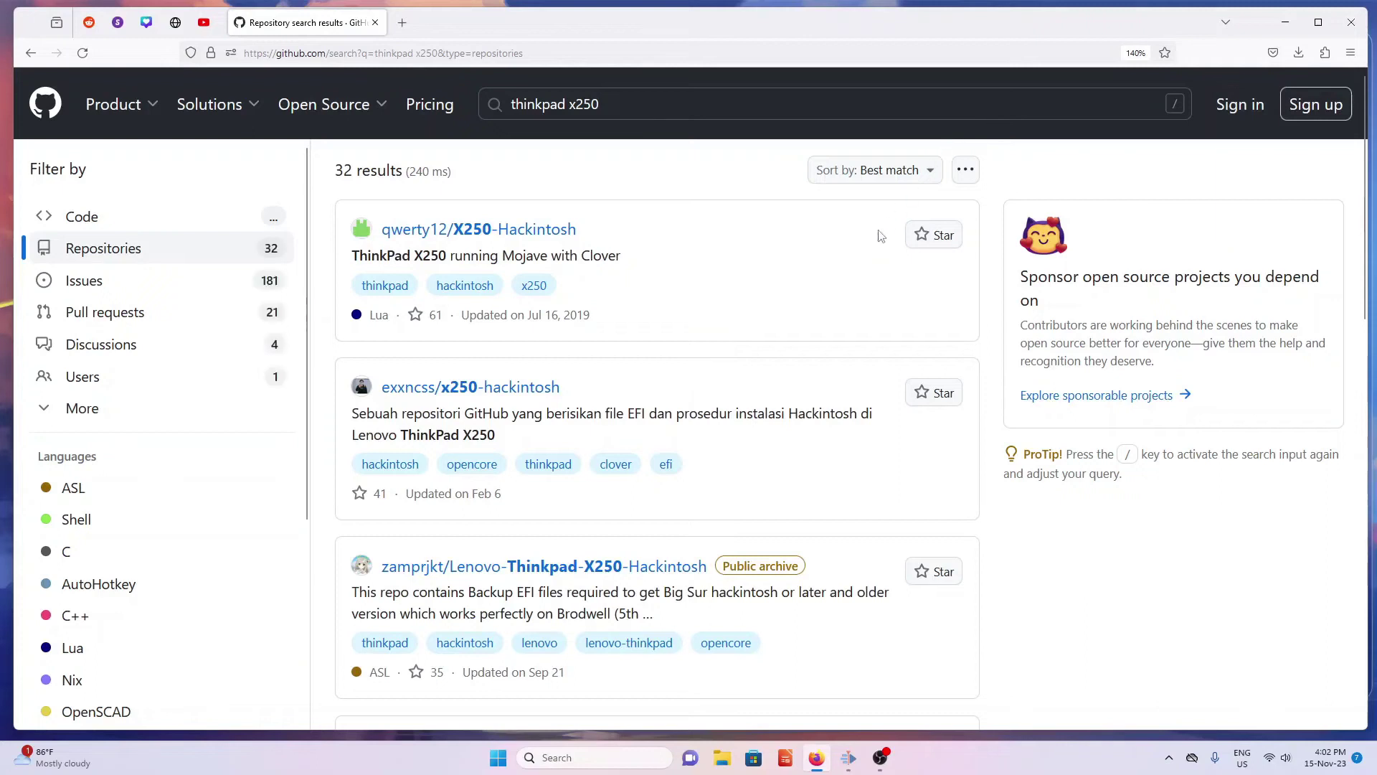
left_click(627, 568)
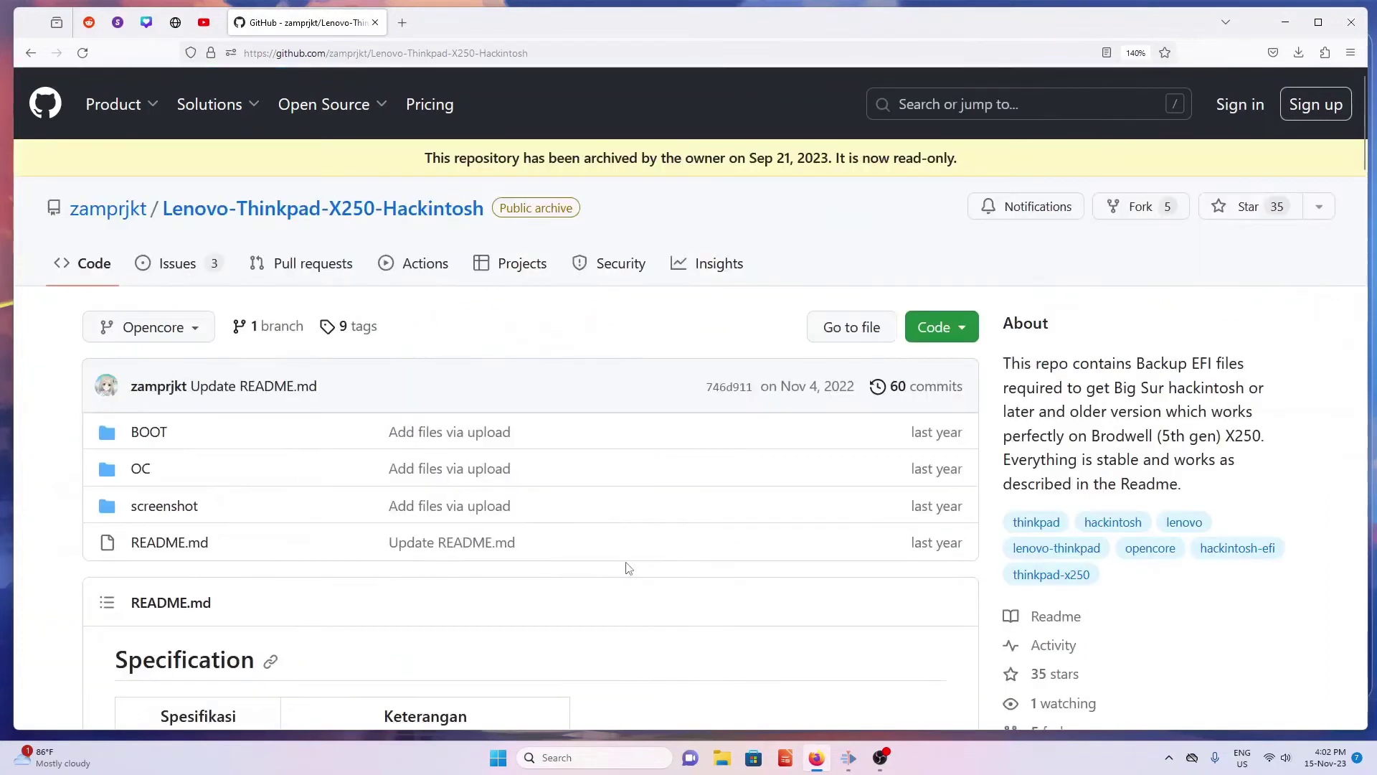
Read the recommended Bios settings list in the repository README.
scroll(627, 568, "down", 15)
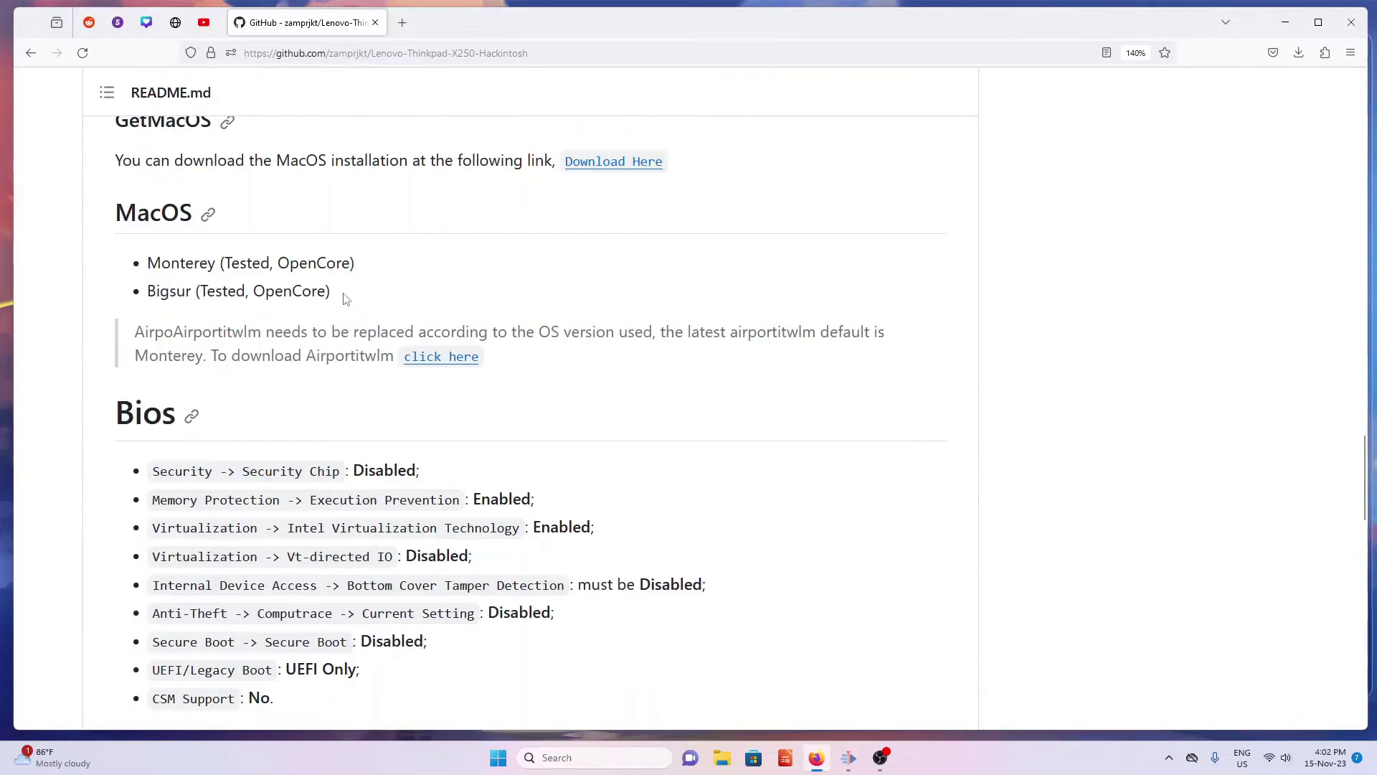
scroll(348, 296, "down", 3)
scroll(348, 297, "down", 3)
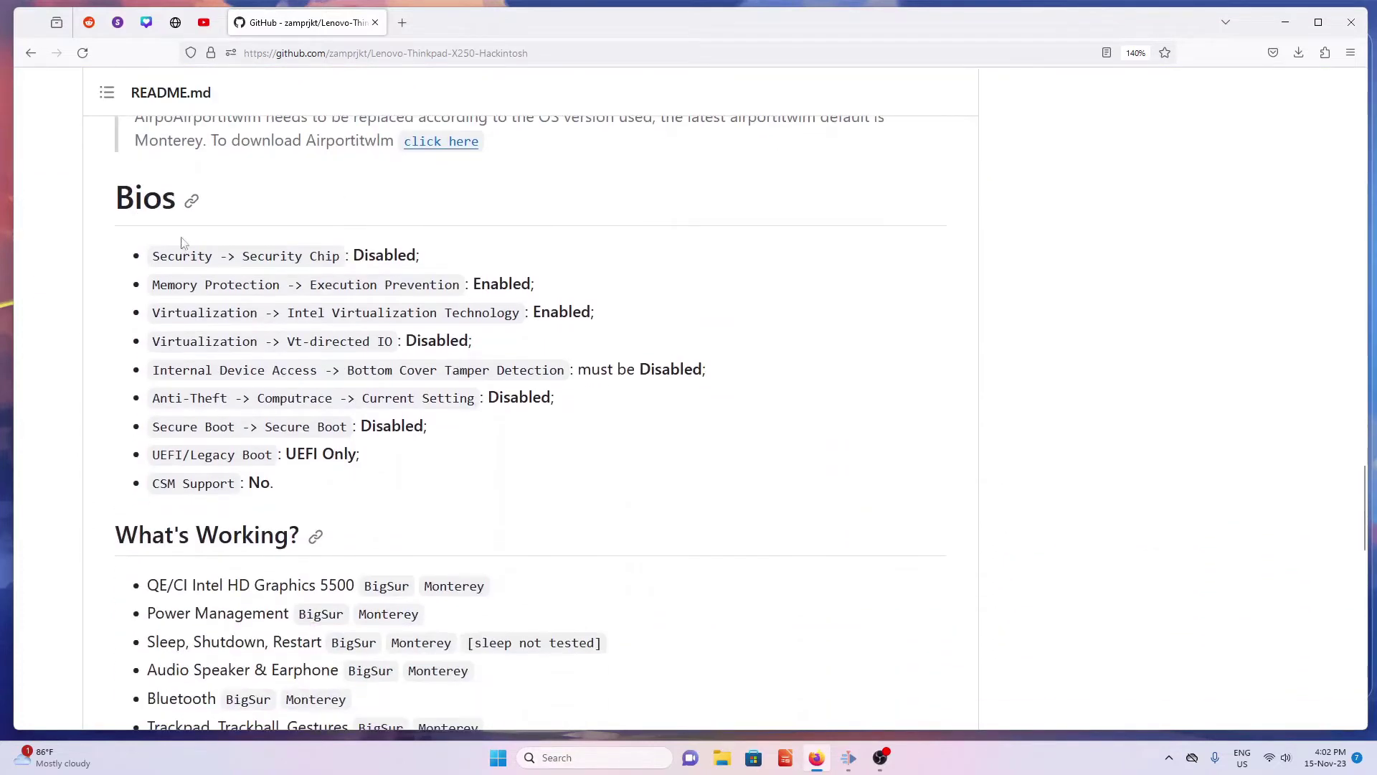
left_click_drag(101, 200, 322, 490)
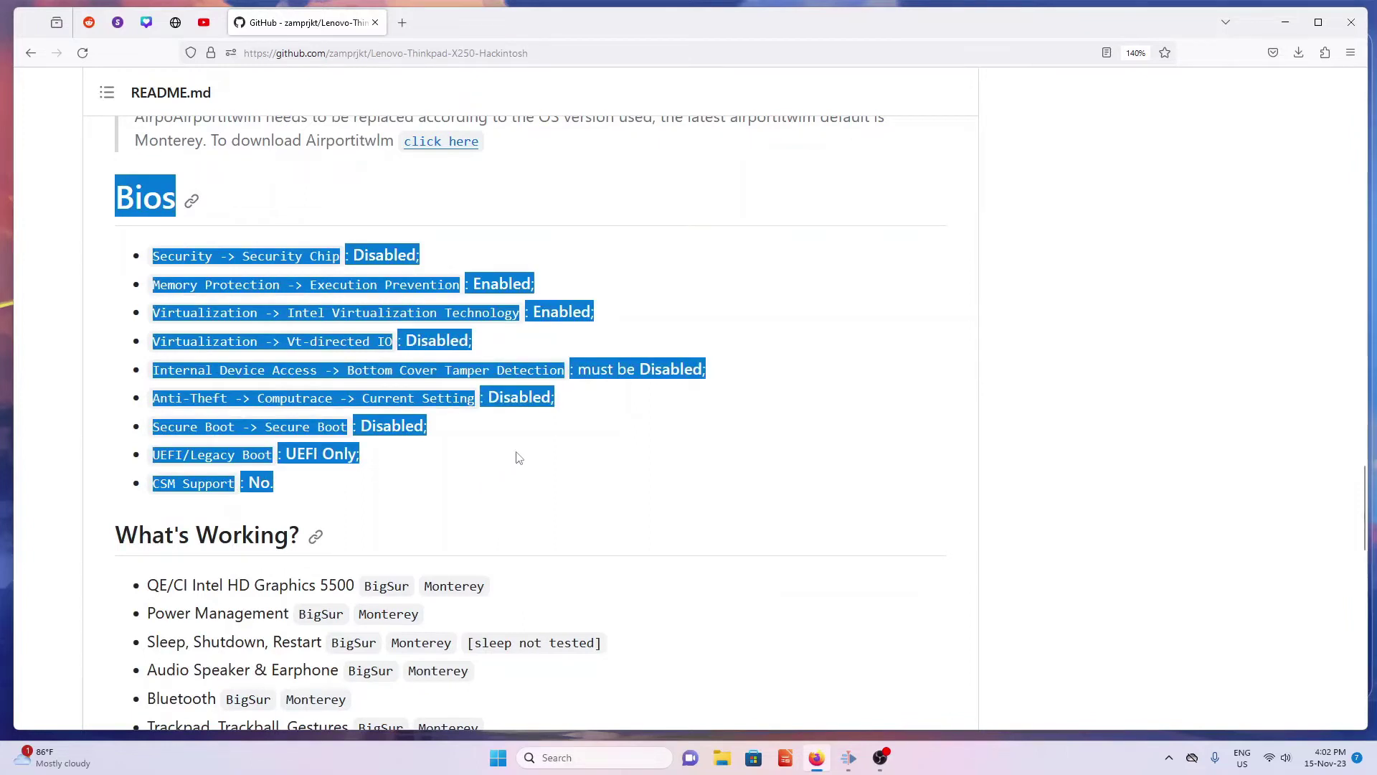
left_click(519, 457)
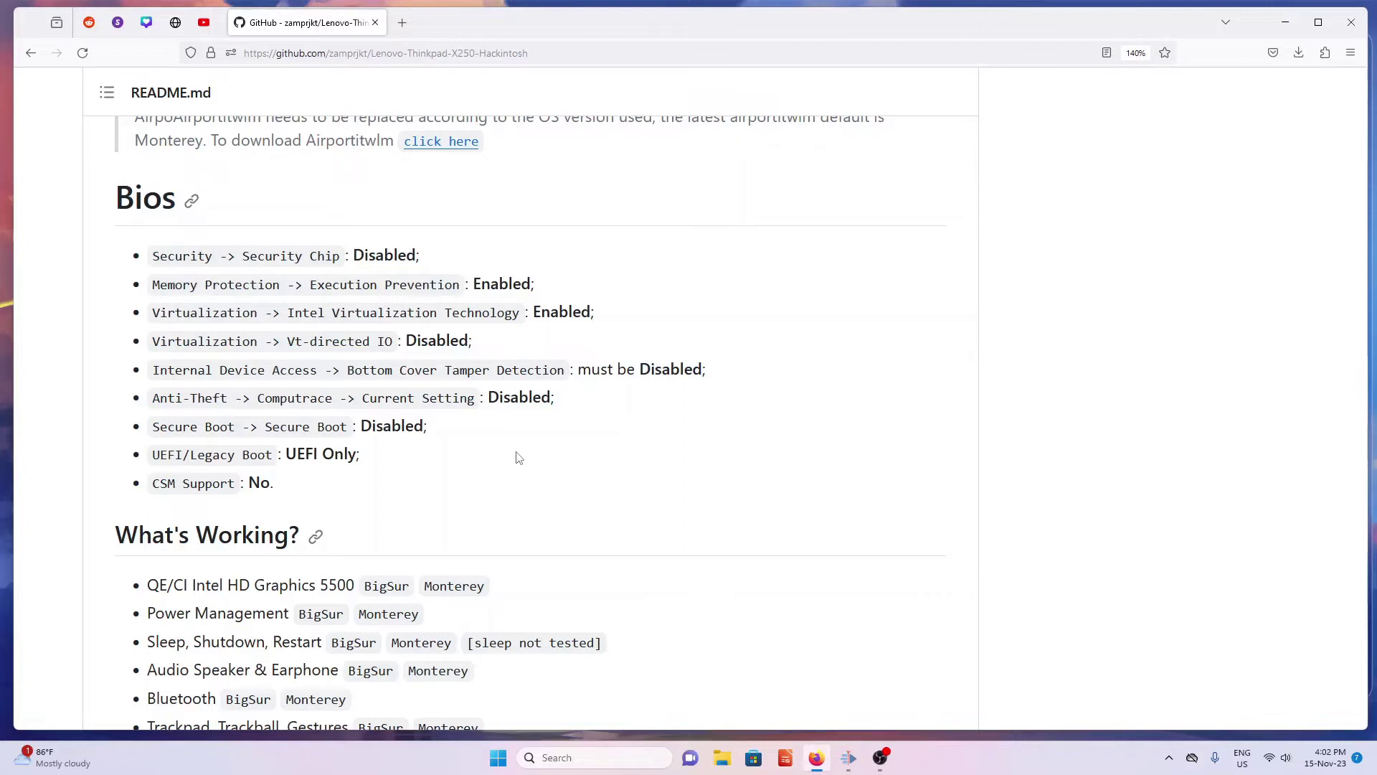
Open the v.0.9.6 release and view its assets, including EFI.zip.
scroll(518, 457, "down", 5)
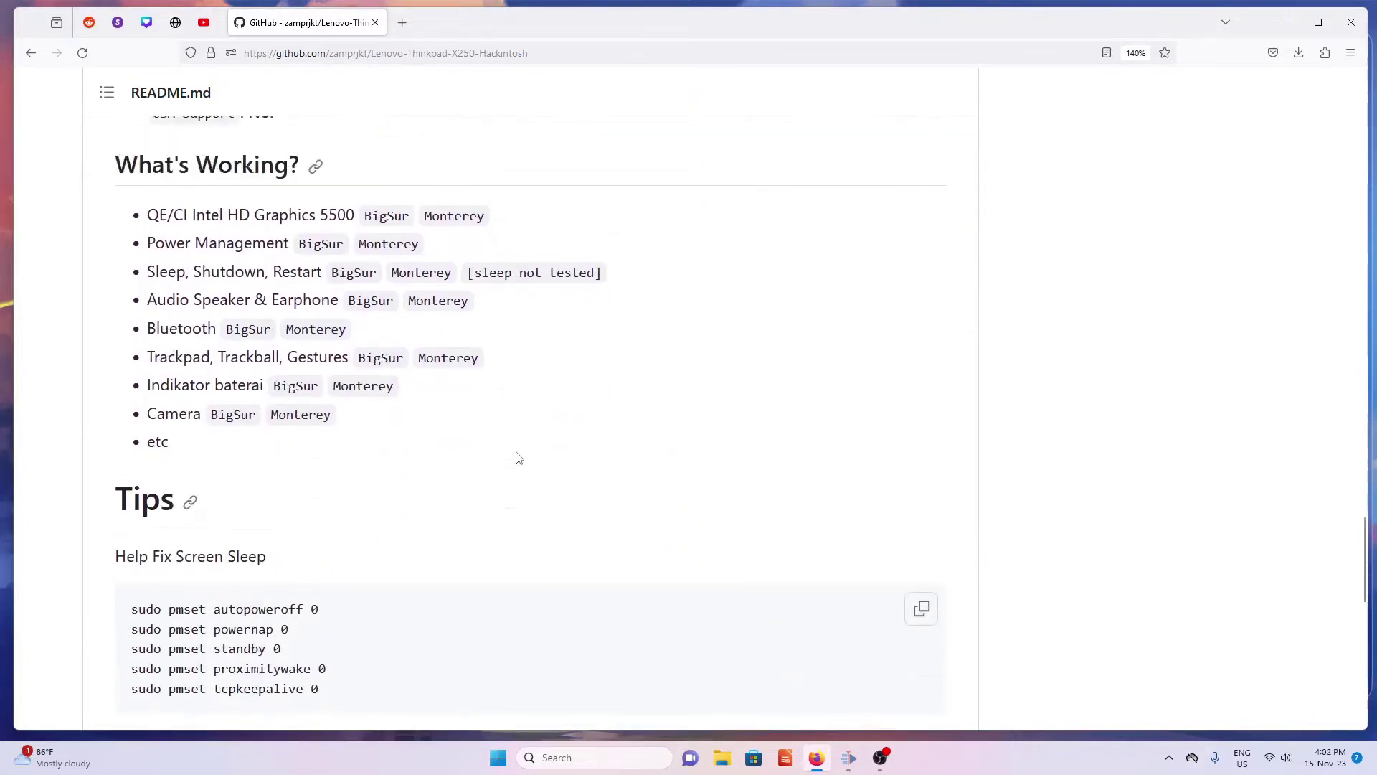
scroll(519, 457, "up", 5)
scroll(746, 399, "up", 18)
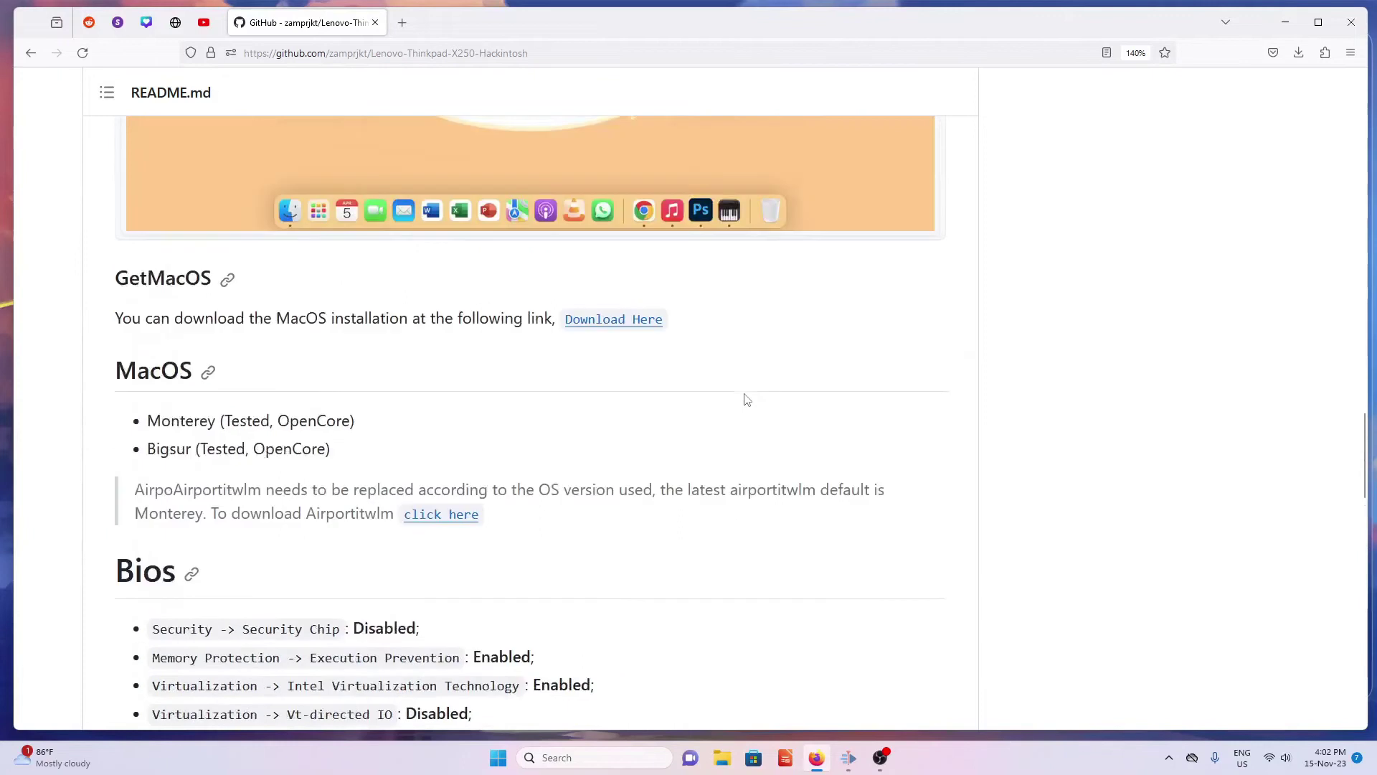
scroll(907, 385, "up", 11)
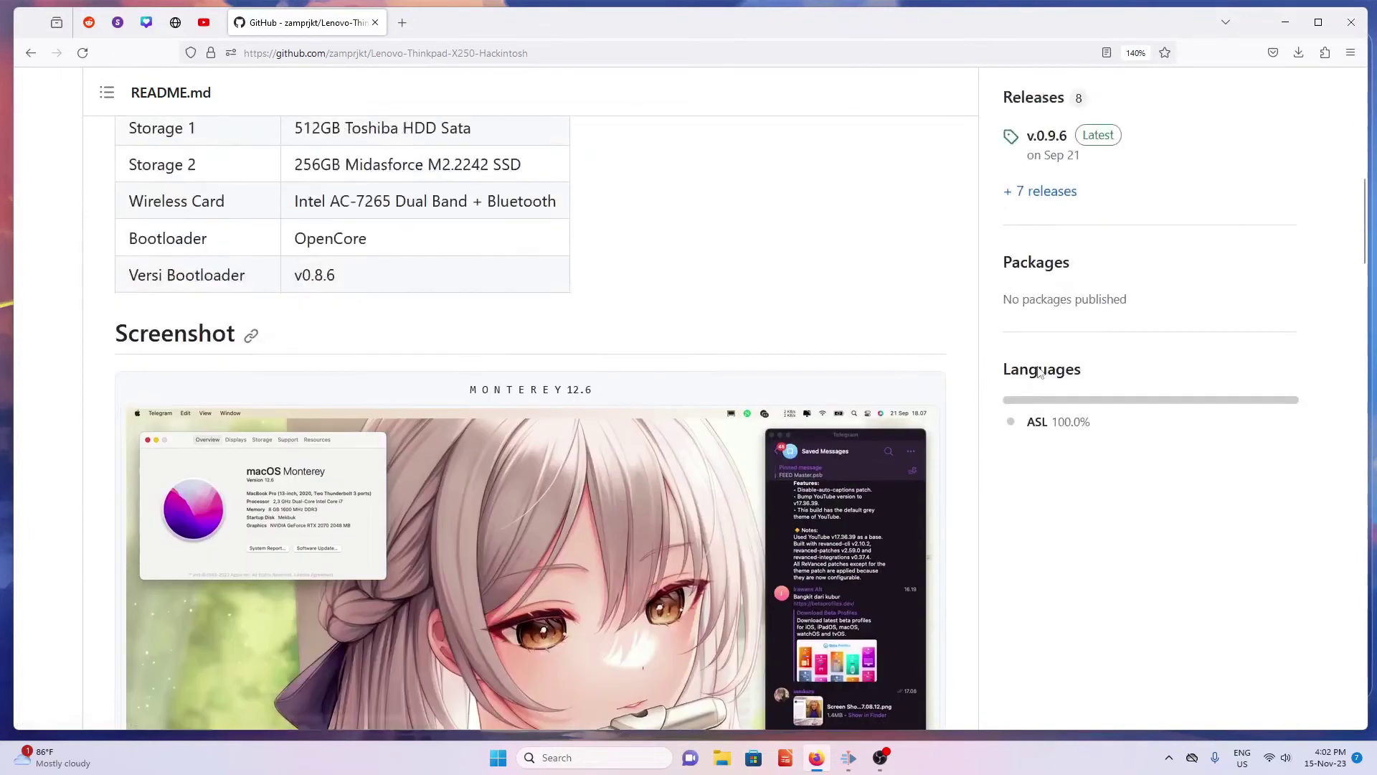
left_click(1085, 445)
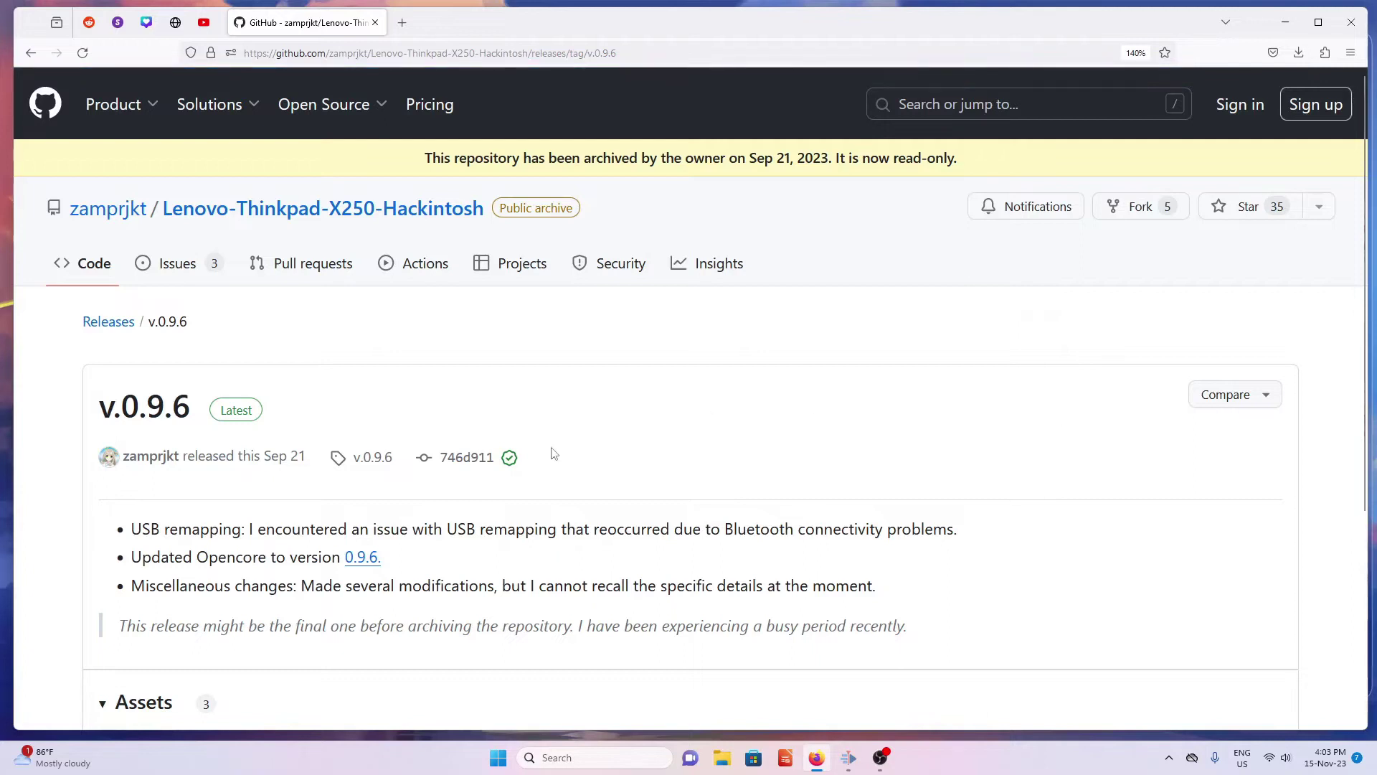
scroll(329, 485, "down", 3)
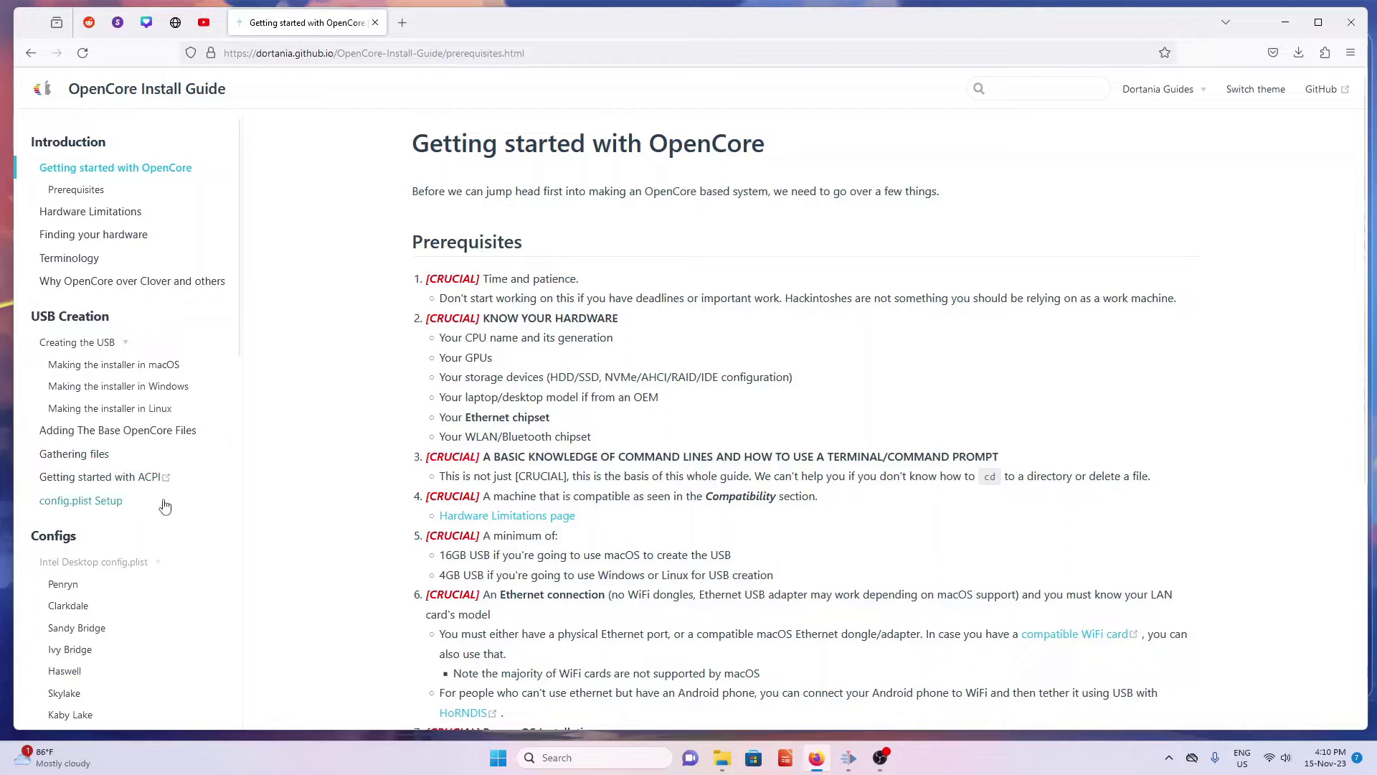
Open the Haswell page under Intel Laptop config.plist and scroll to its ACPI section.
scroll(82, 562, "down", 3)
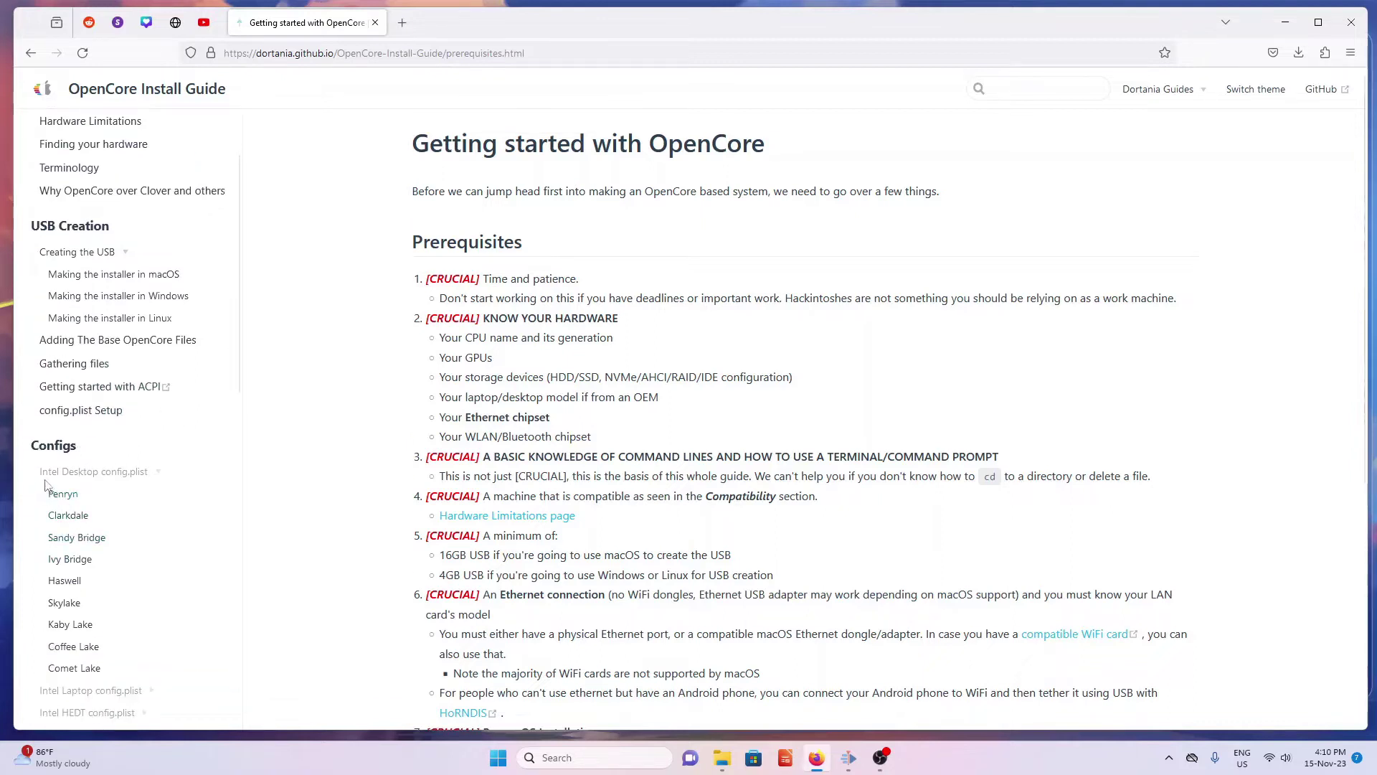
scroll(86, 524, "down", 3)
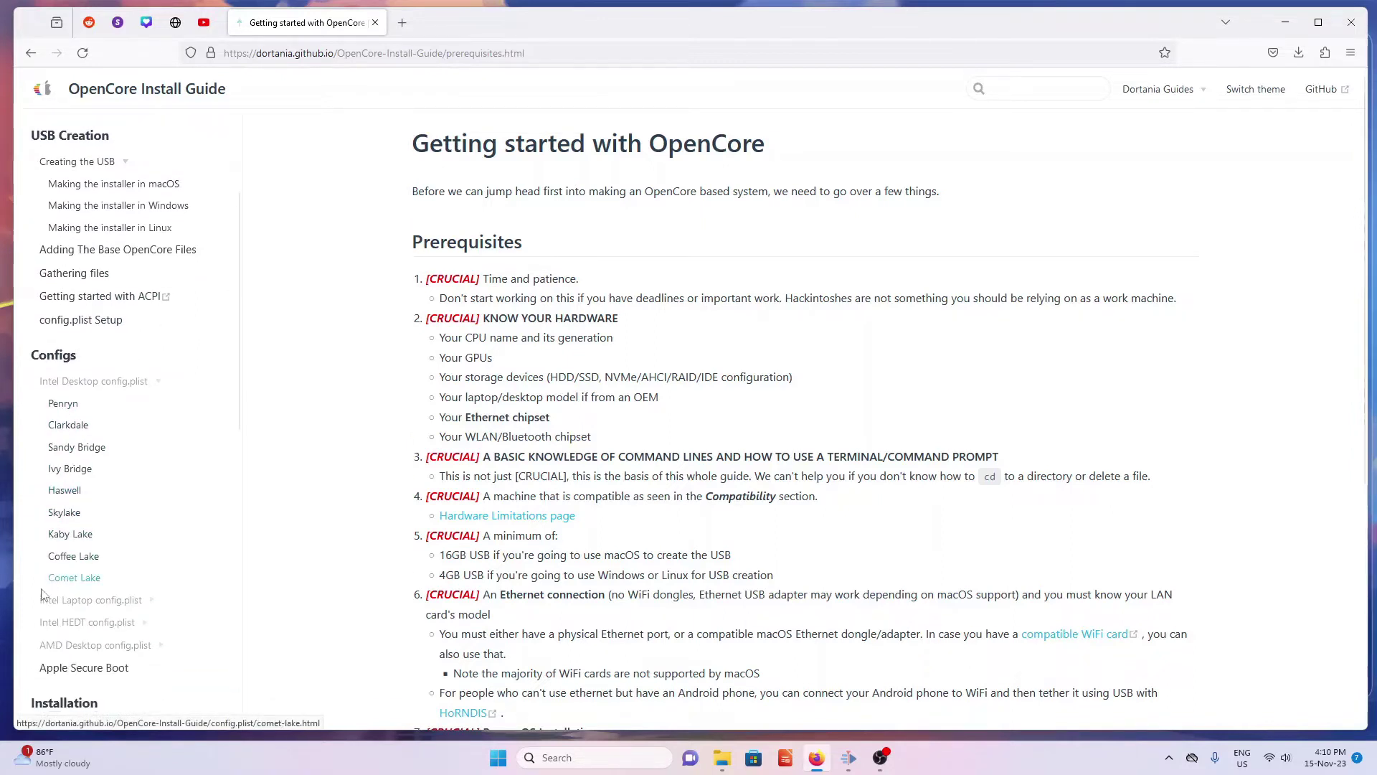
left_click(149, 603)
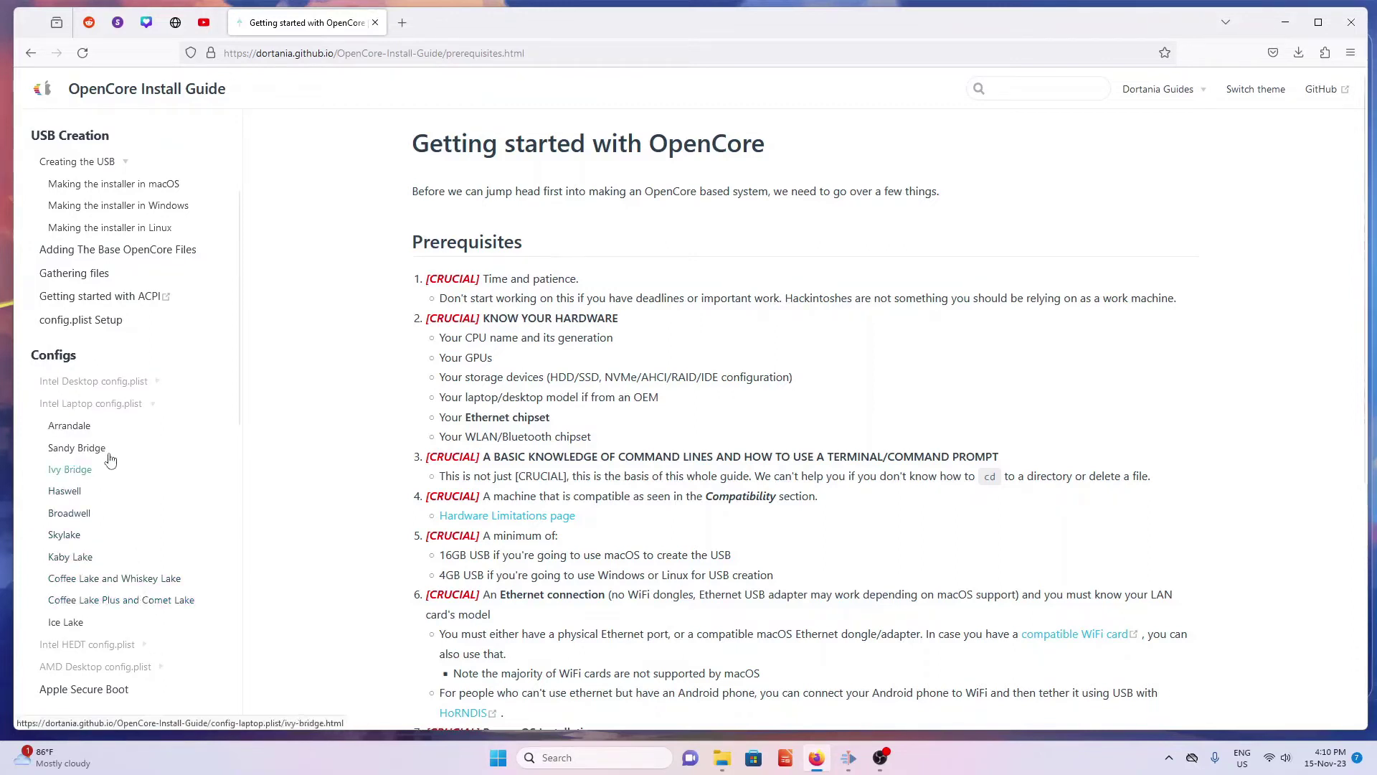
left_click(63, 493)
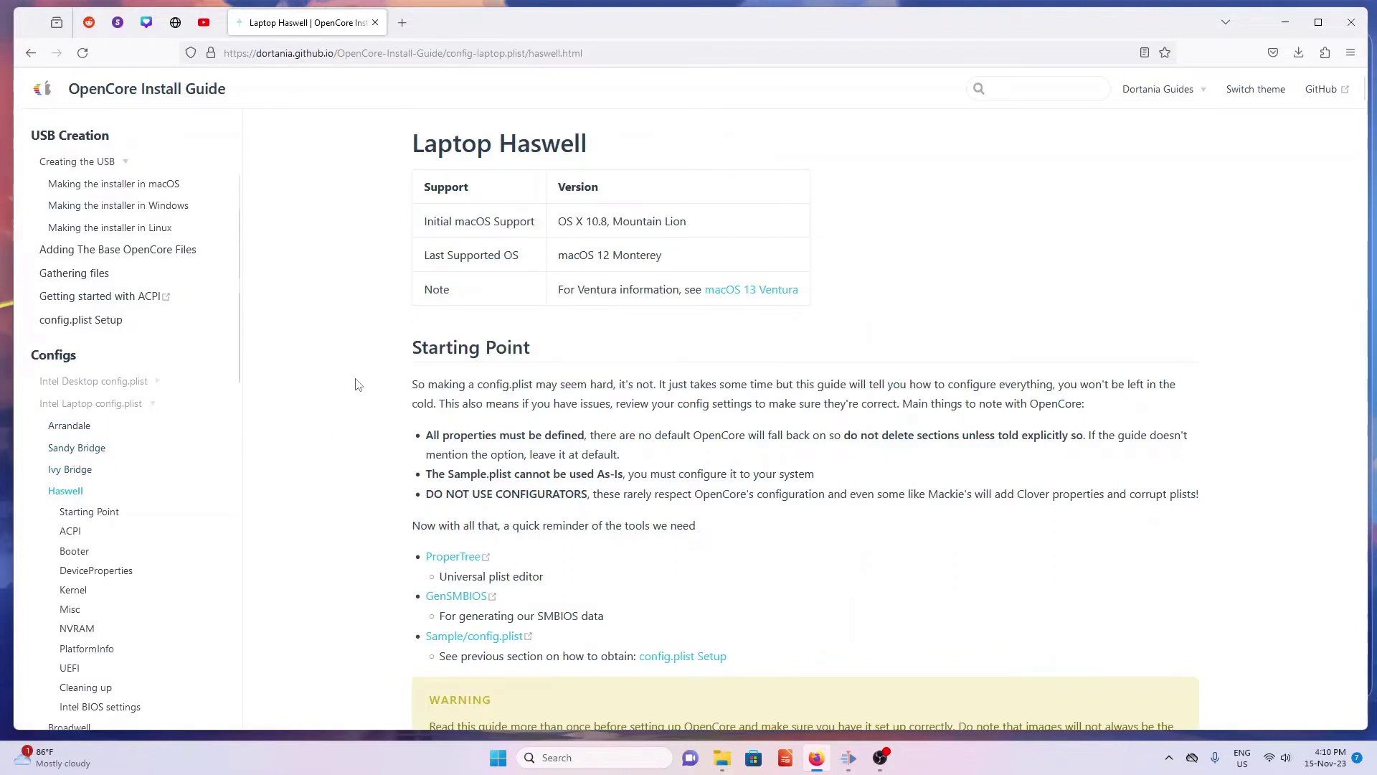
scroll(358, 385, "down", 4)
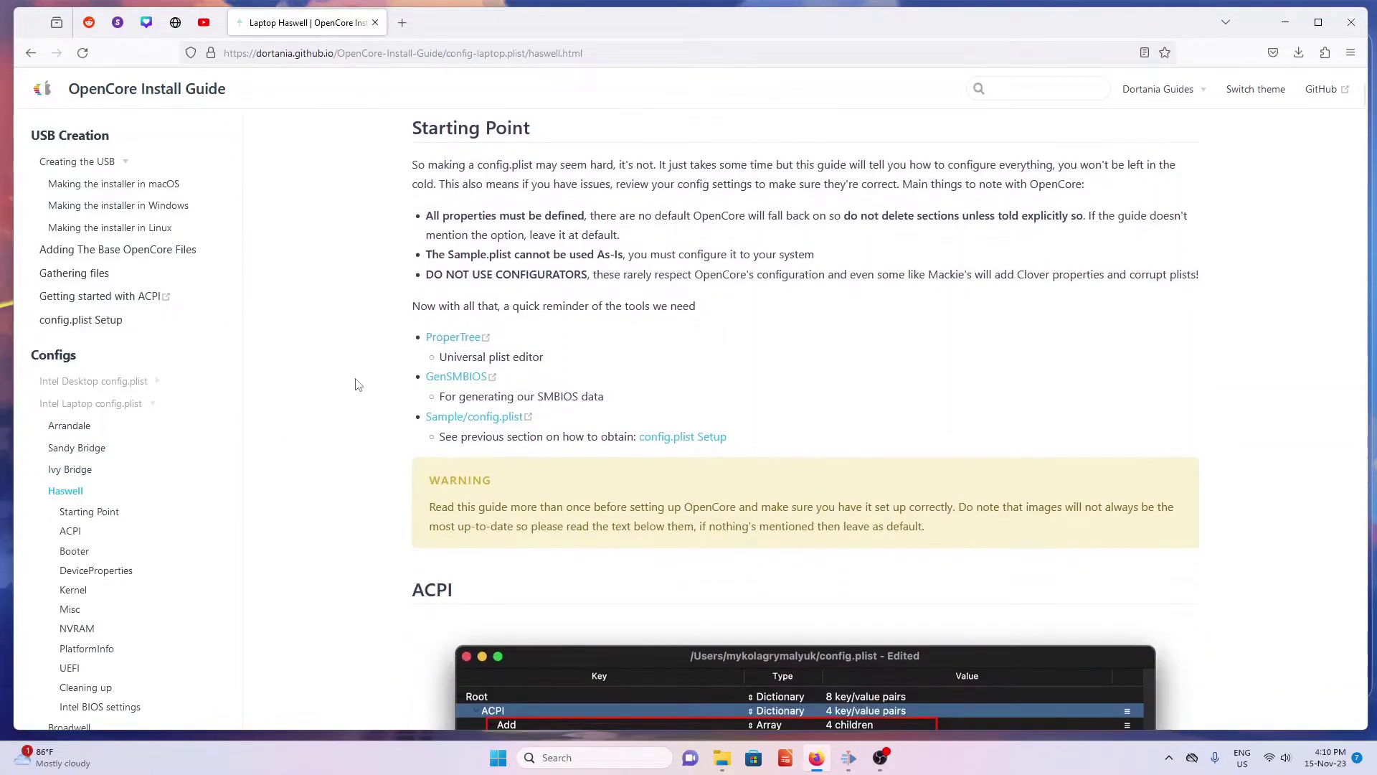
scroll(358, 385, "down", 1)
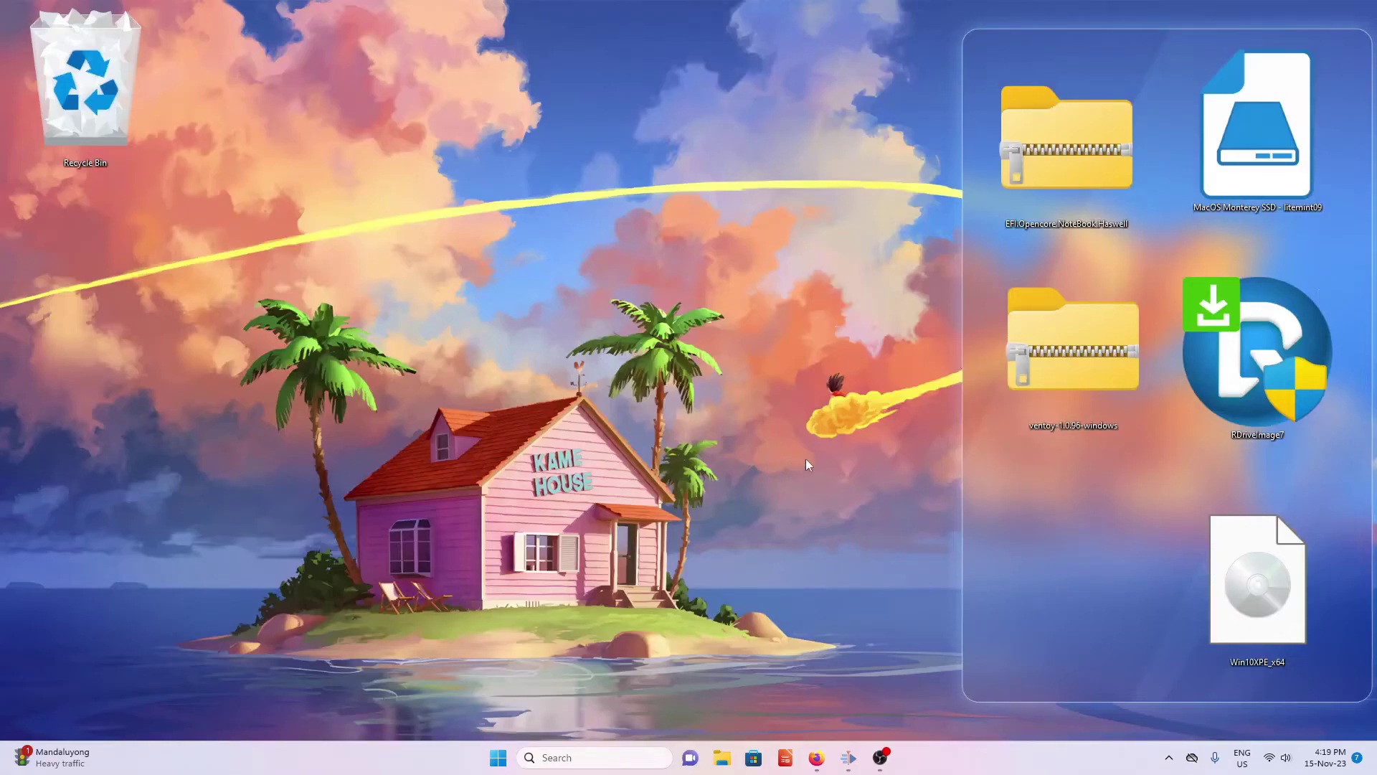
Extract the EFI.Opencore.NoteBook.Haswell and ventoy-1.0.96-windows zip archives into folders.
left_click_drag(896, 434, 1076, 178)
right_click(1078, 177)
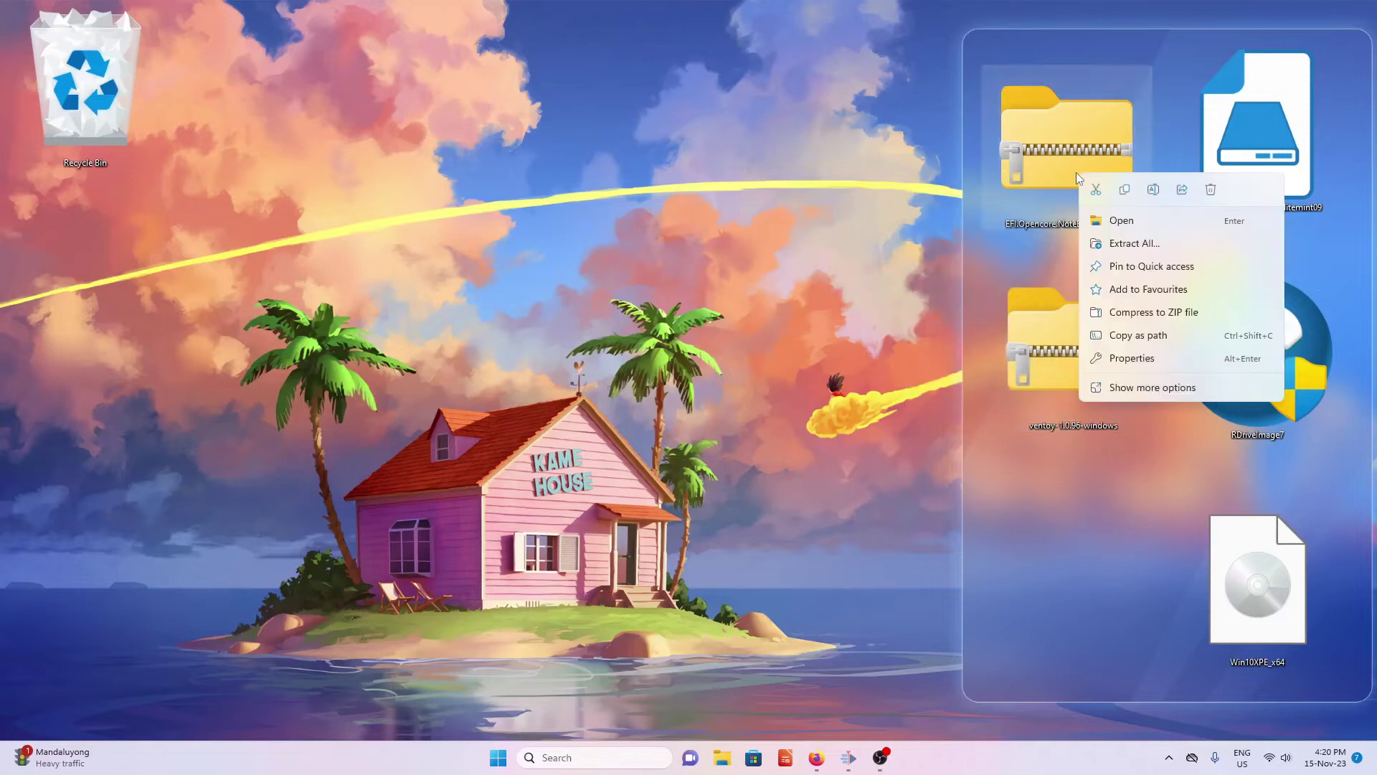
left_click(1133, 243)
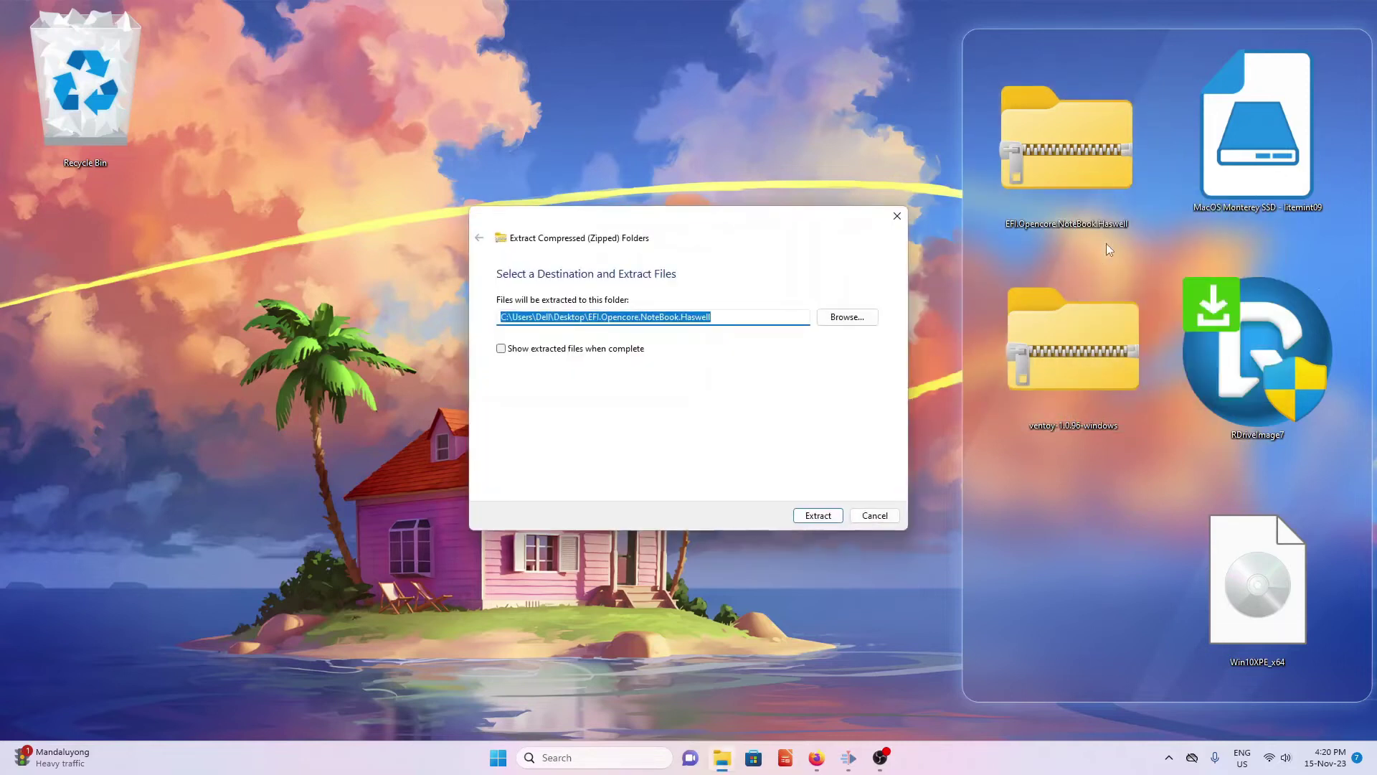
left_click(830, 520)
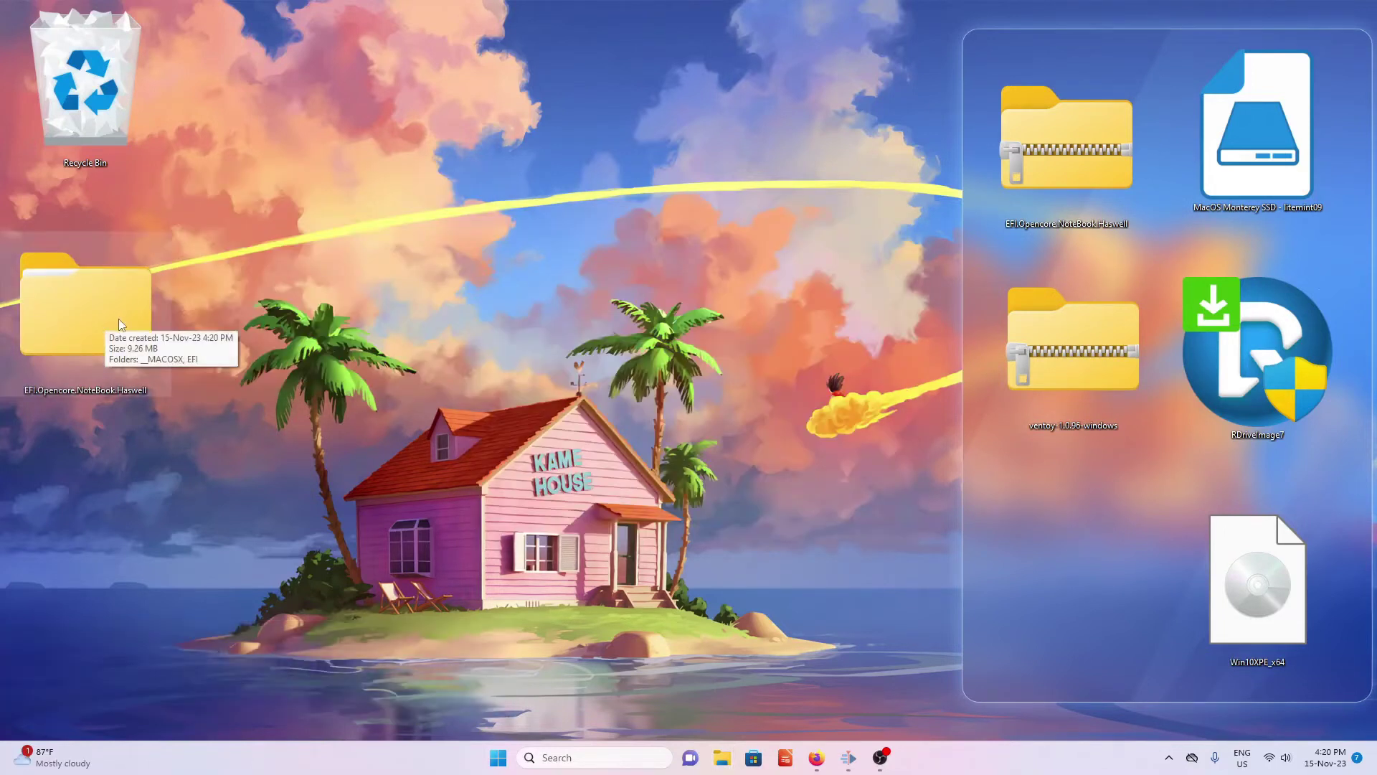
right_click(1049, 359)
left_click(1099, 450)
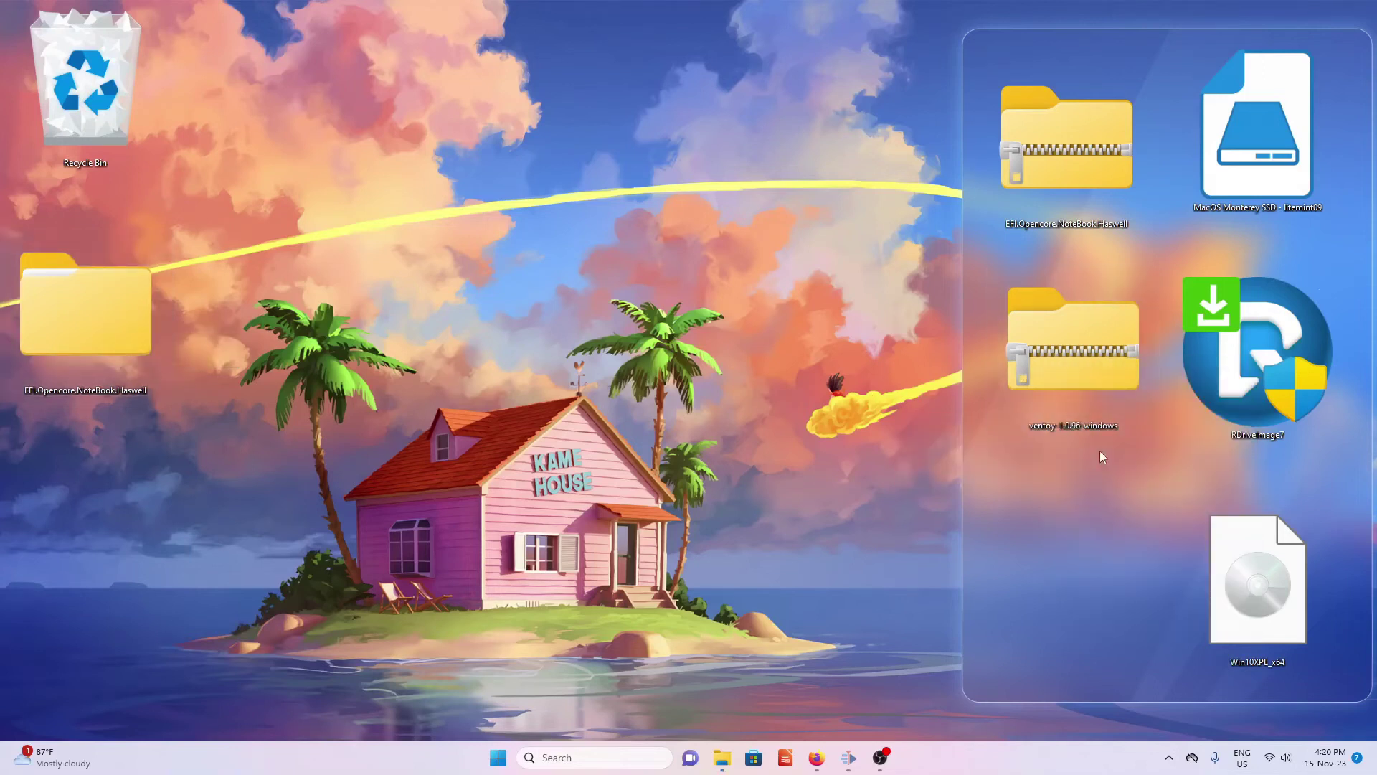
left_click(818, 516)
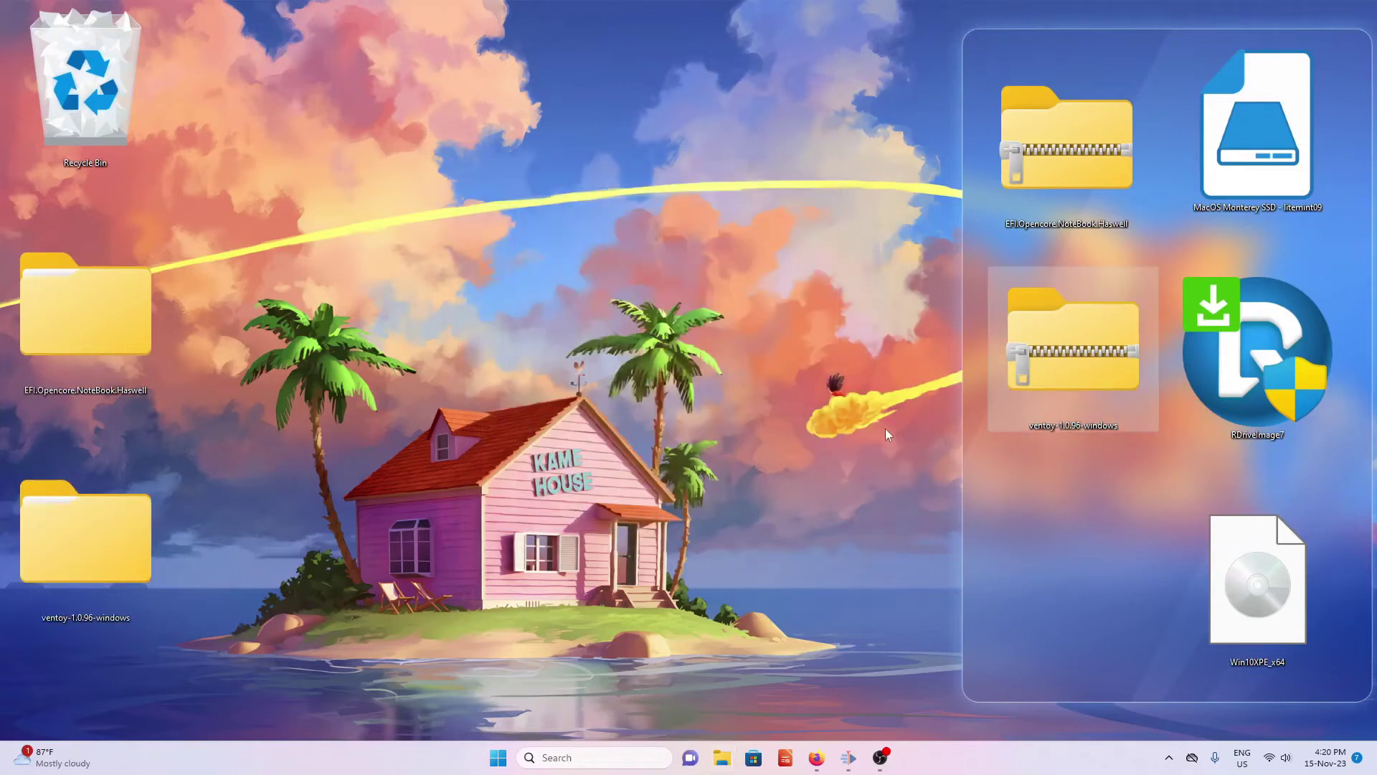
Delete both zip archives and move the extracted folders into the right-side desktop group.
right_click(1070, 141)
left_click(1206, 159)
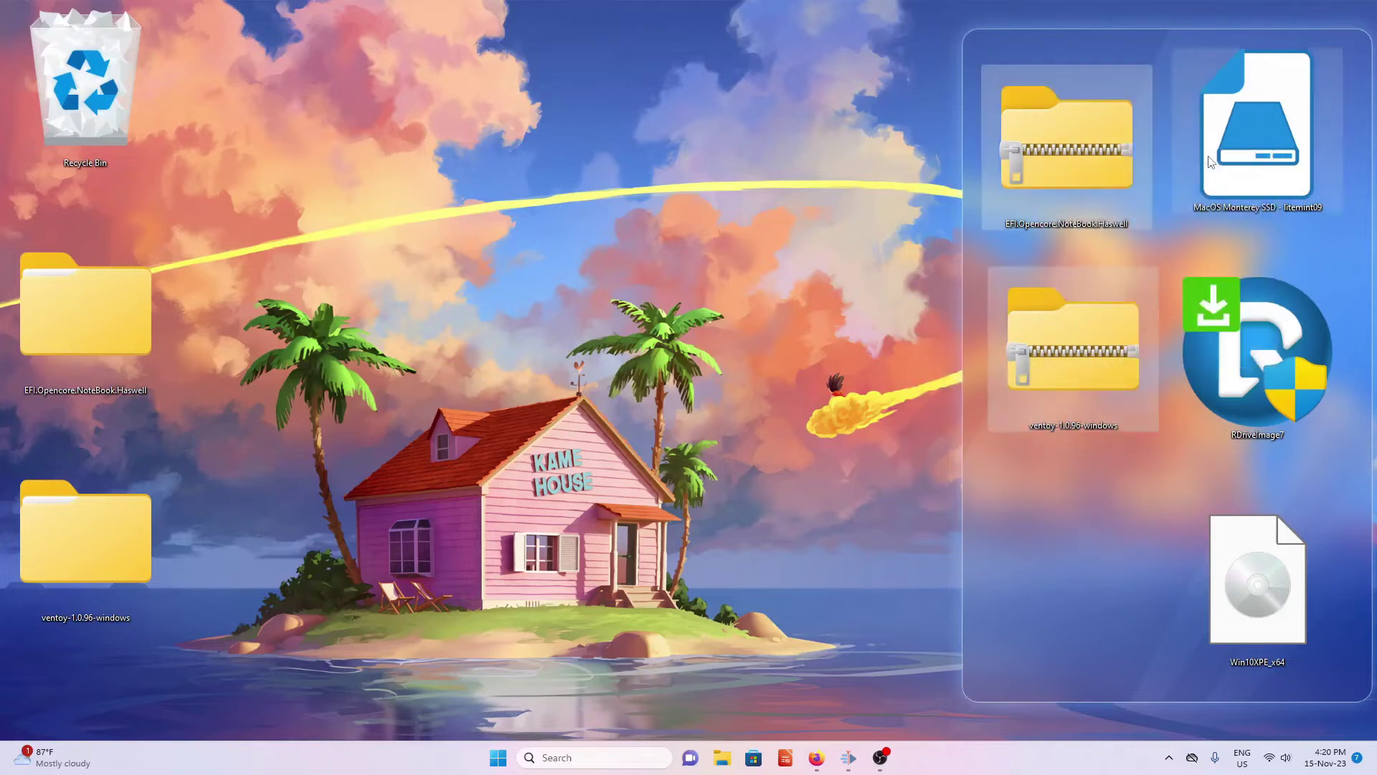
left_click_drag(446, 269, 1034, 509)
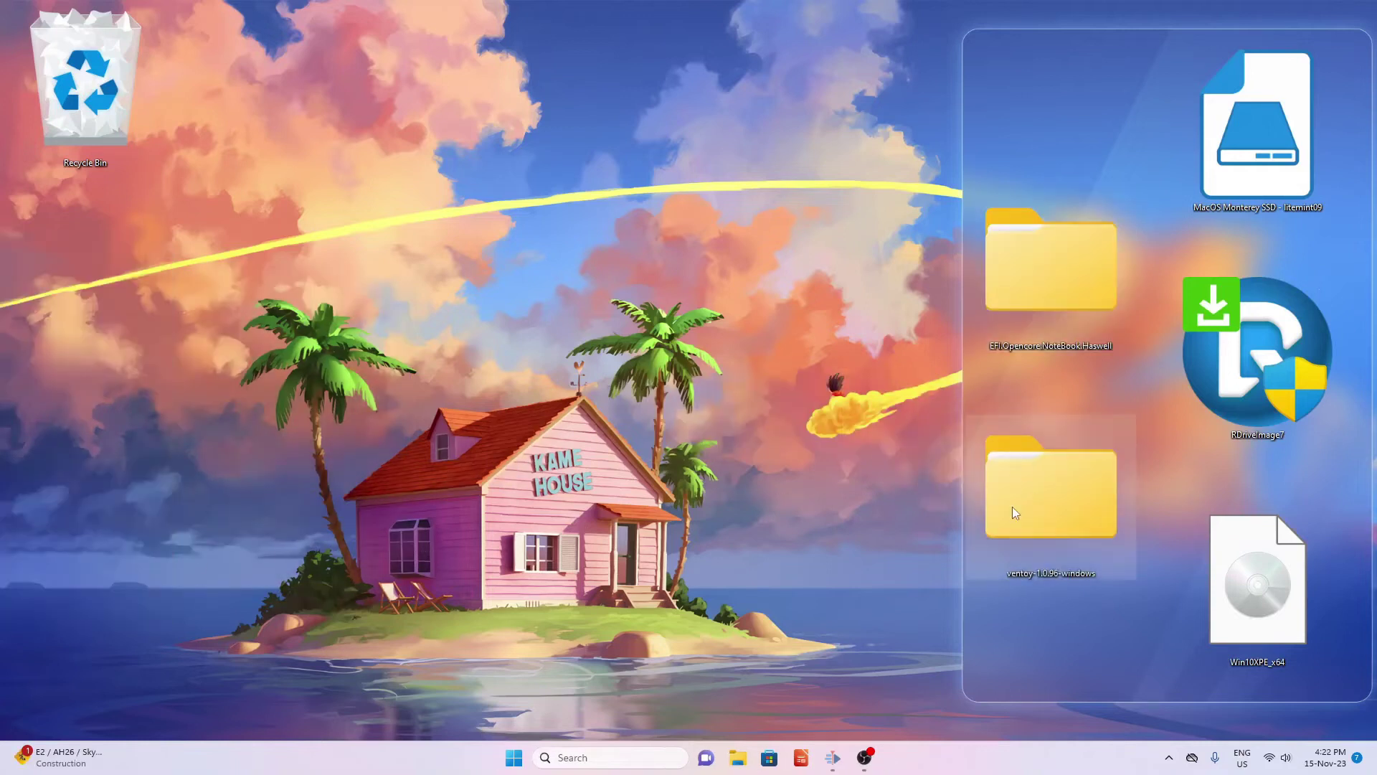
Launch Ventoy2Disk from the ventoy-1.0.96 folder.
double_click(1013, 507)
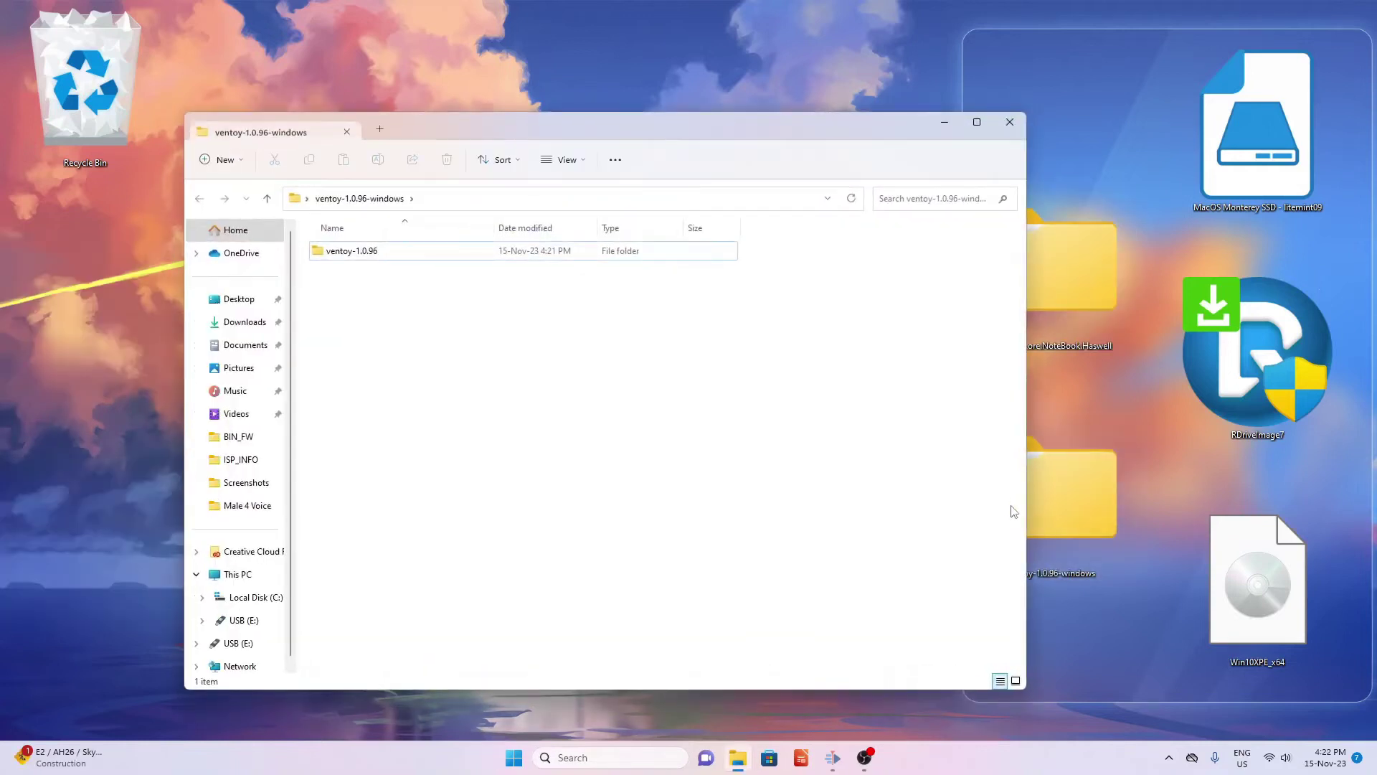
double_click(633, 252)
double_click(522, 437)
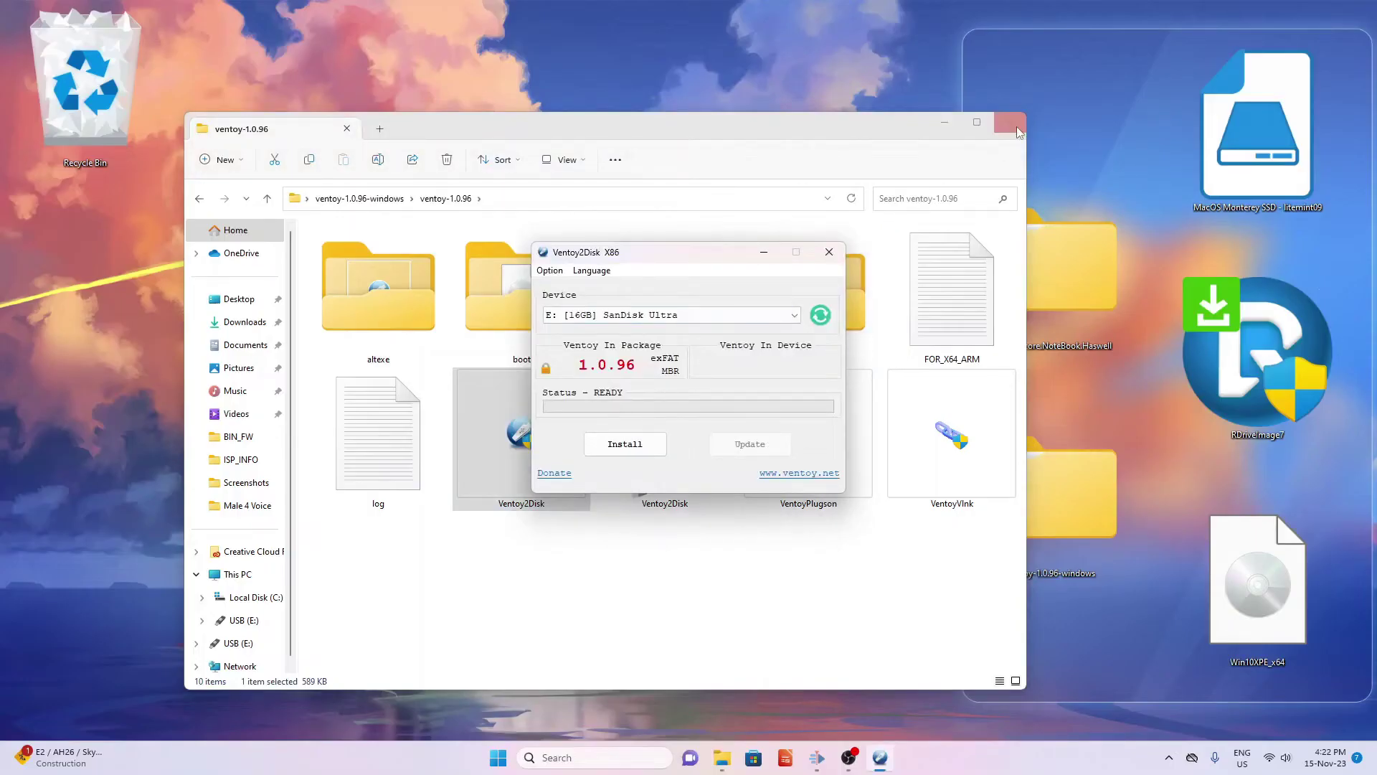
left_click(1009, 122)
Install Ventoy onto the 16GB SanDisk Ultra drive using GPT partition style.
left_click(550, 272)
mouse_move(562, 308)
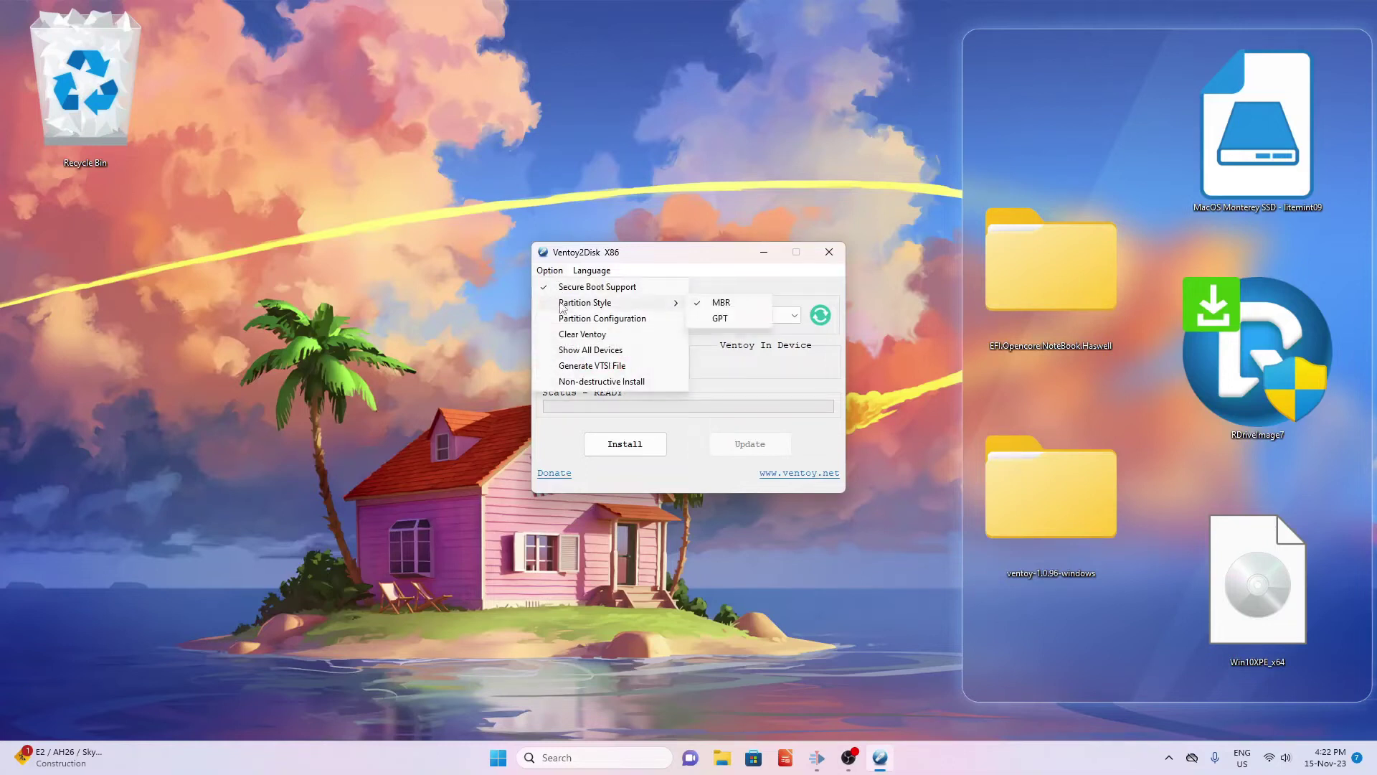
left_click(720, 319)
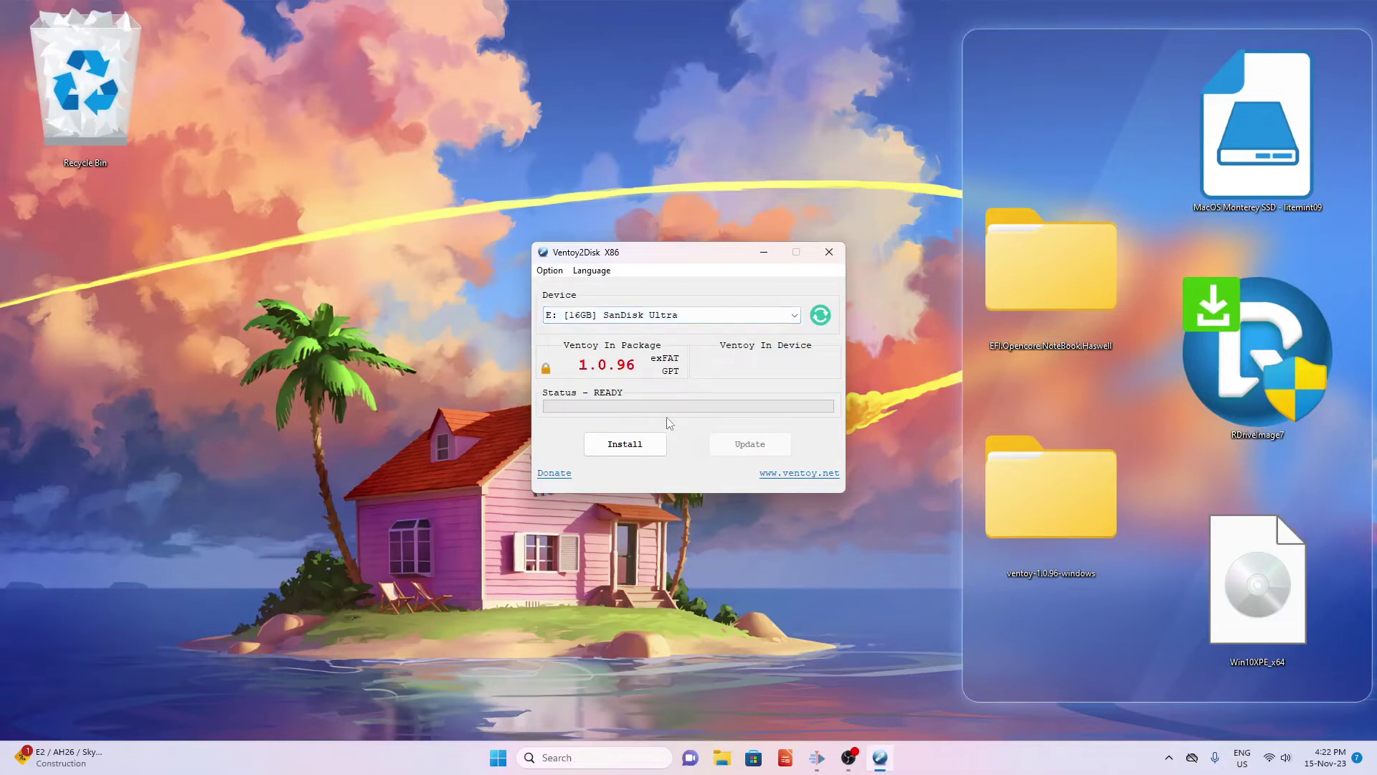
left_click(643, 446)
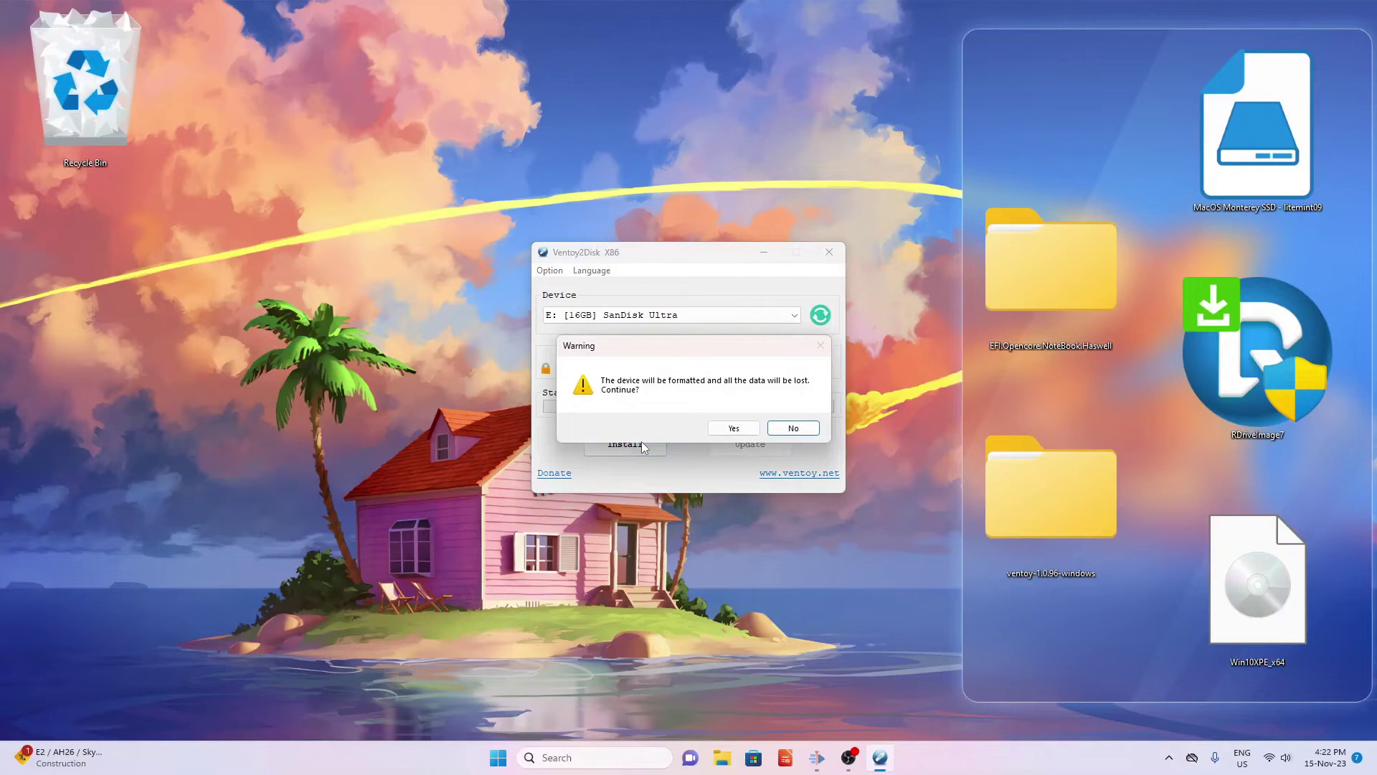
left_click(714, 429)
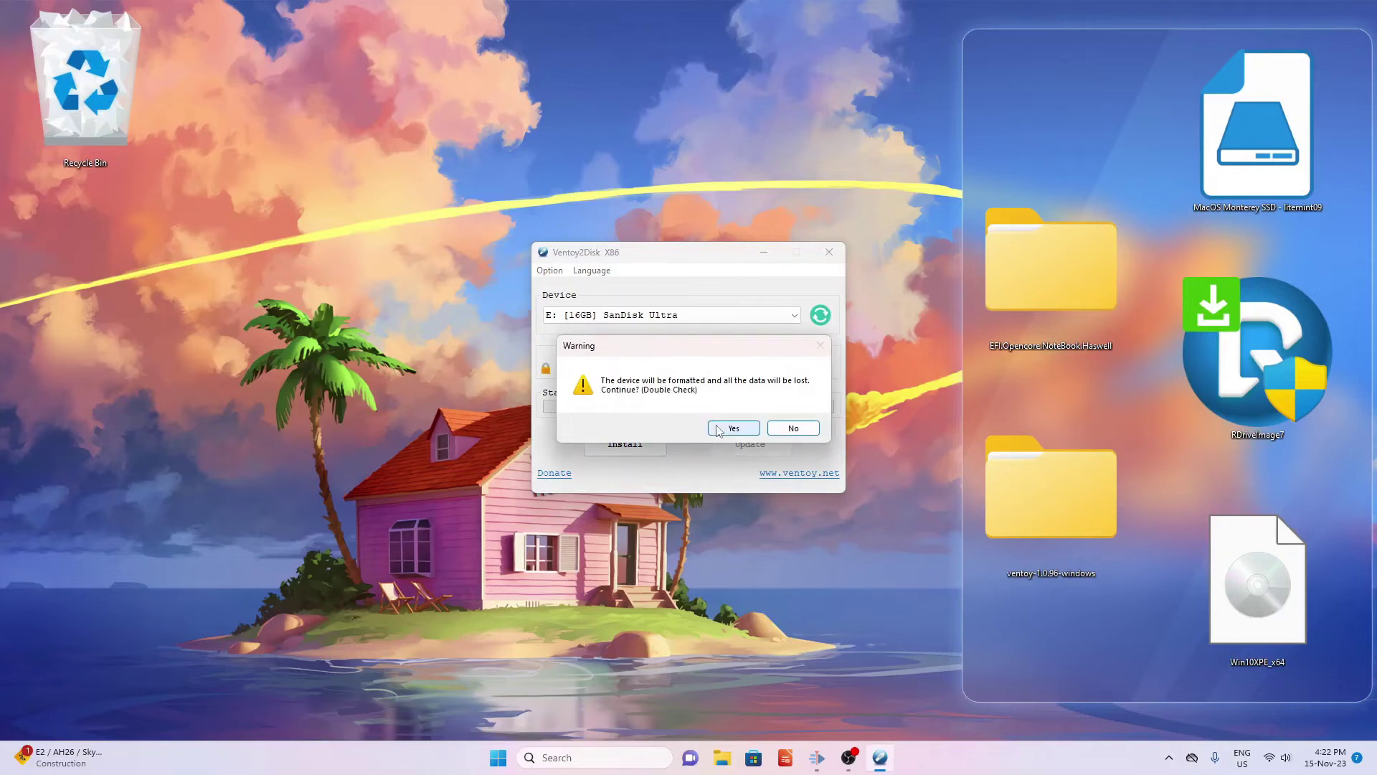
left_click(718, 429)
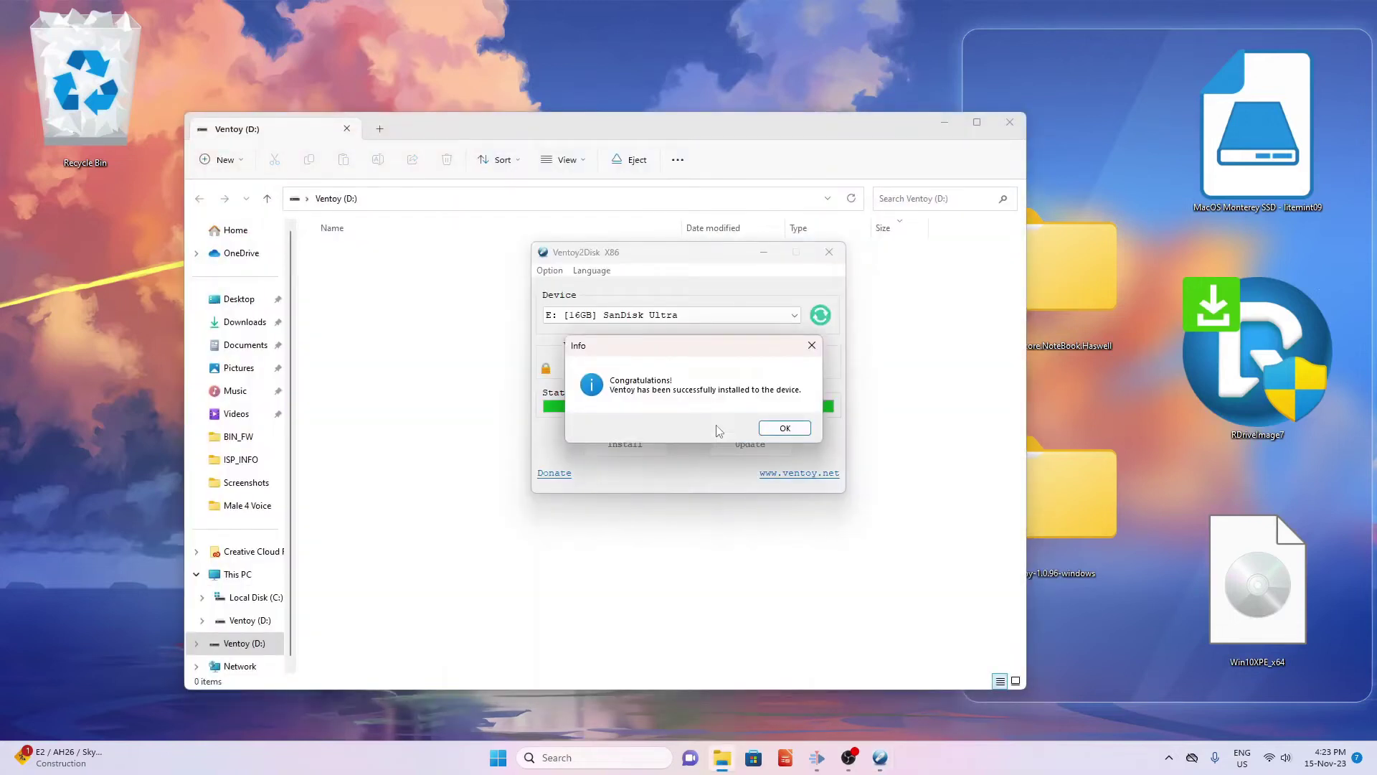
left_click(780, 431)
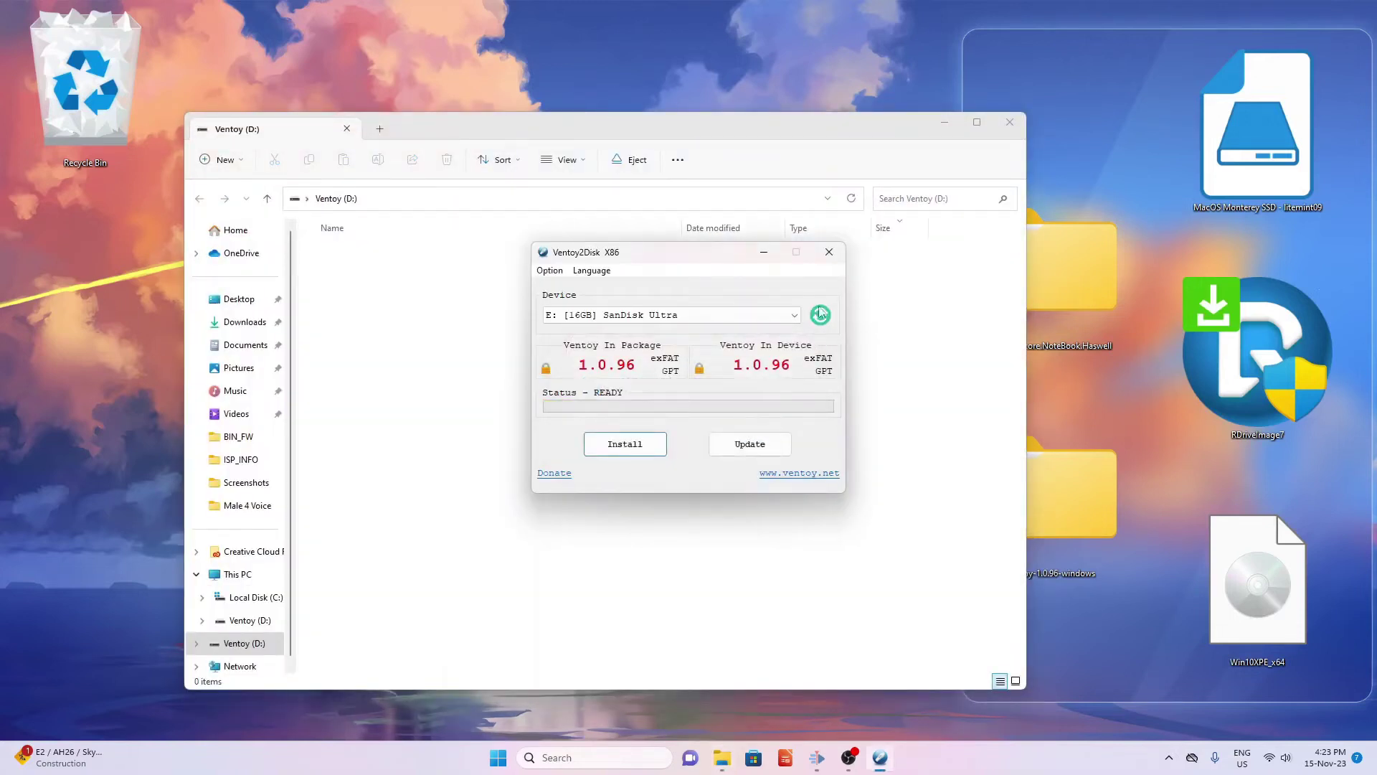
Check the EFI folder in EFI.Opencore.NoteBook.Haswell and copy it onto Ventoy (D:).
left_click(830, 255)
left_click_drag(901, 129, 758, 125)
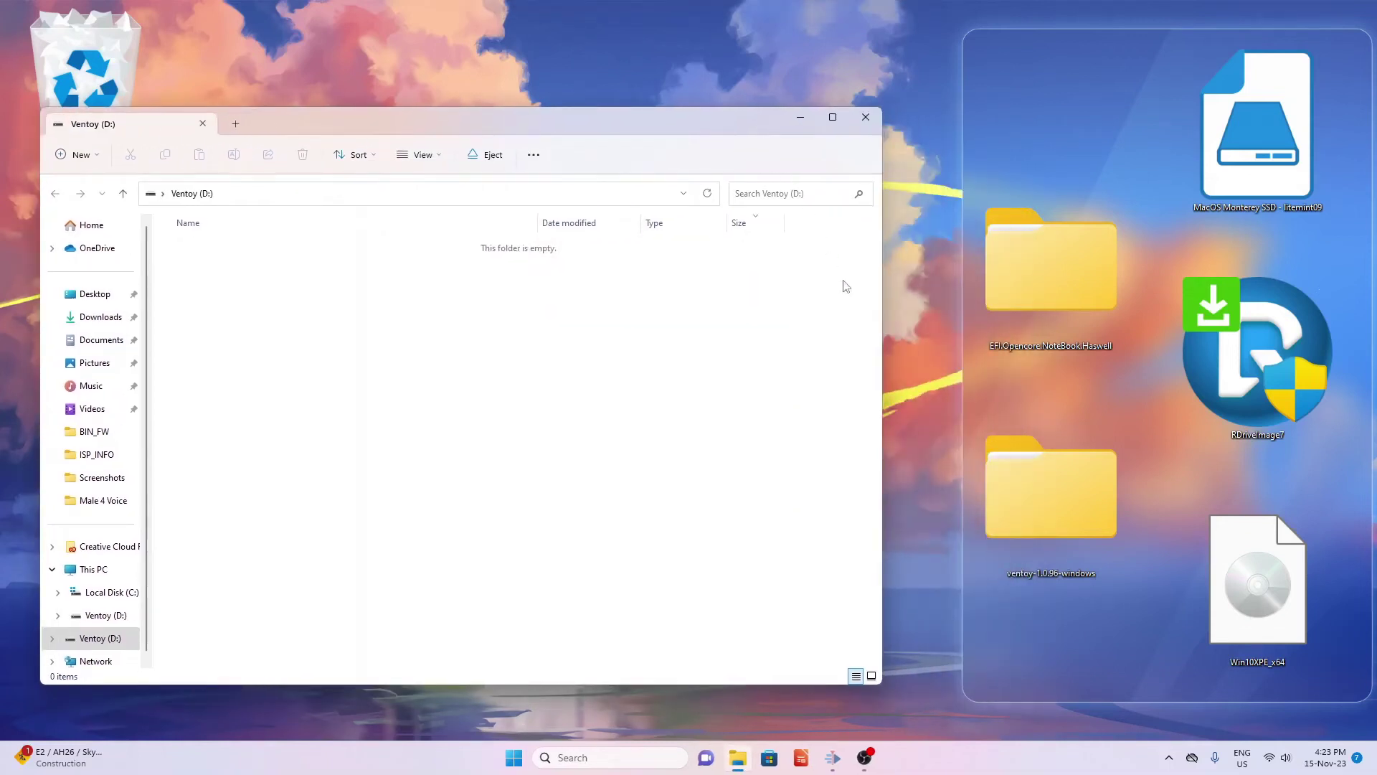
double_click(1010, 299)
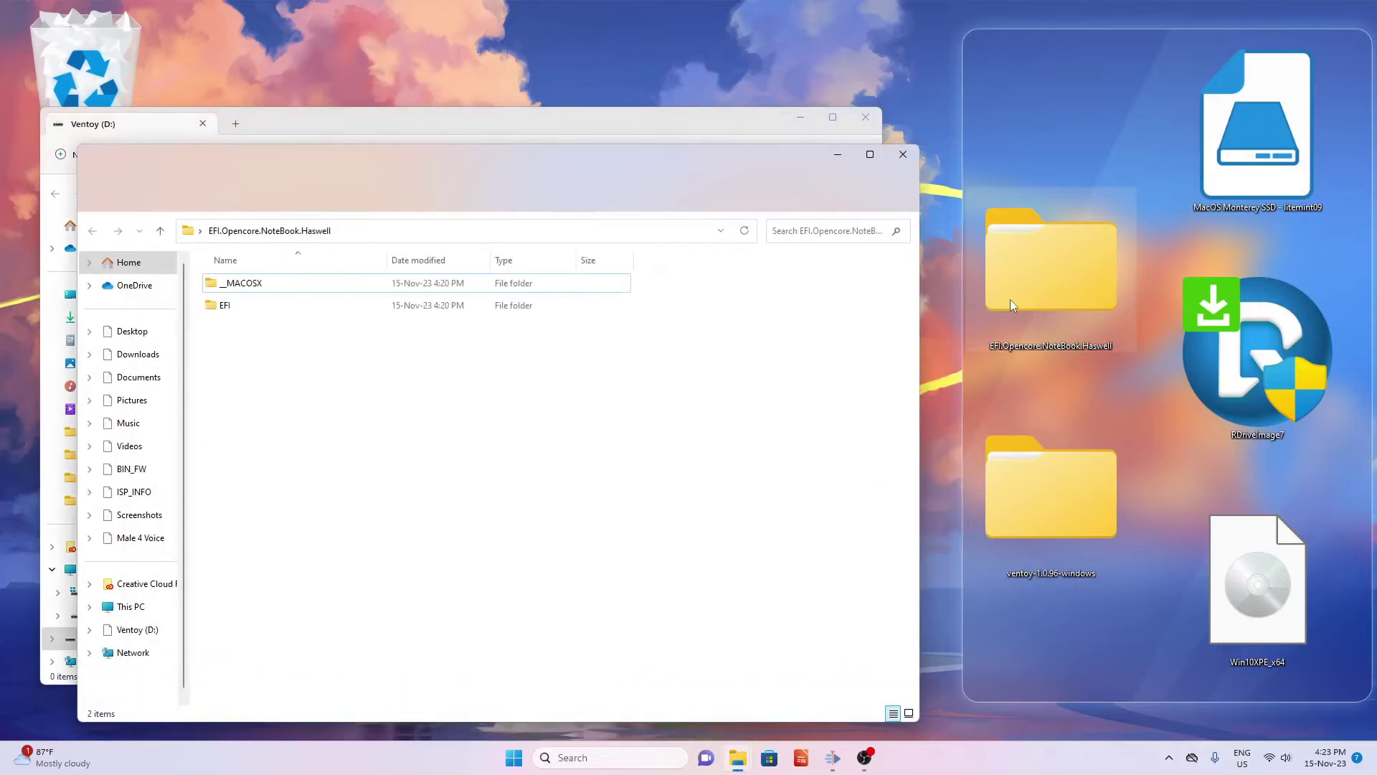
left_click_drag(492, 158, 808, 199)
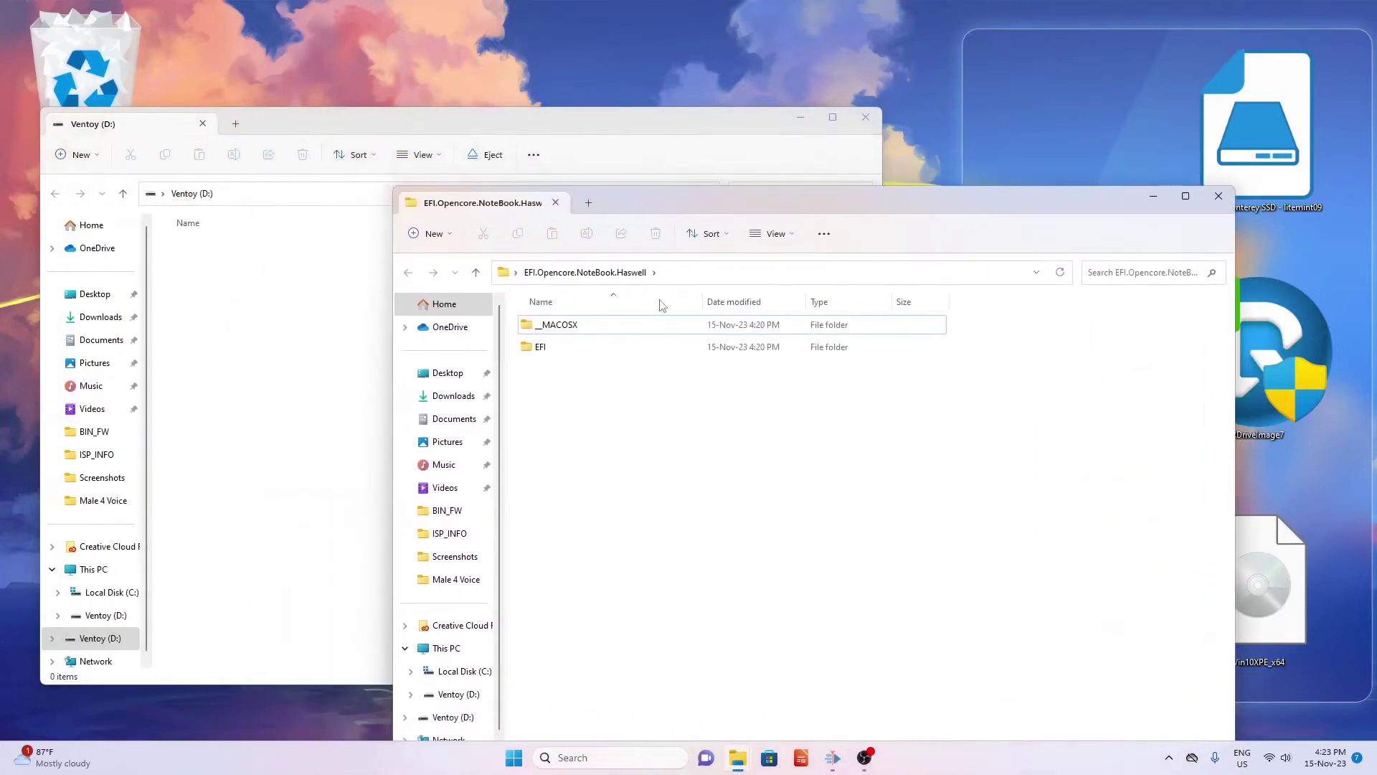
double_click(550, 350)
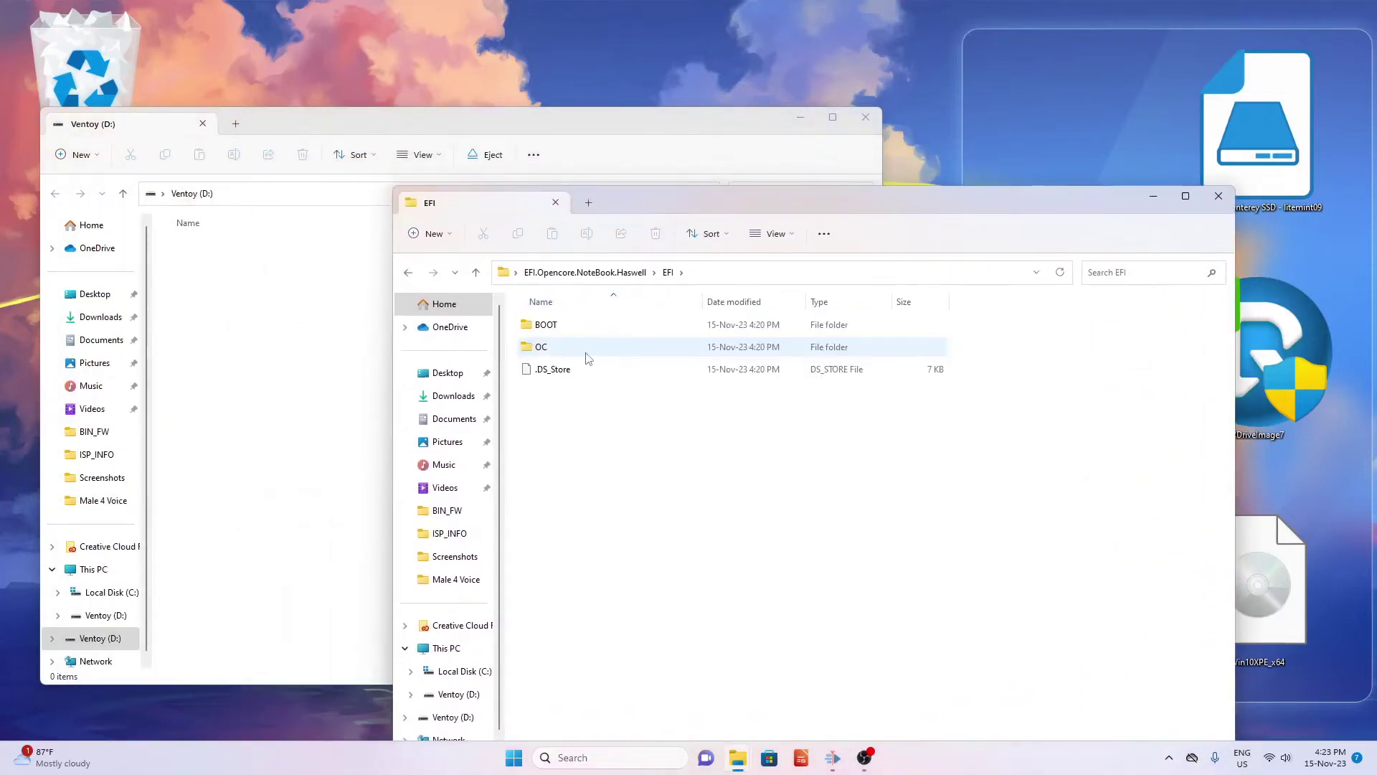
left_click(476, 272)
left_click_drag(534, 349, 292, 326)
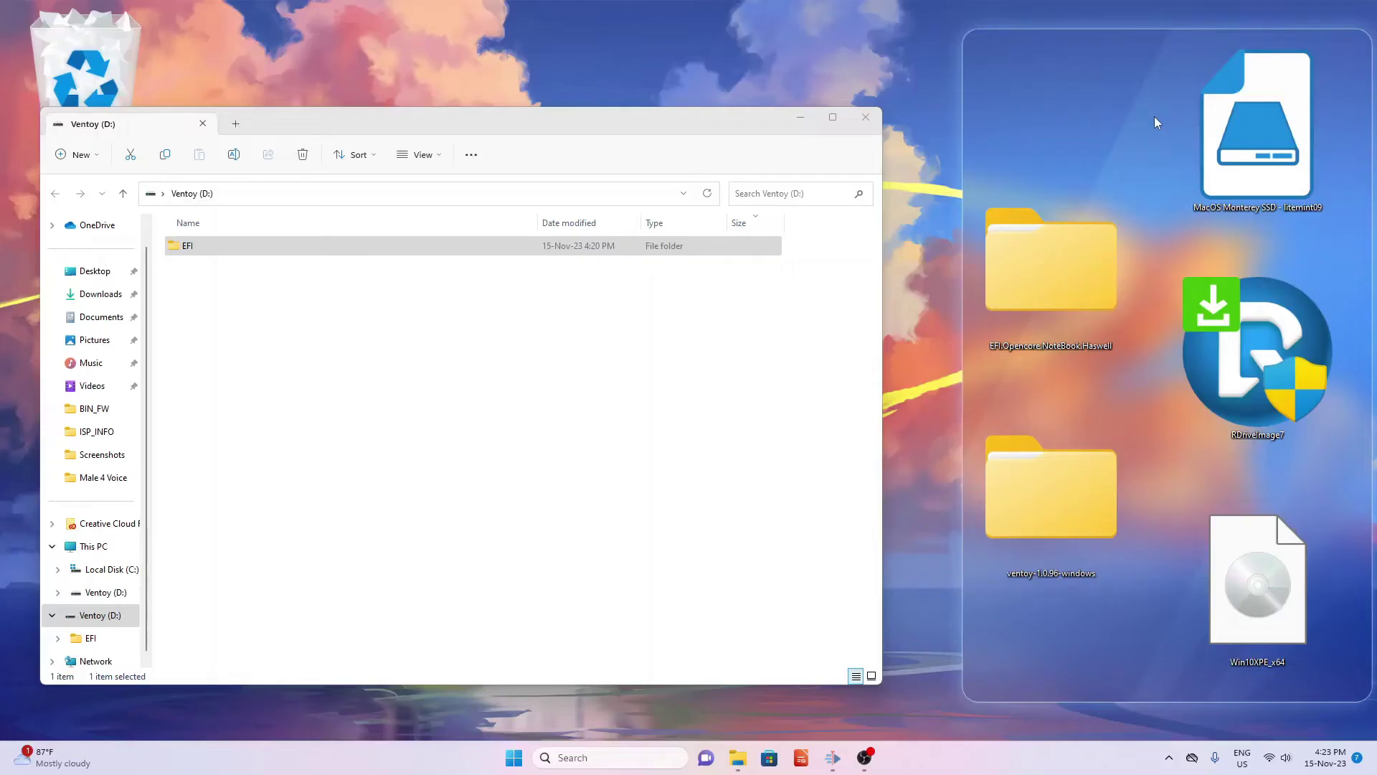
left_click_drag(1154, 116, 541, 453)
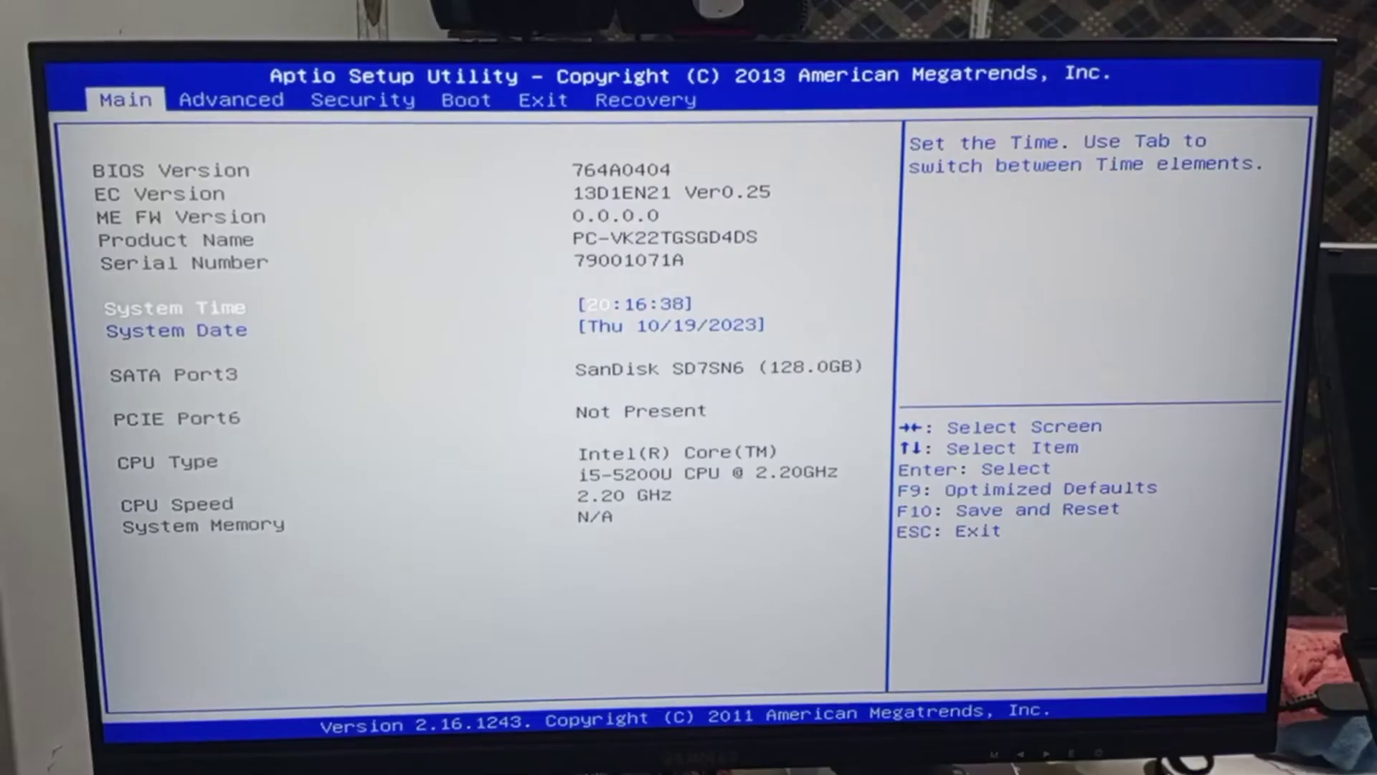
Set Secure Boot to Disabled on the Security page.
key("Right")
key("Right")
key("Down")
key("Down")
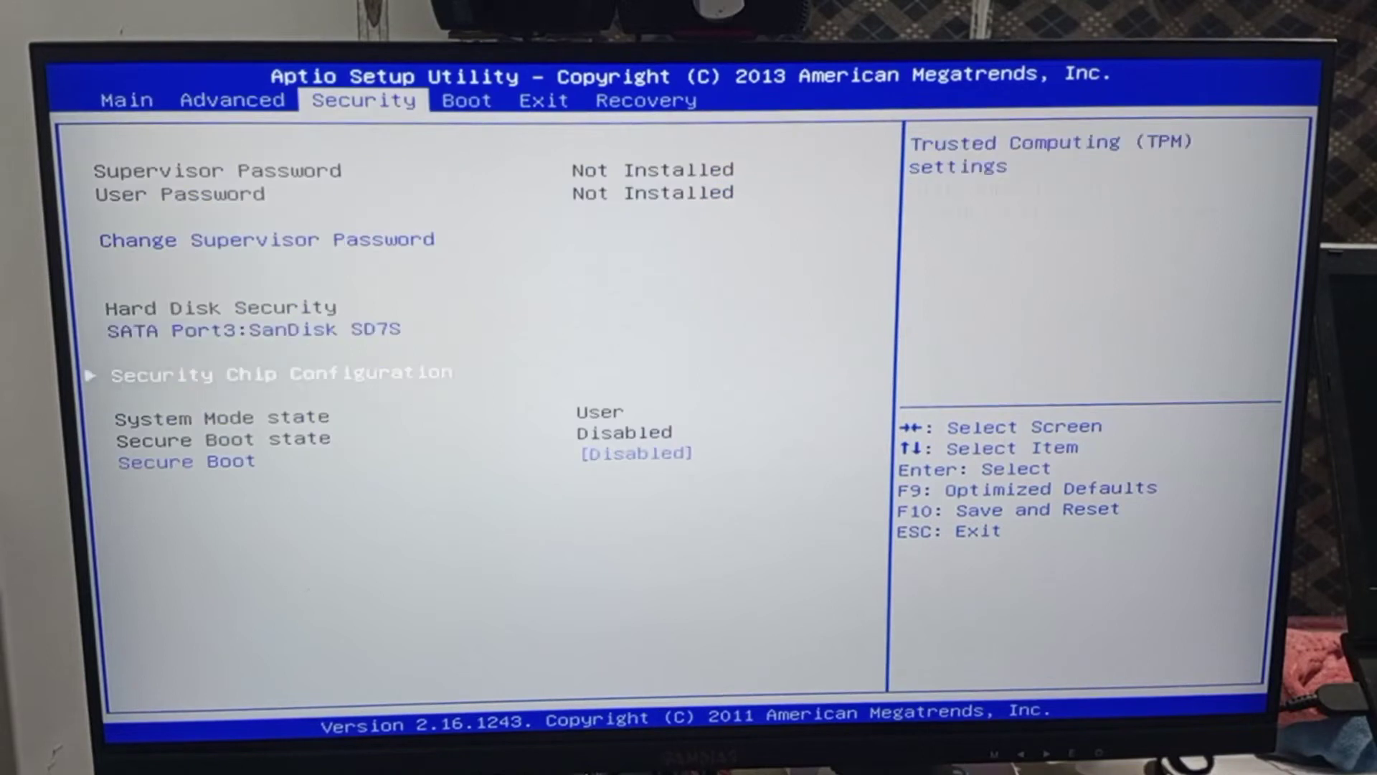
key("Return")
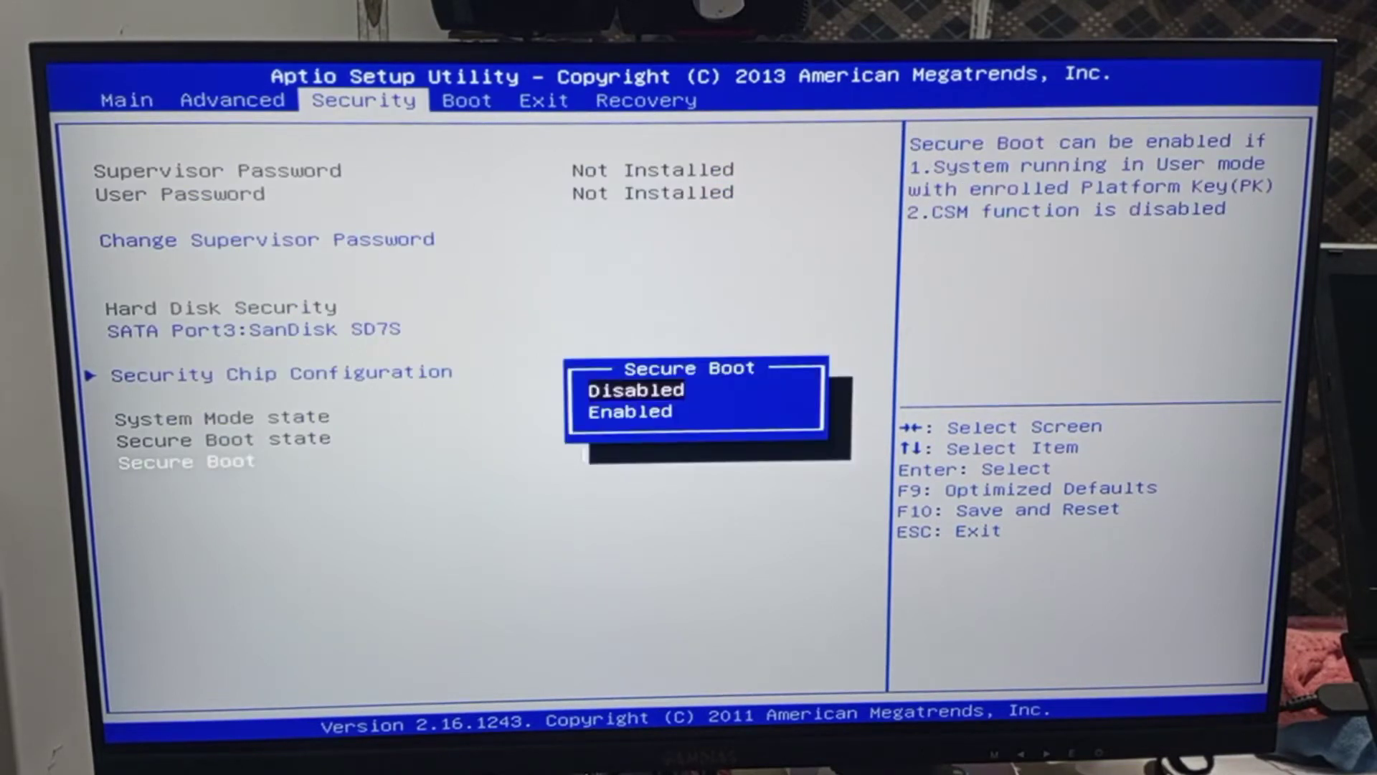
key("Return")
Make USB Hard Disk:UEFI: SanDisk the 1st Boot device, then save and reset.
key("Right")
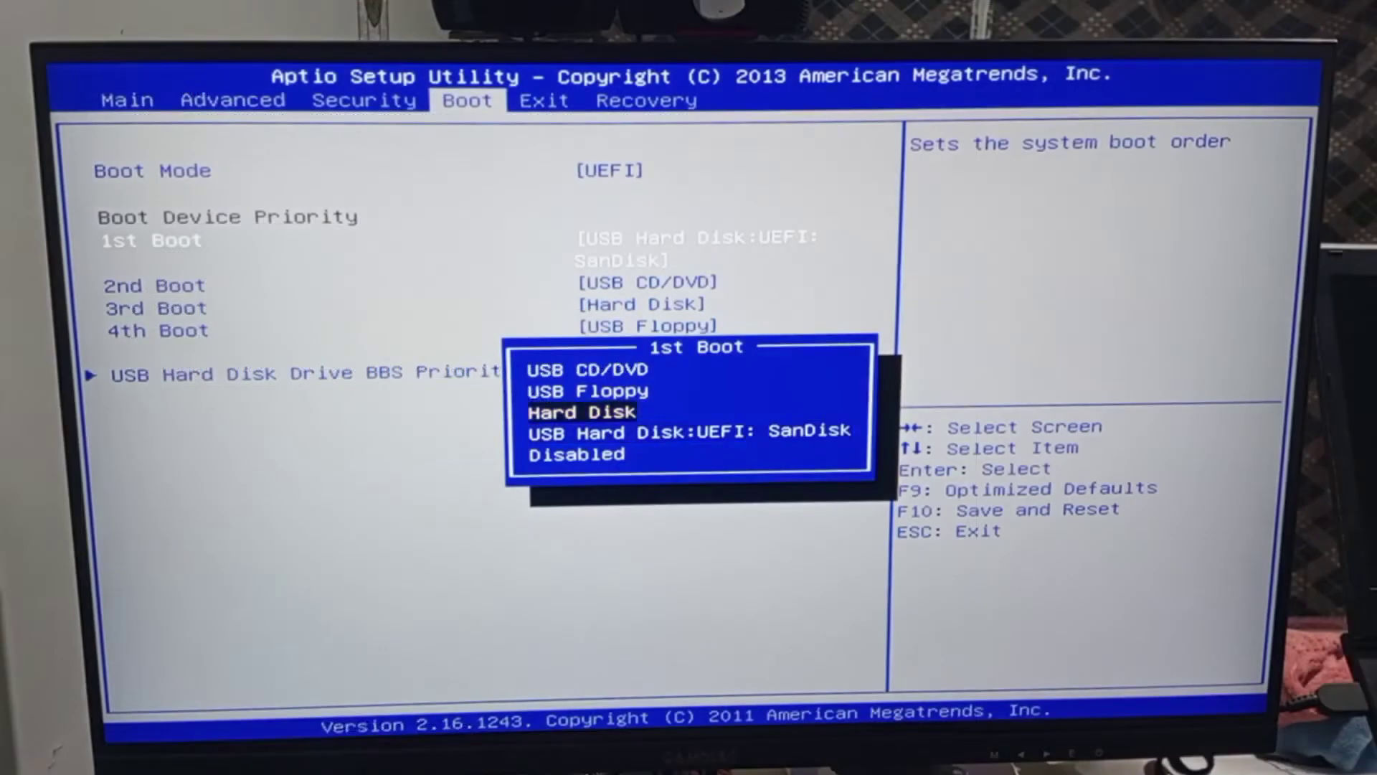
key("Down")
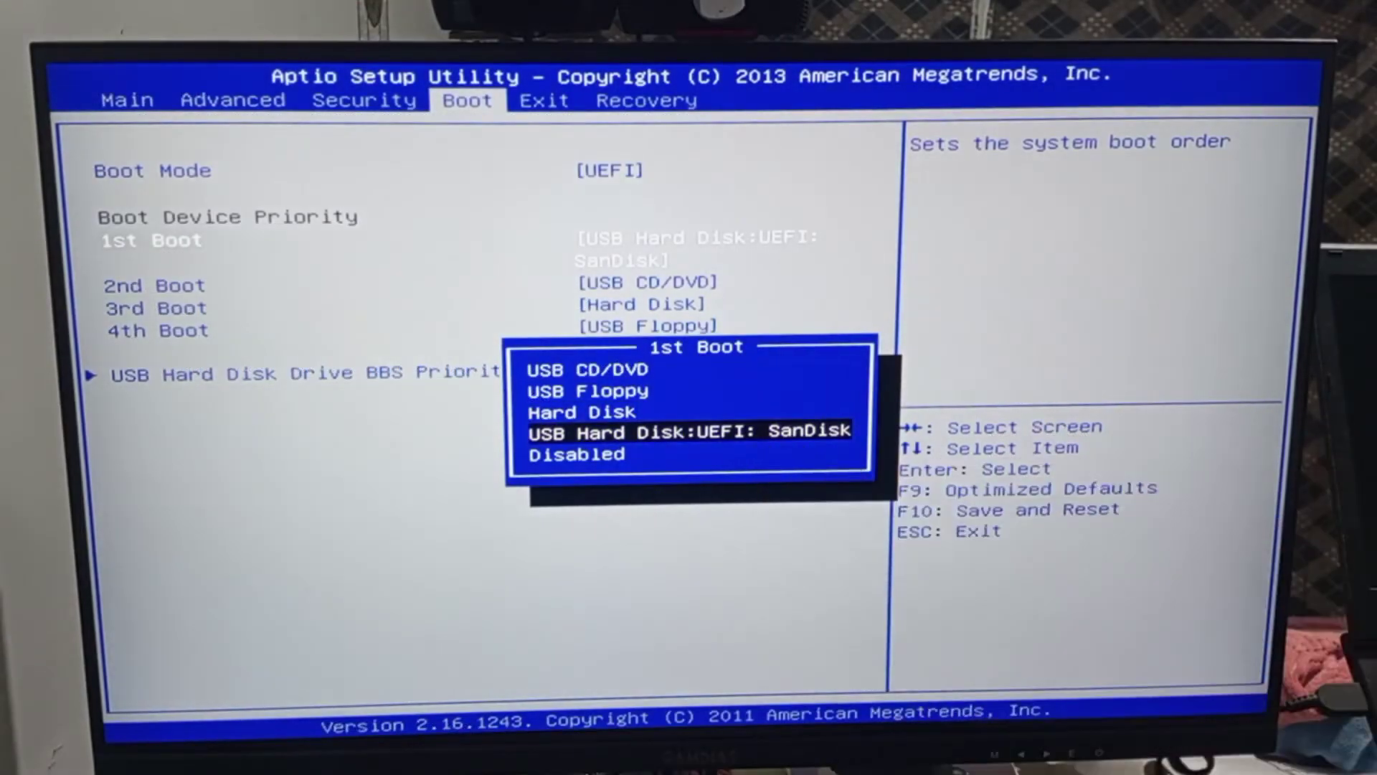
key("Return")
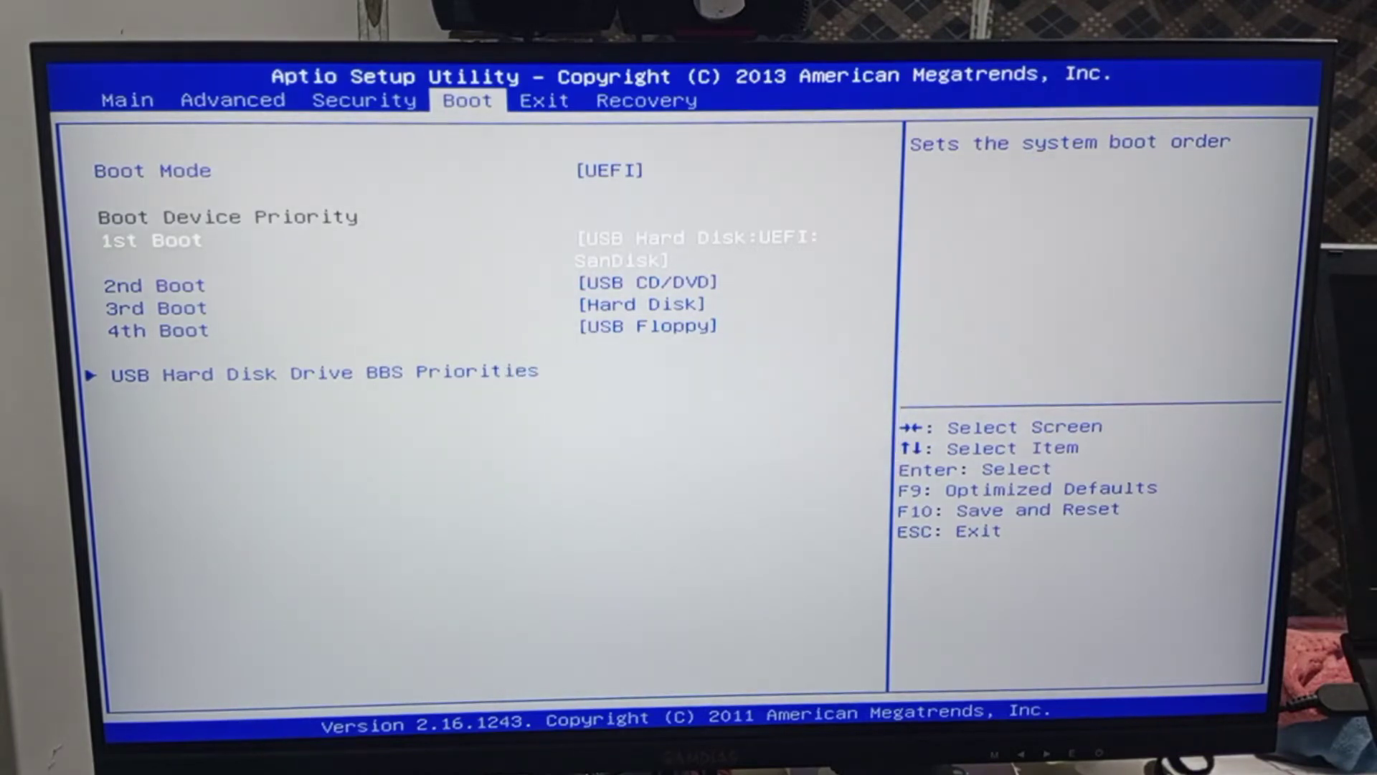
key("Right")
key("Return")
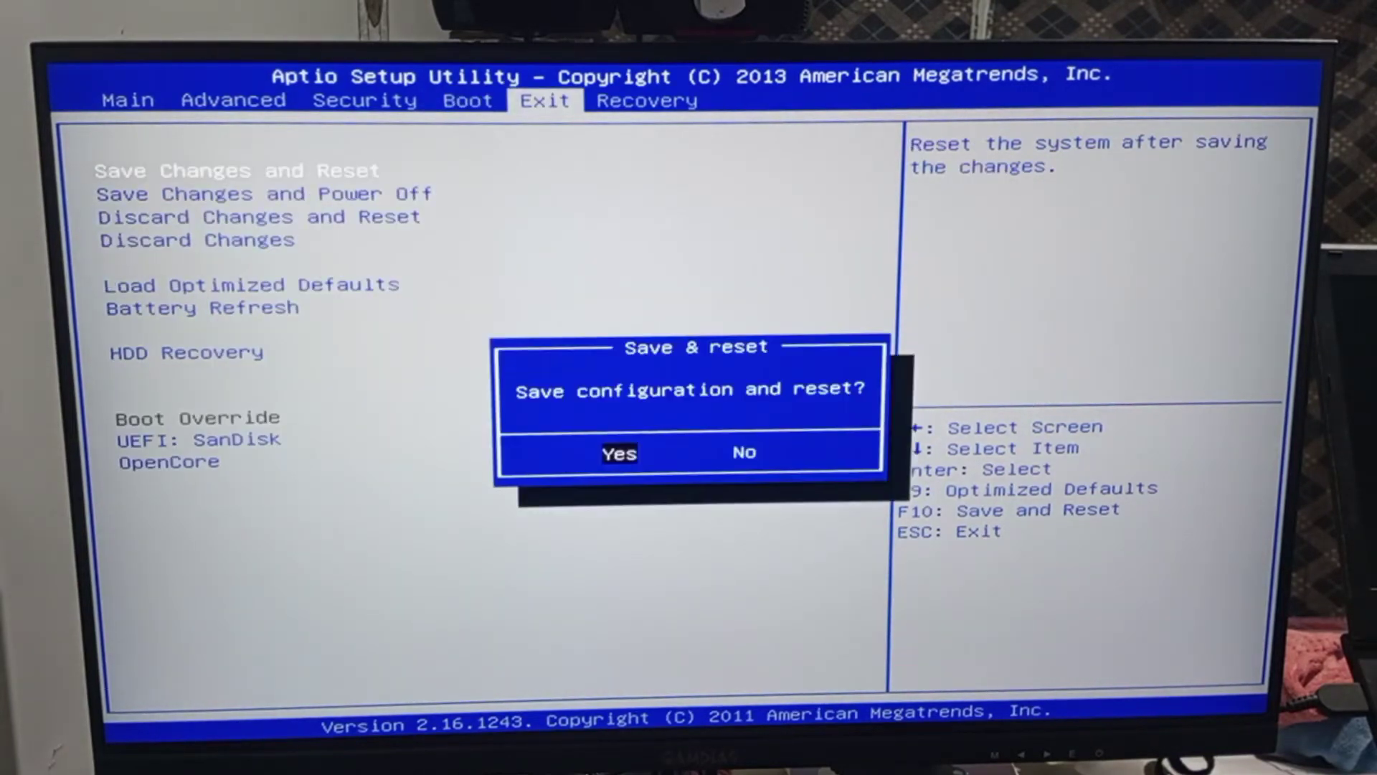
key("Return")
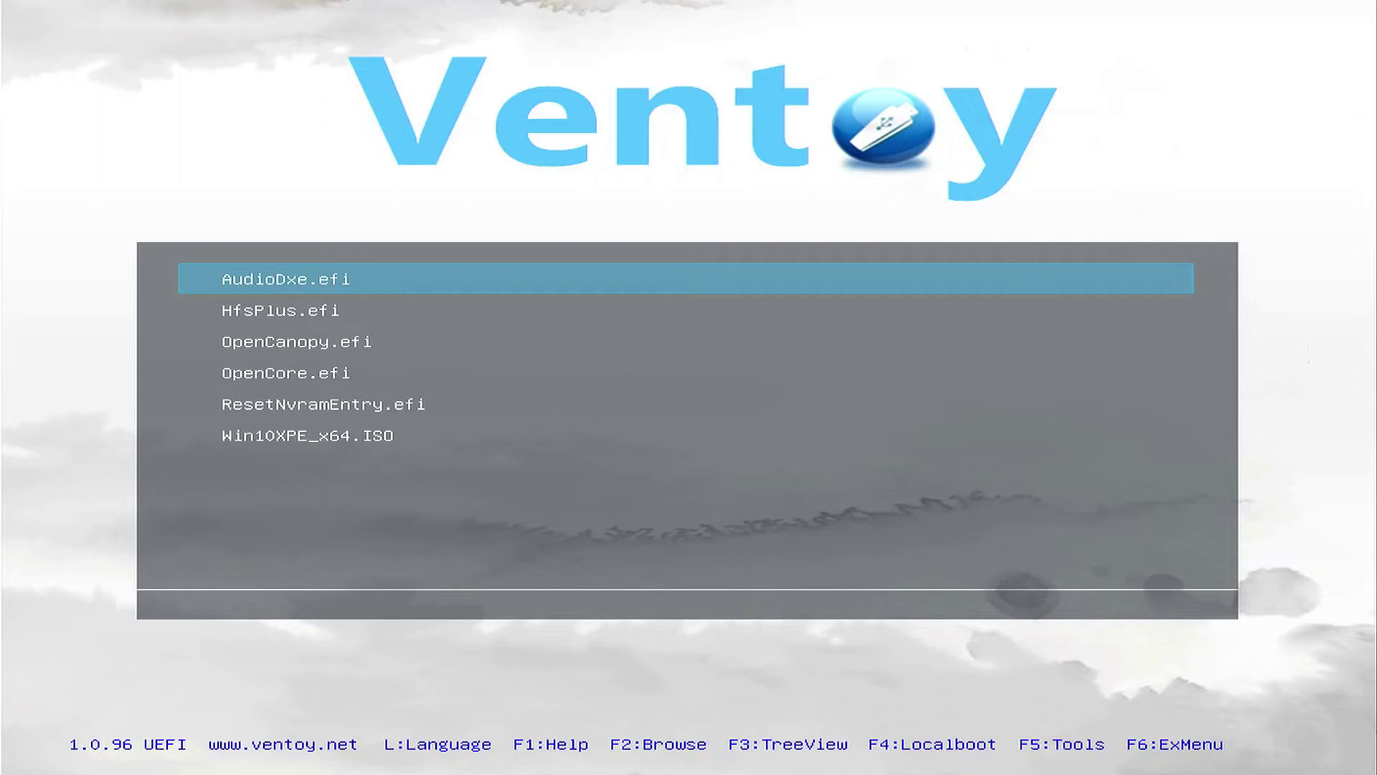
Boot Win10XPE_x64.ISO from the Ventoy menu in normal mode.
key("Down")
key("Down")
key("Down")
key("Down")
key("Down")
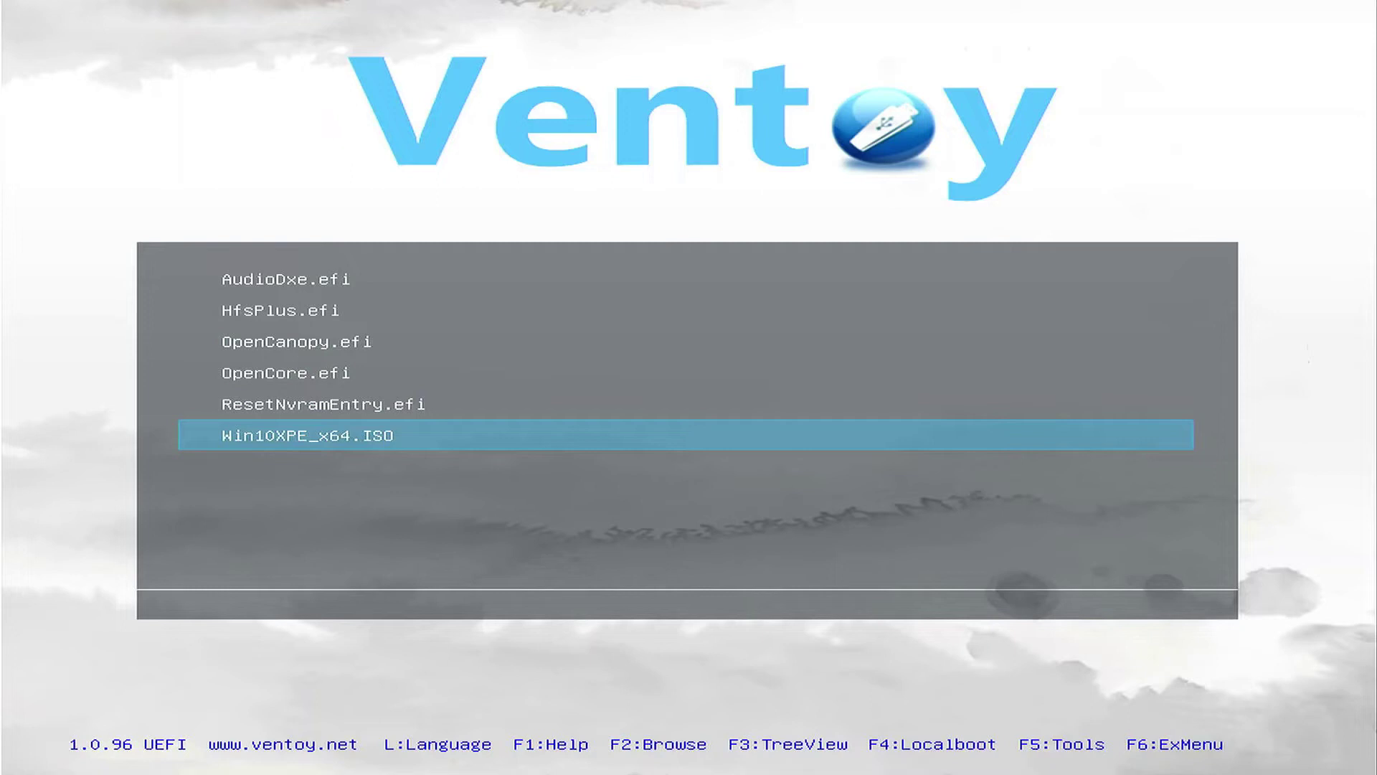
key("Return")
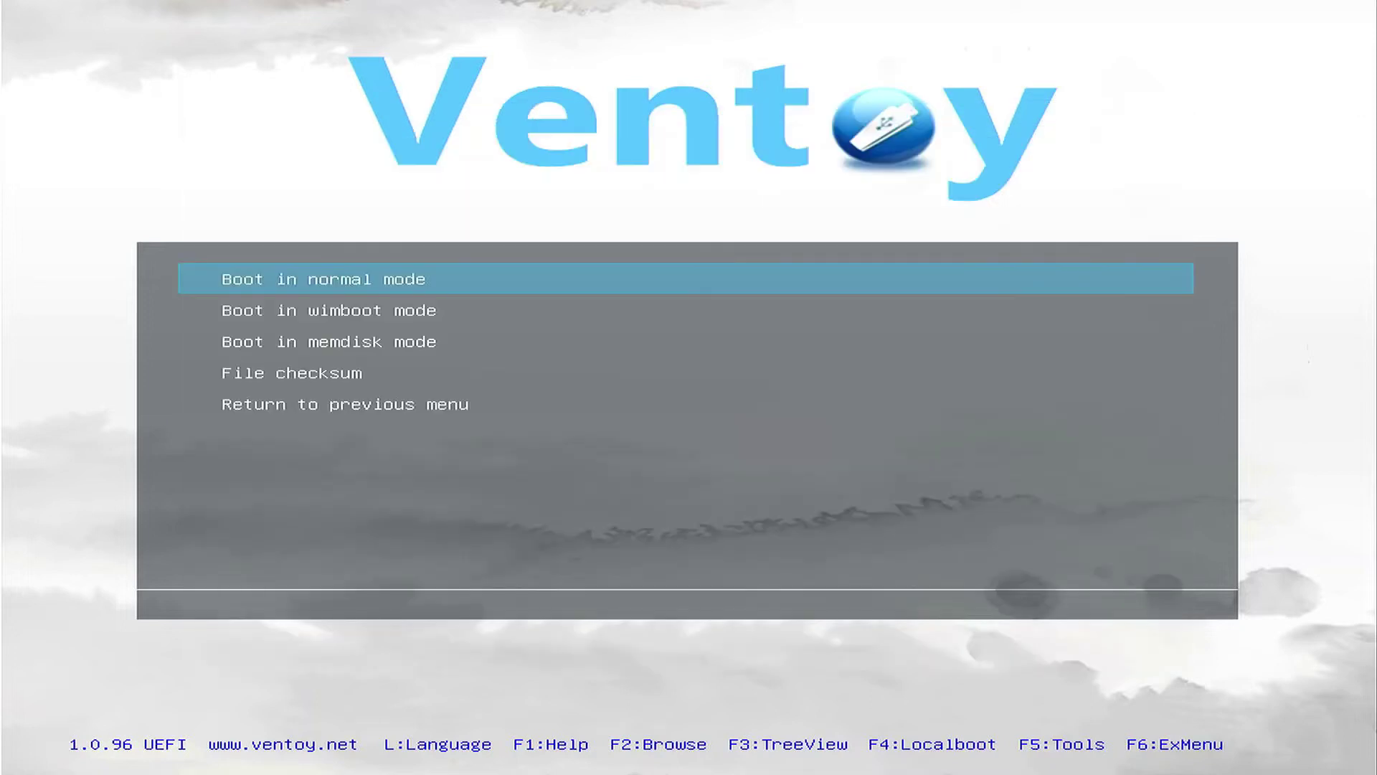
key("Return")
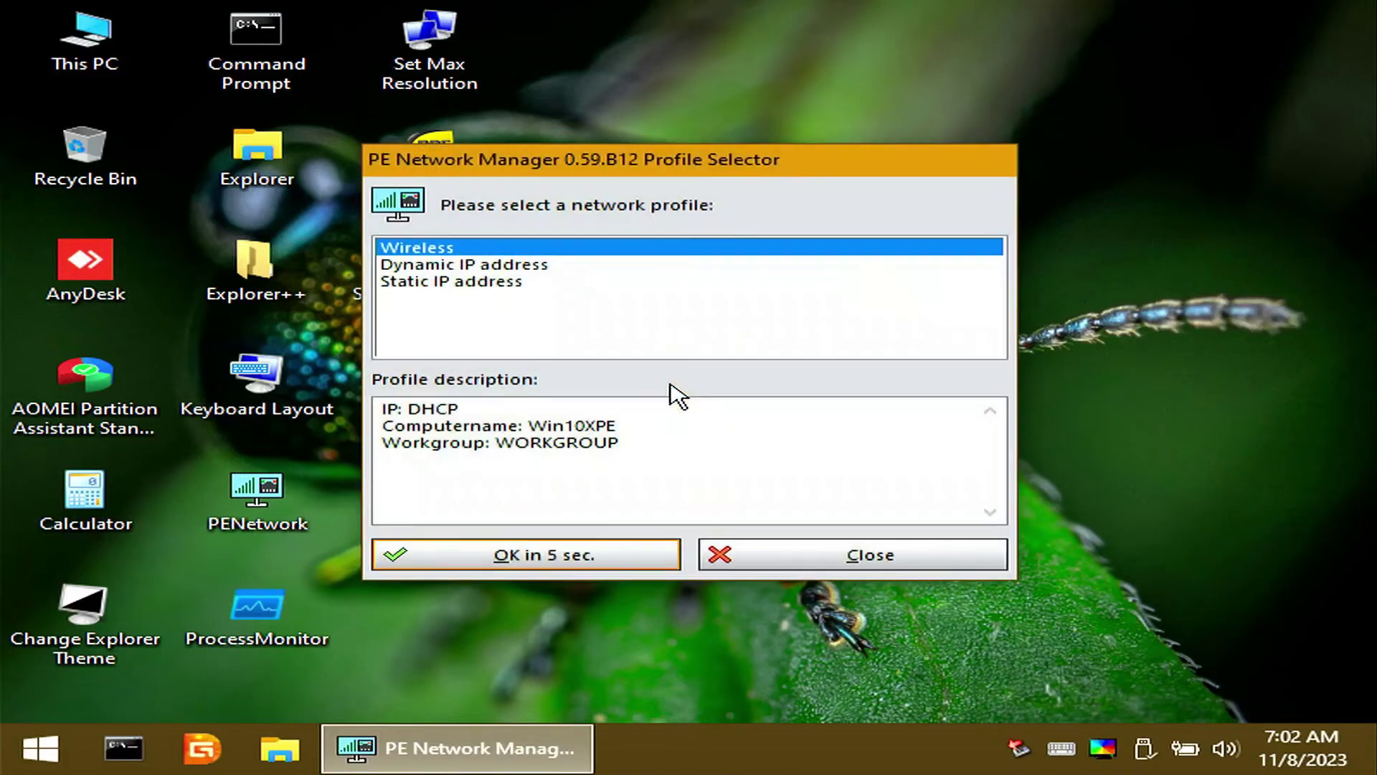
Dismiss the PE Network Manager profile selector and launch DiskGenius from the taskbar.
left_click(853, 571)
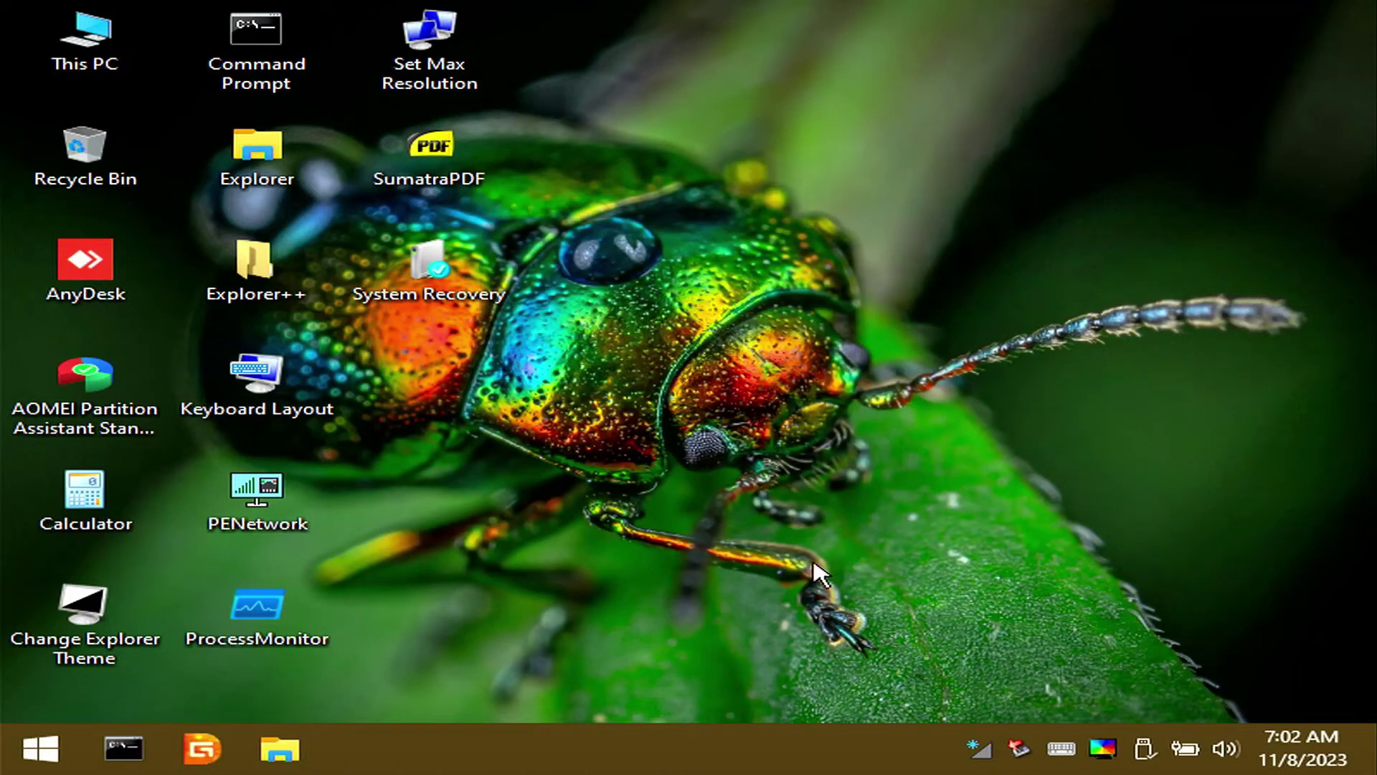
left_click(205, 748)
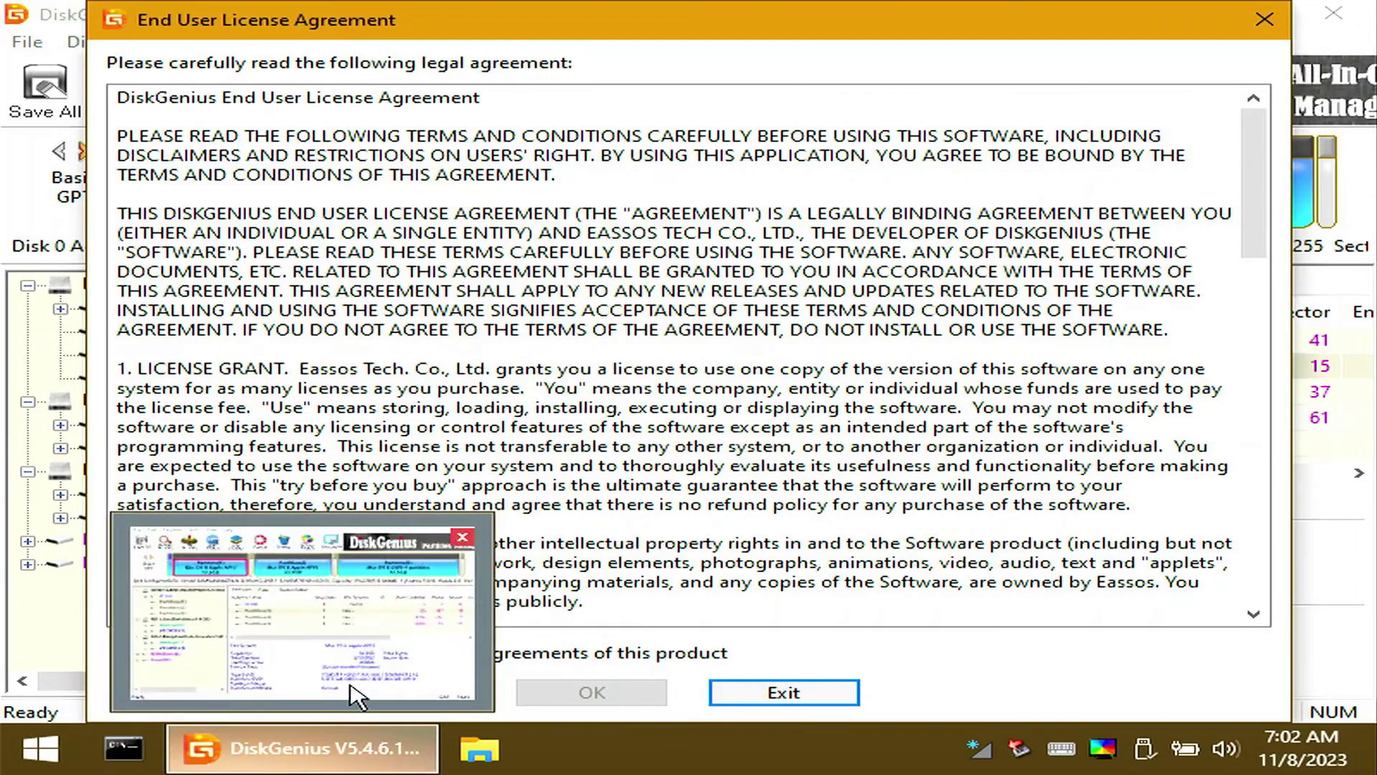
Accept the DiskGenius license and delete all partitions on the Samsung SSD HD0.
left_click(621, 655)
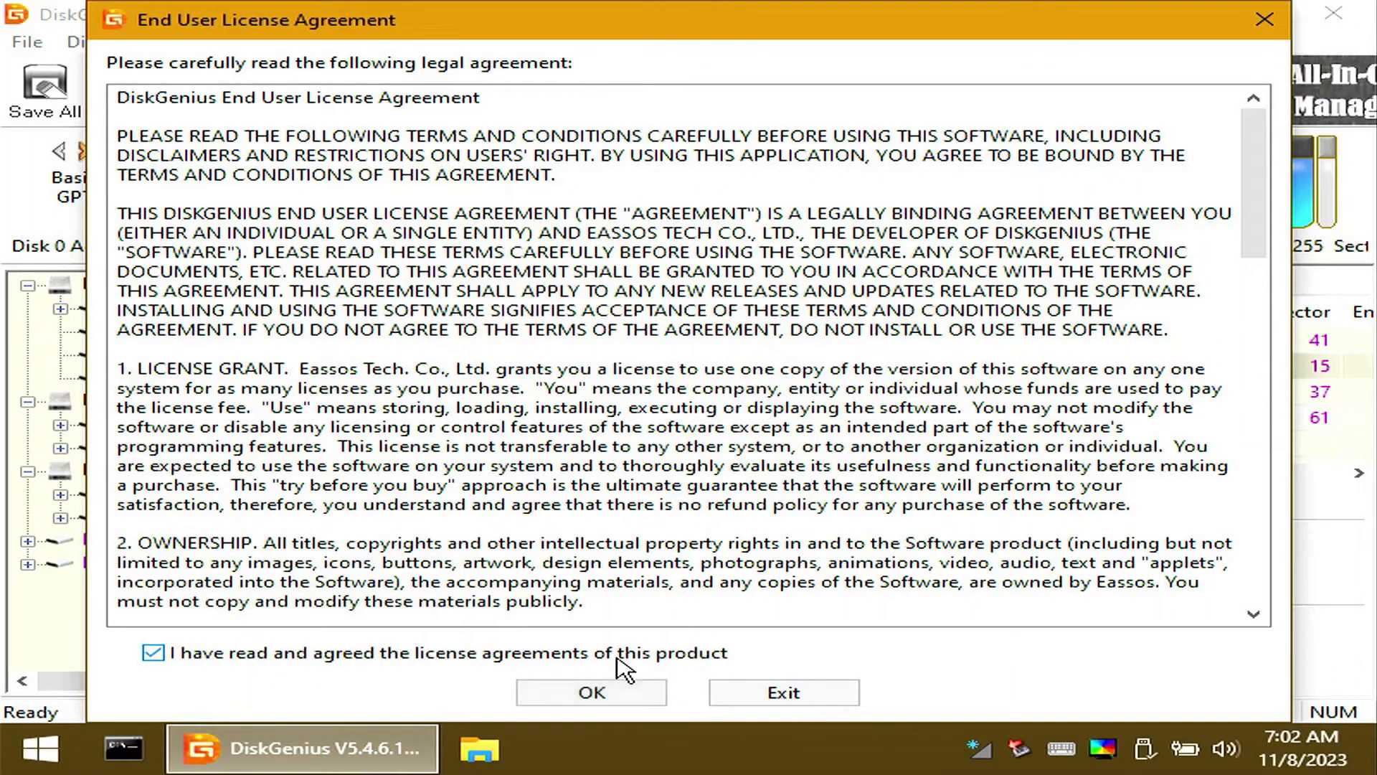
left_click(622, 691)
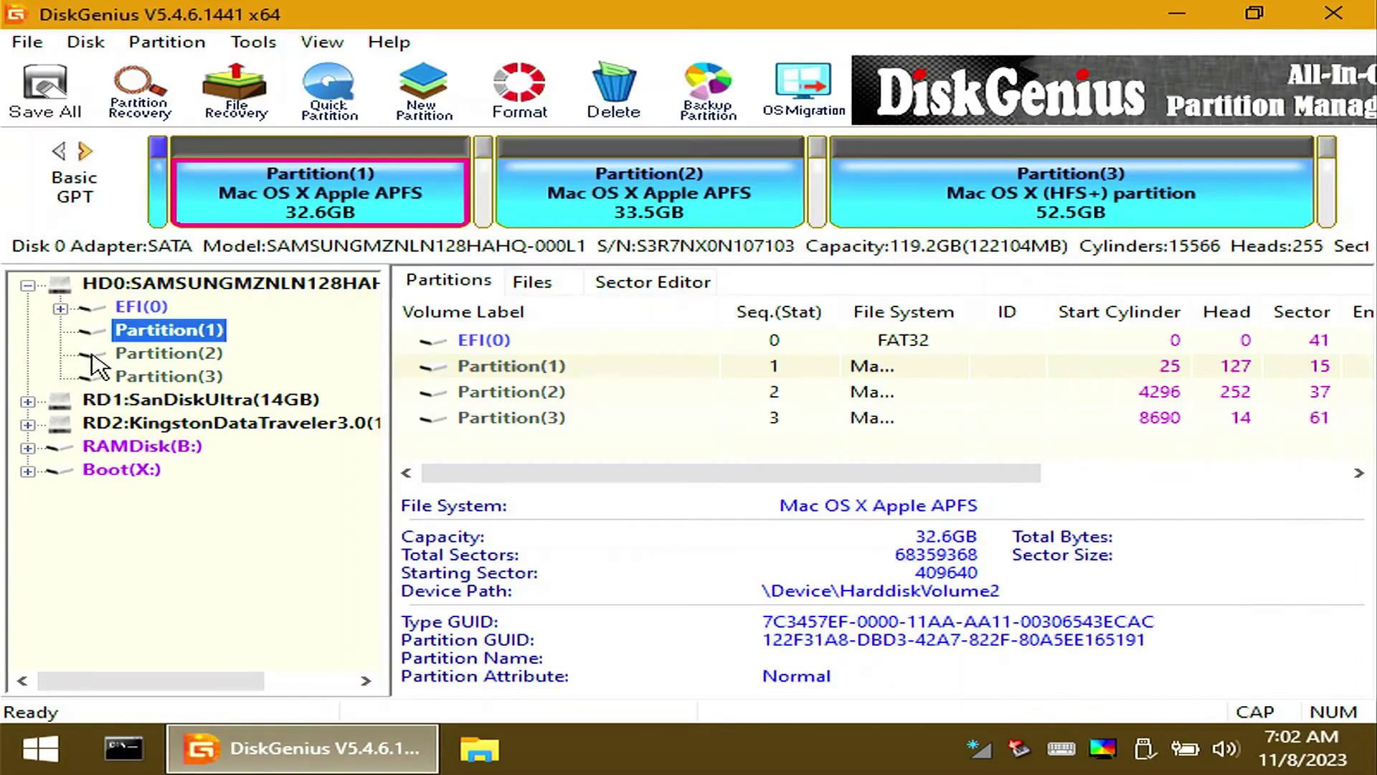
left_click(205, 294)
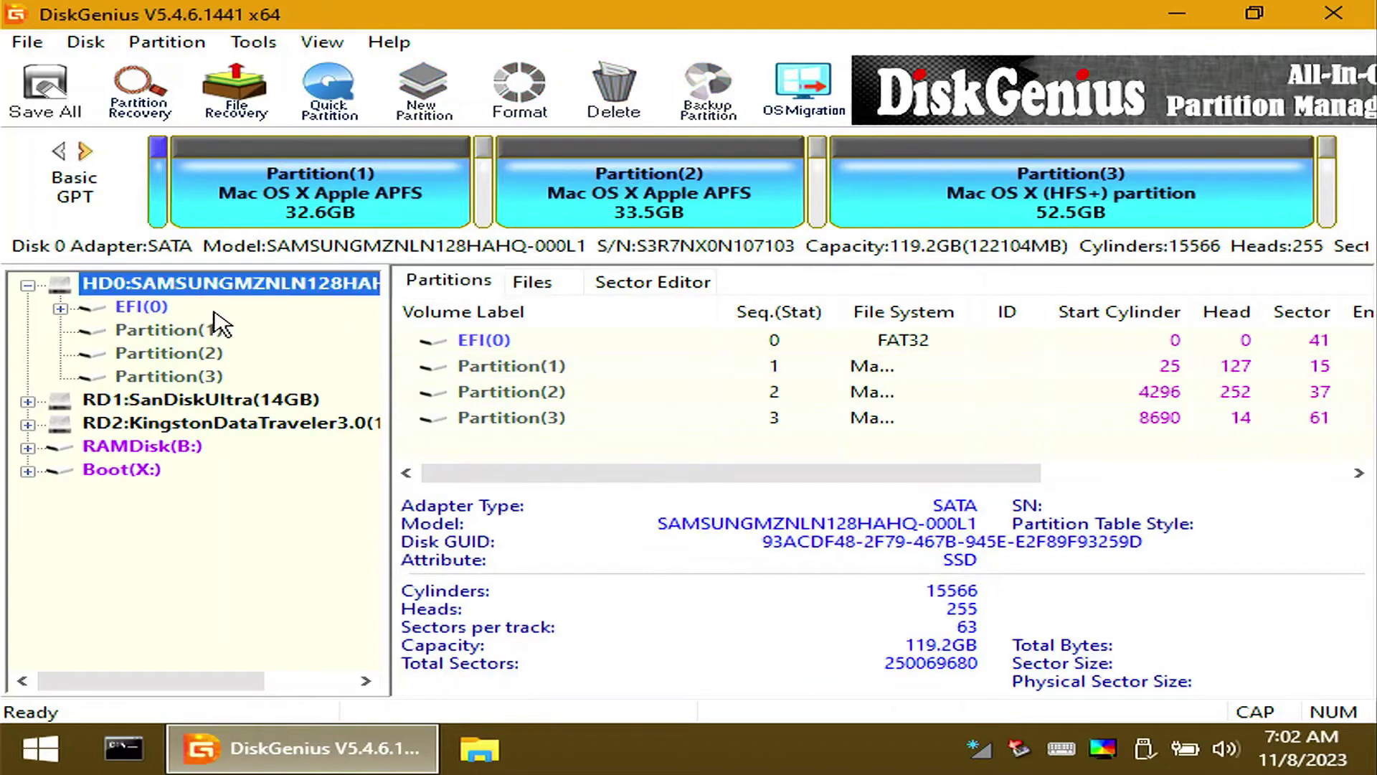
right_click(354, 292)
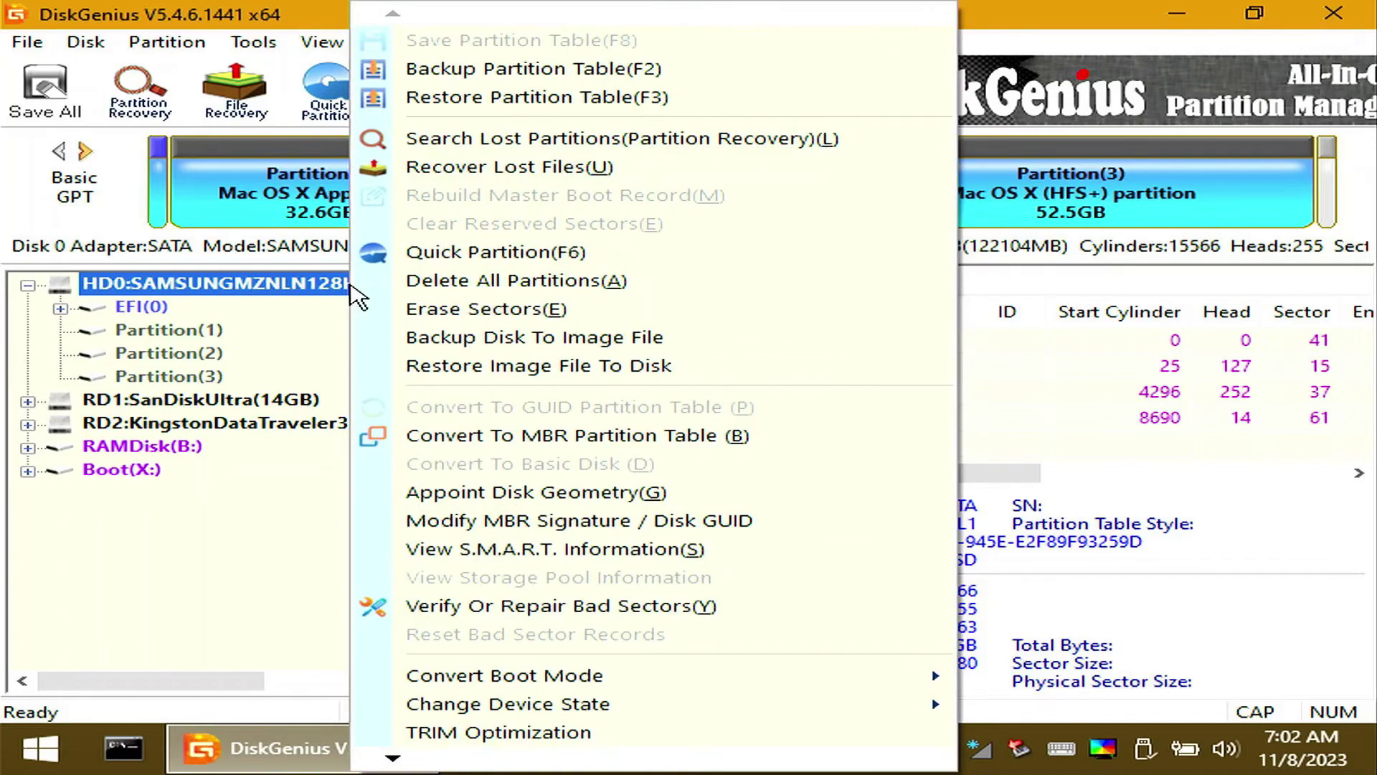
left_click(428, 282)
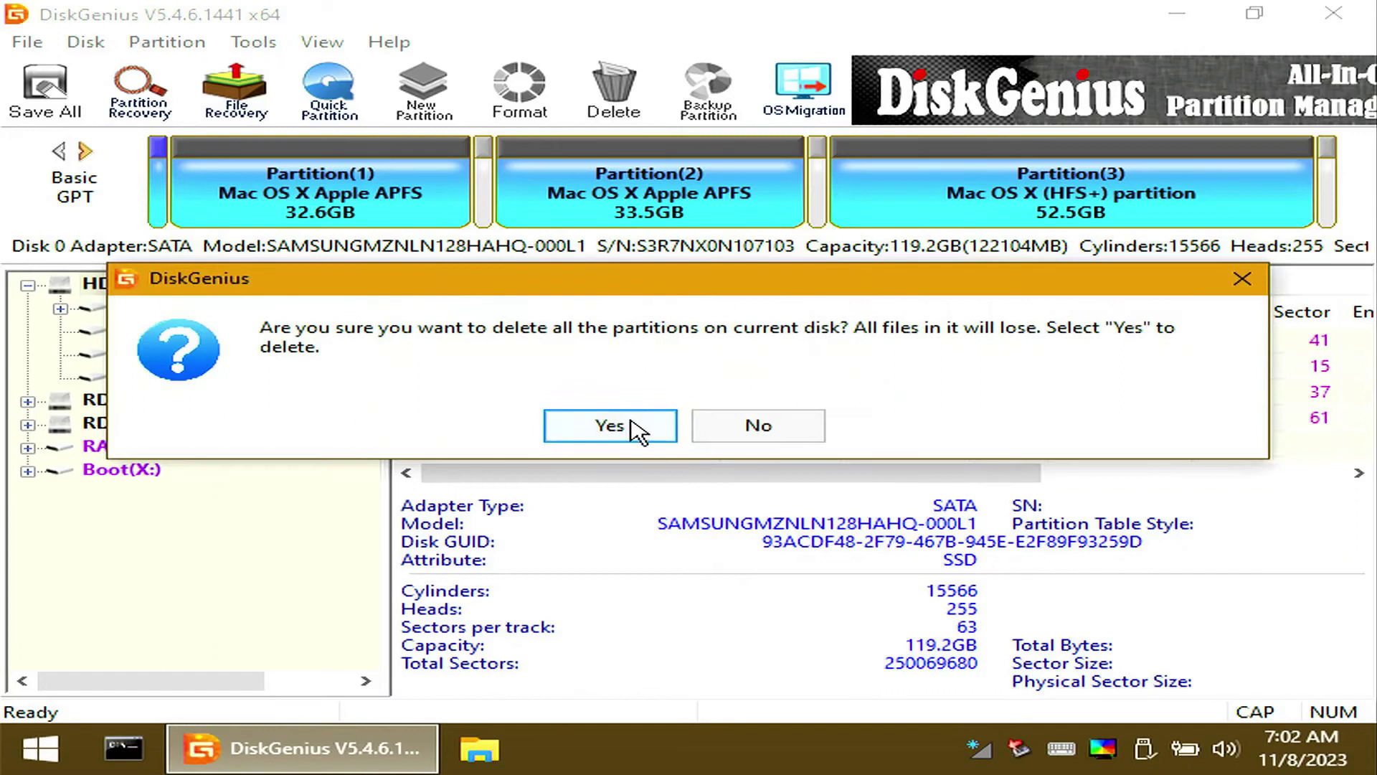
left_click(633, 428)
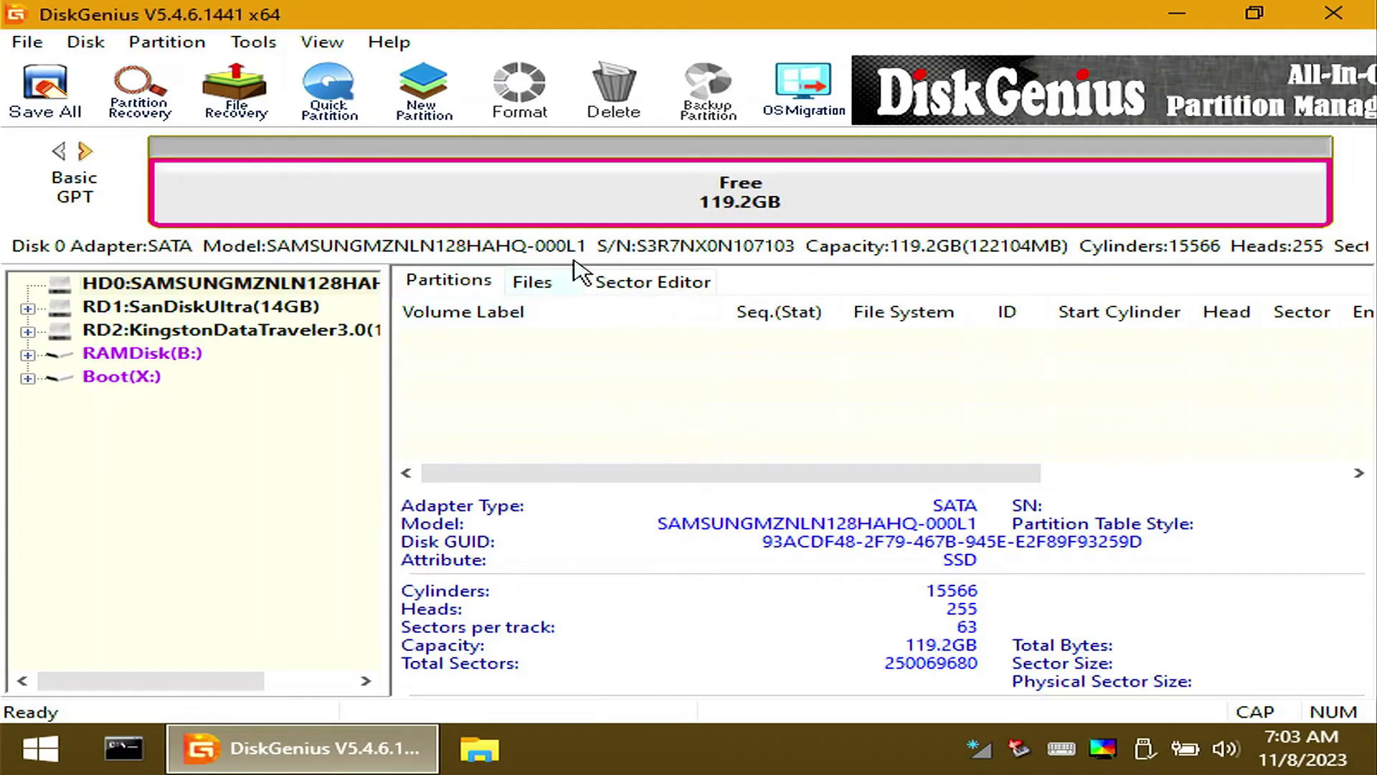
Create a 300MB ESP partition on the free space without an MSR partition.
right_click(574, 215)
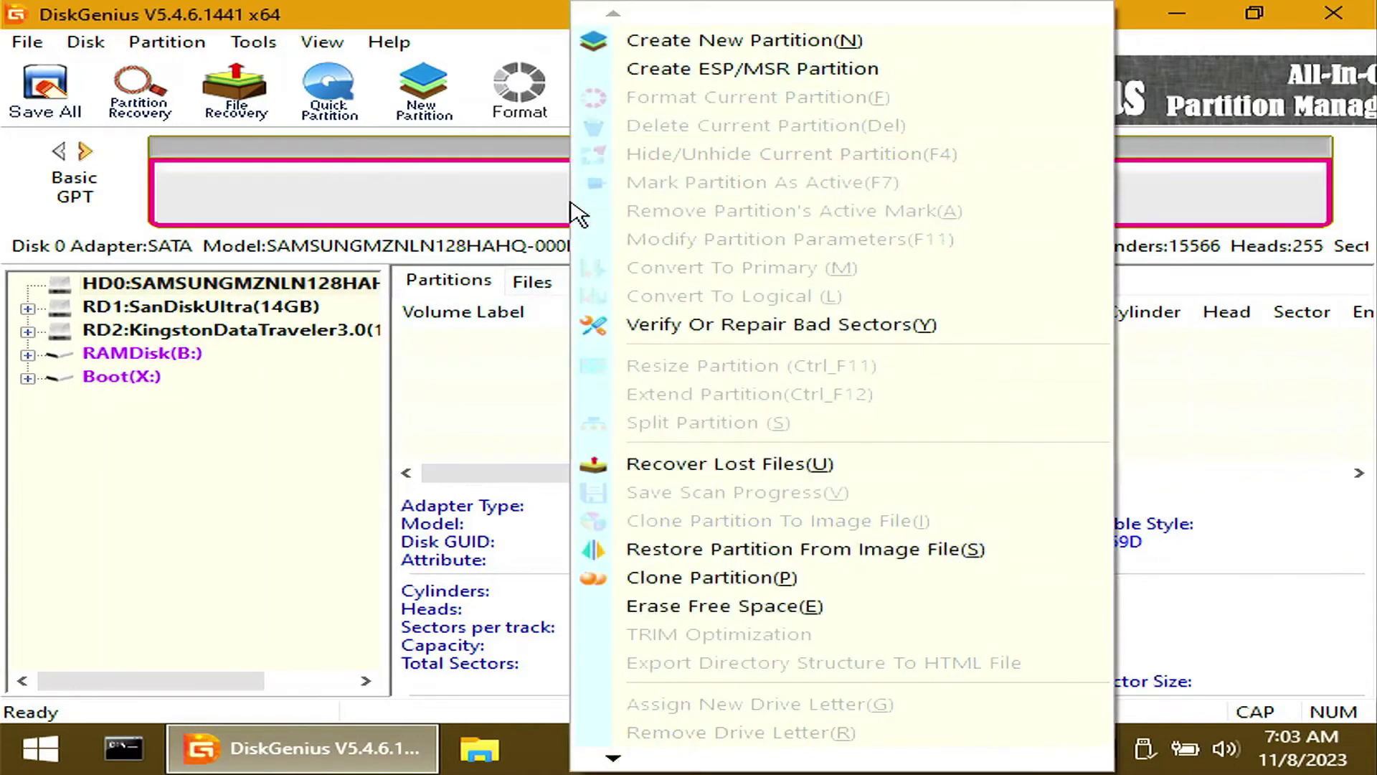
left_click(702, 71)
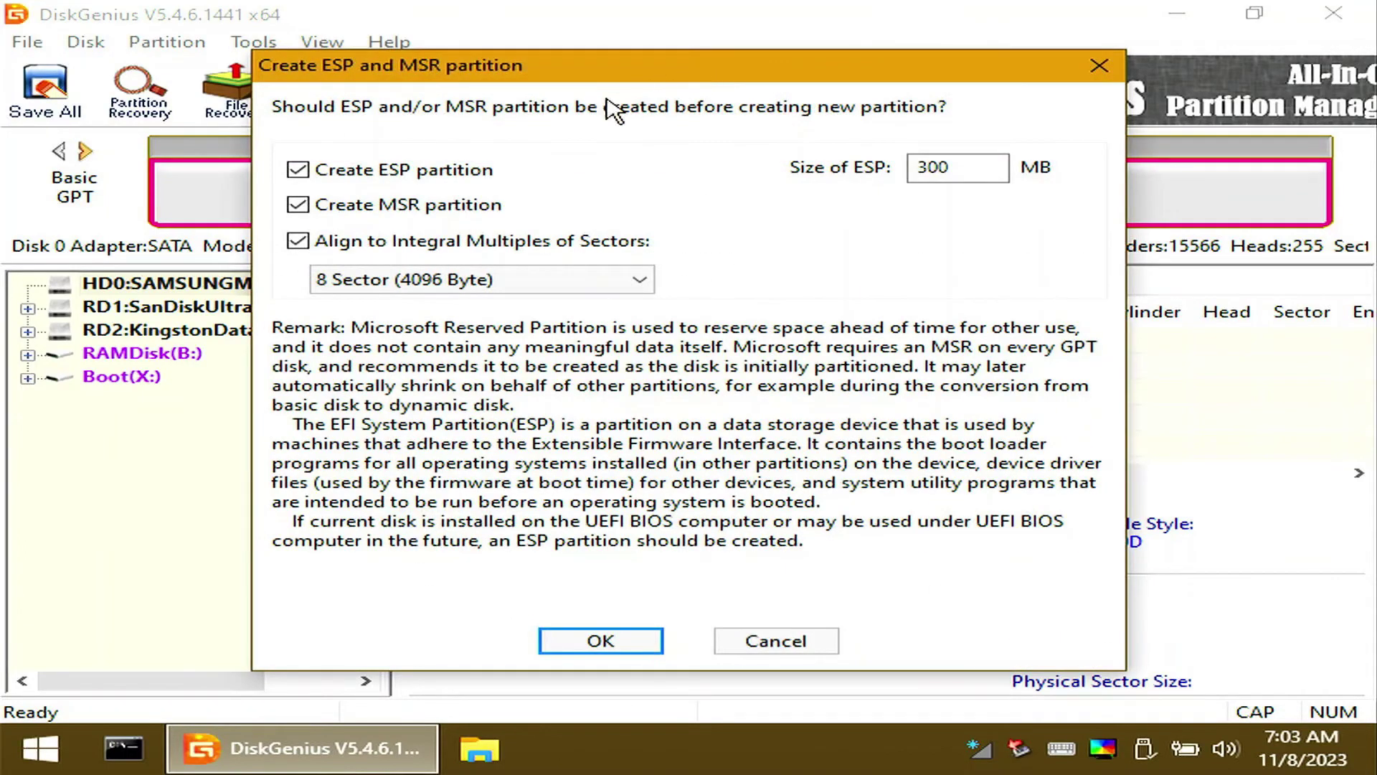
left_click(381, 207)
left_click(631, 639)
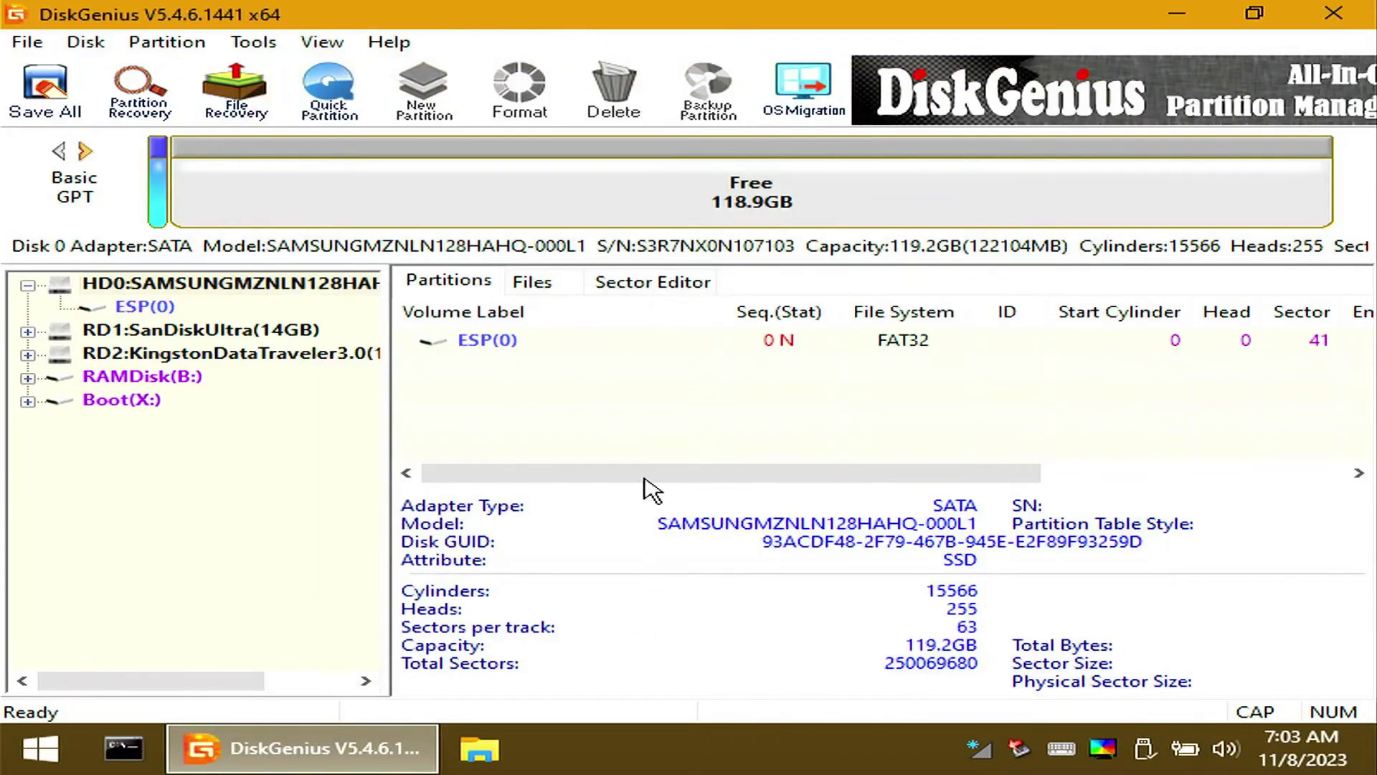
Create a 119GB NTFS partition from the remaining free space.
right_click(548, 206)
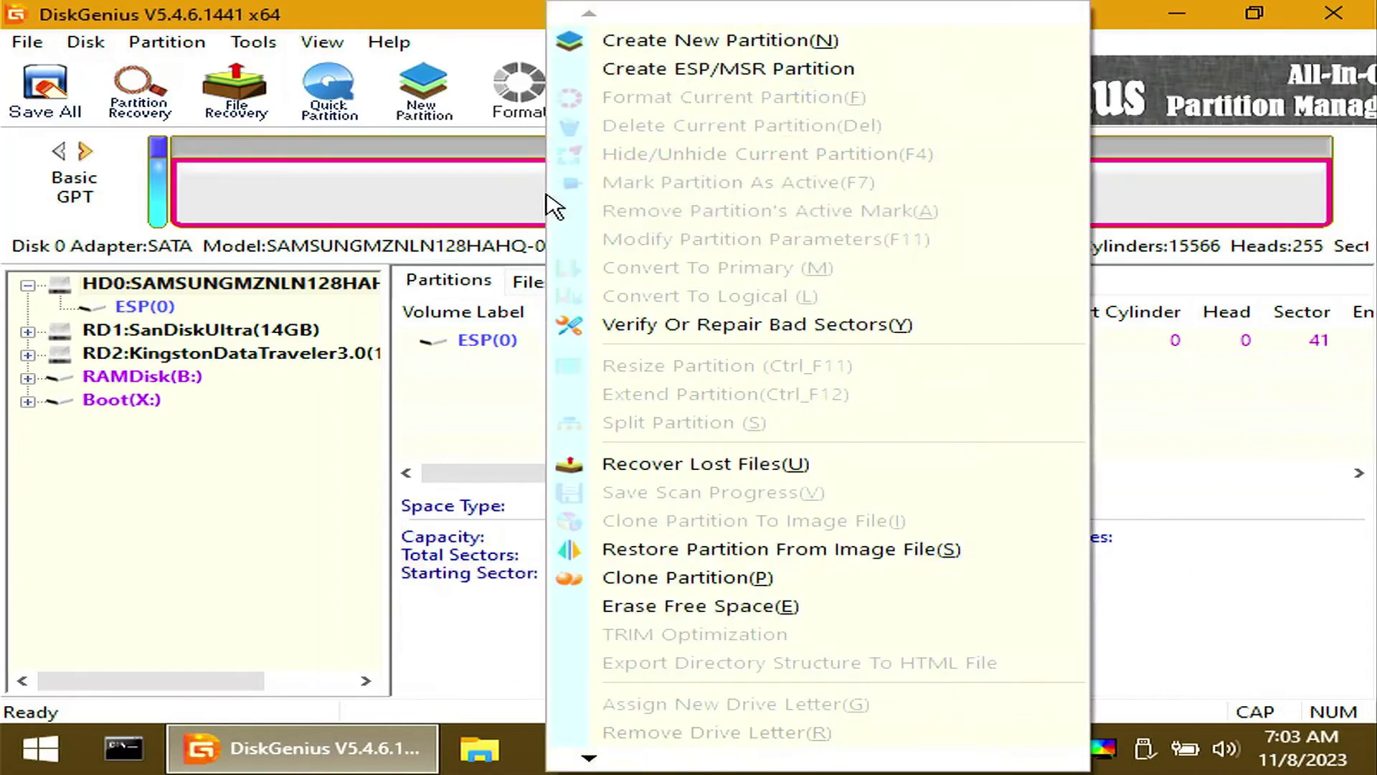
left_click(703, 42)
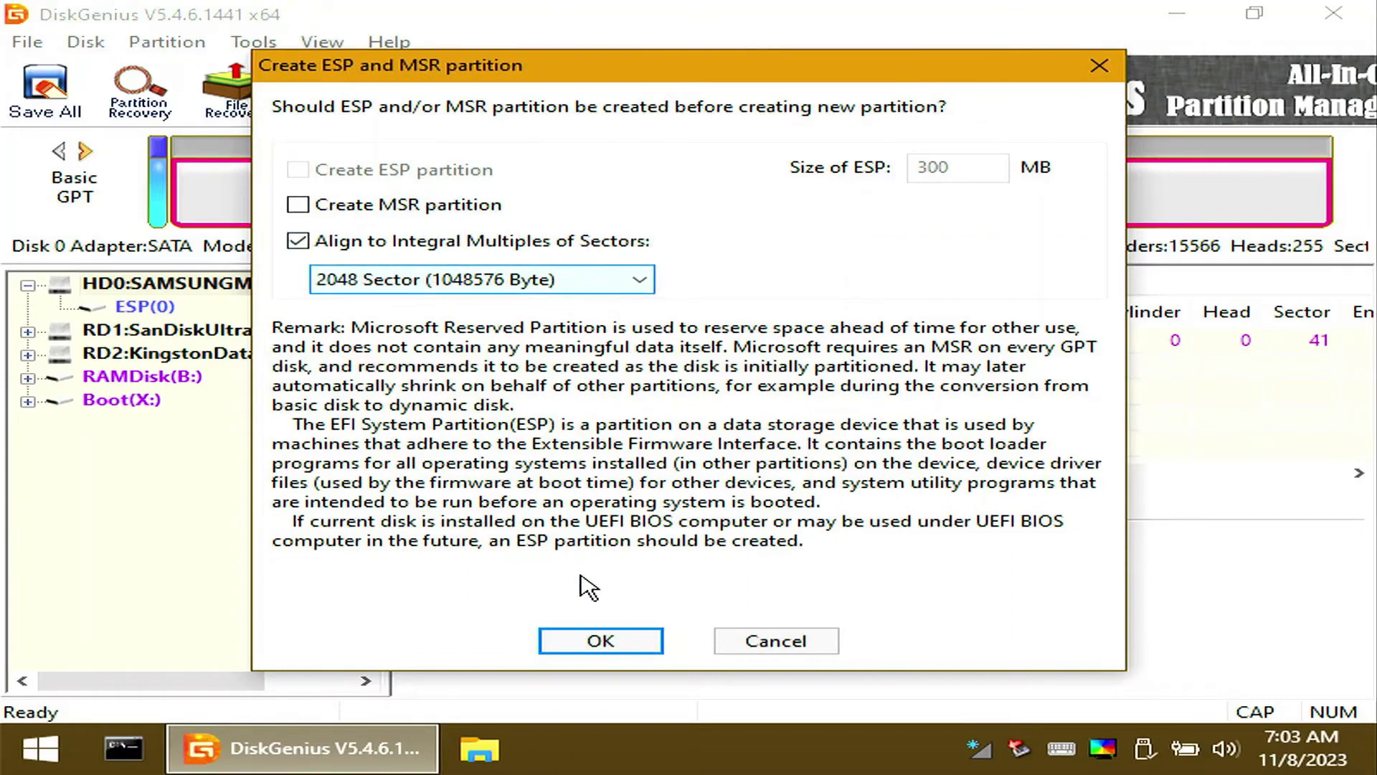
left_click(600, 640)
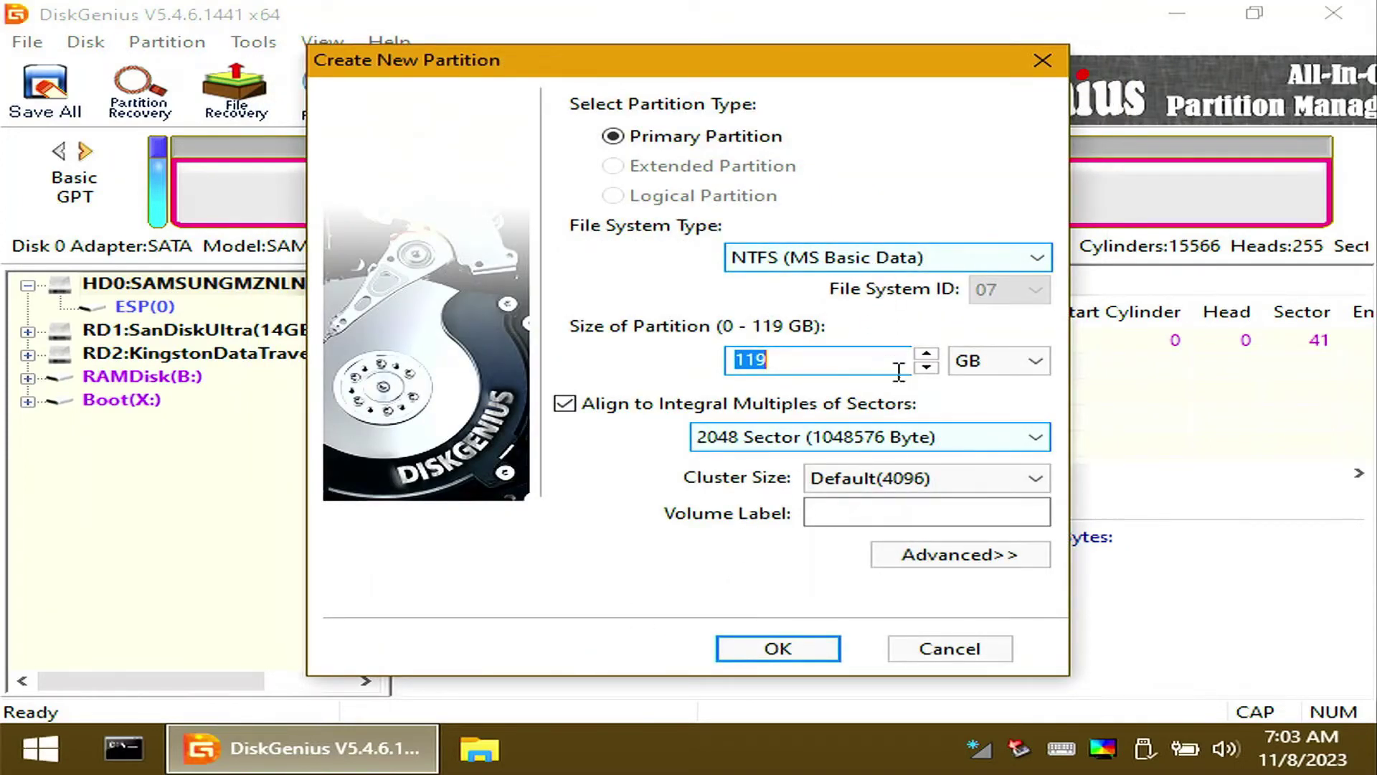
left_click(790, 659)
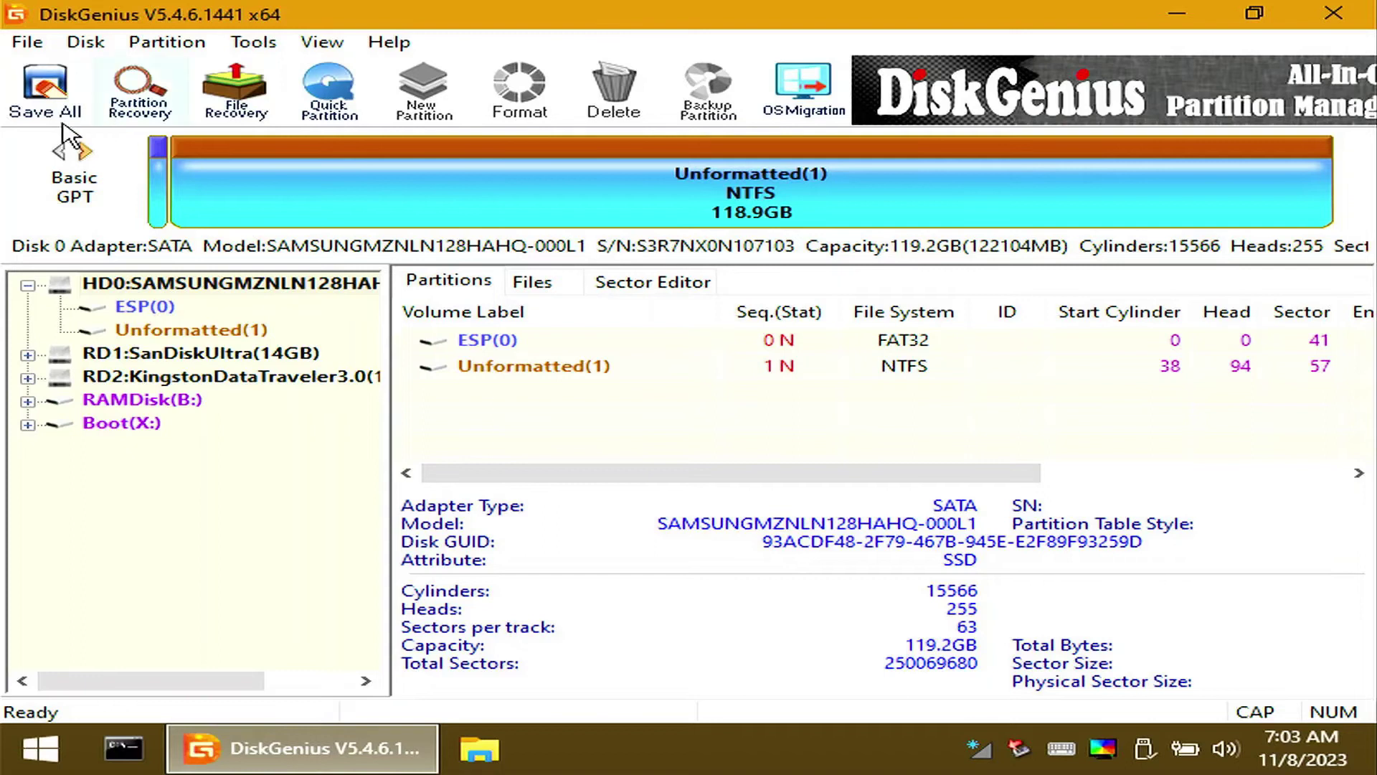
Save all partition changes to disk and format the new partitions.
left_click(50, 110)
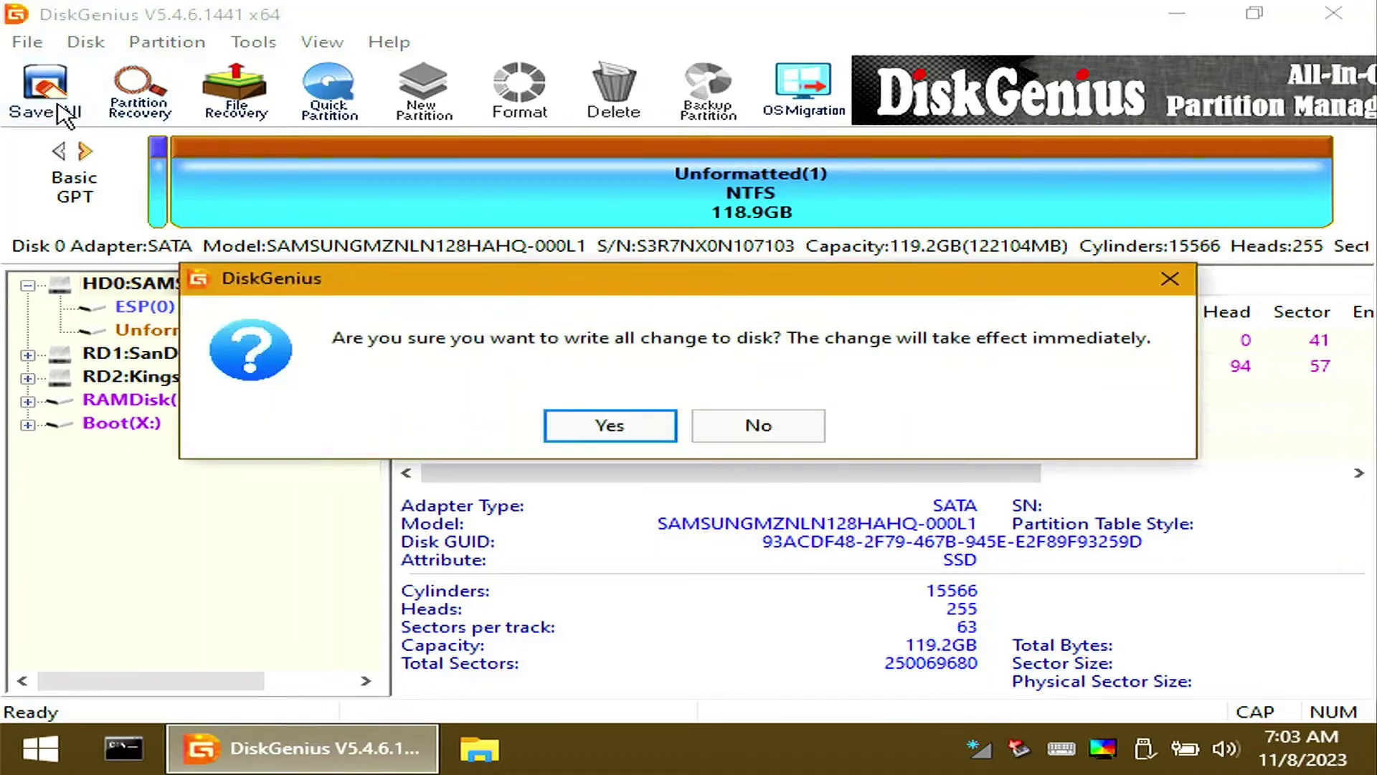
left_click(611, 427)
left_click(610, 430)
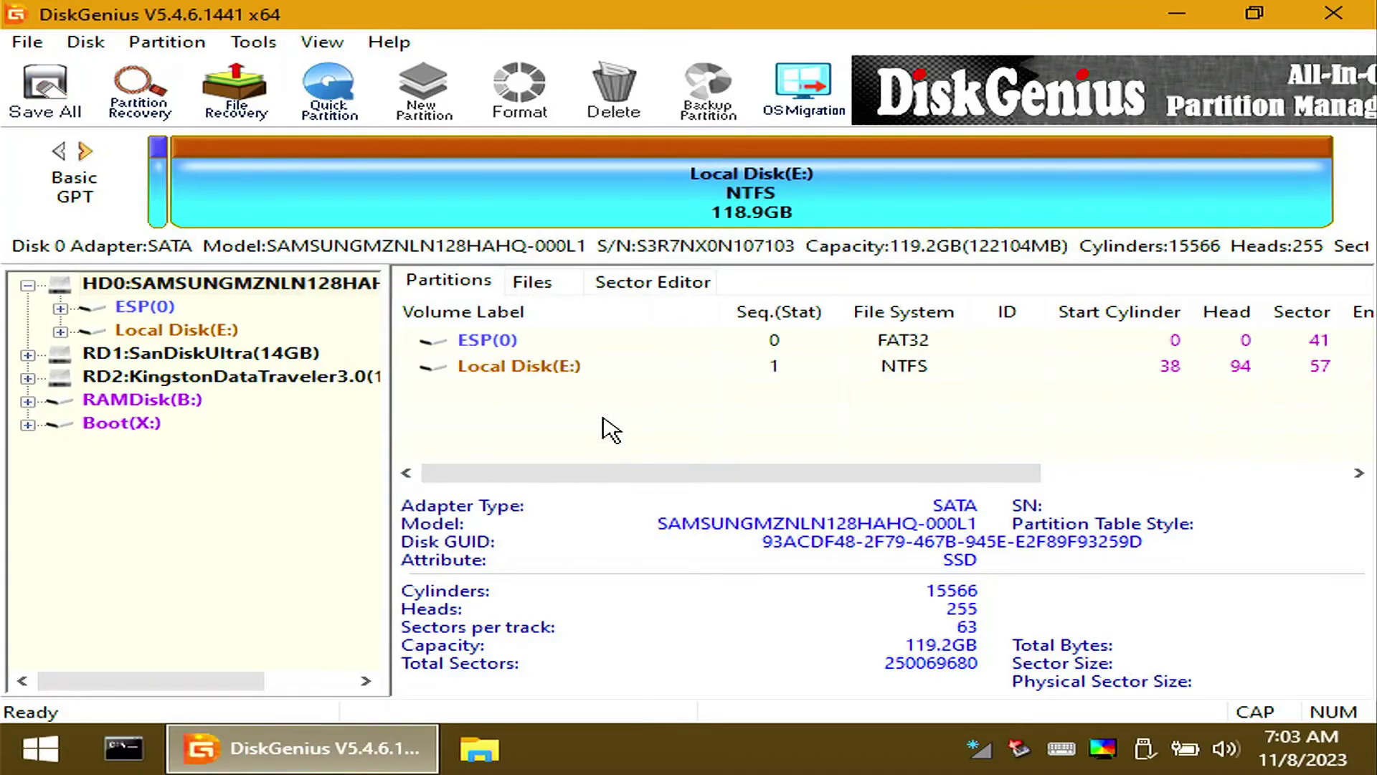
left_click(482, 342)
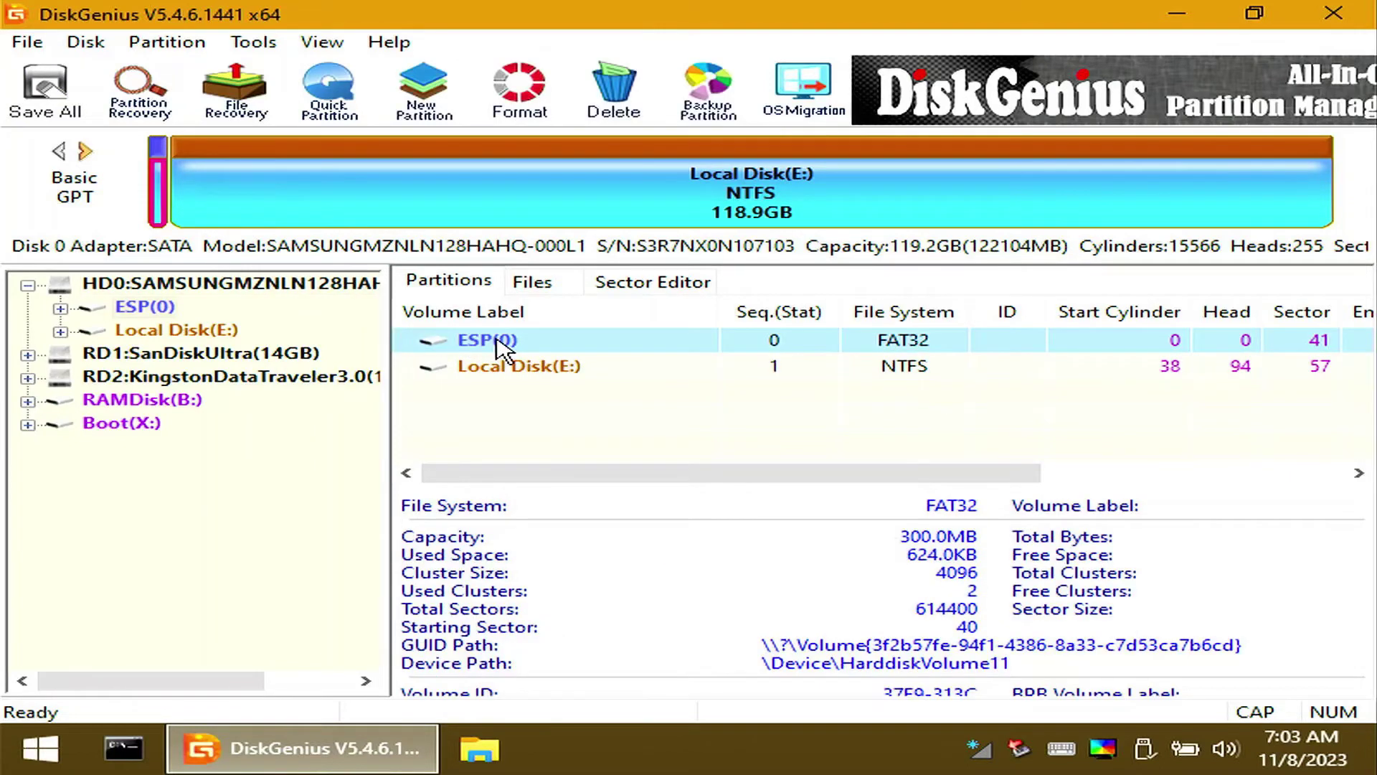
Copy the EFI folder from Ventoy (D:) to the root of the ESP(0) partition in DiskGenius.
left_click(535, 283)
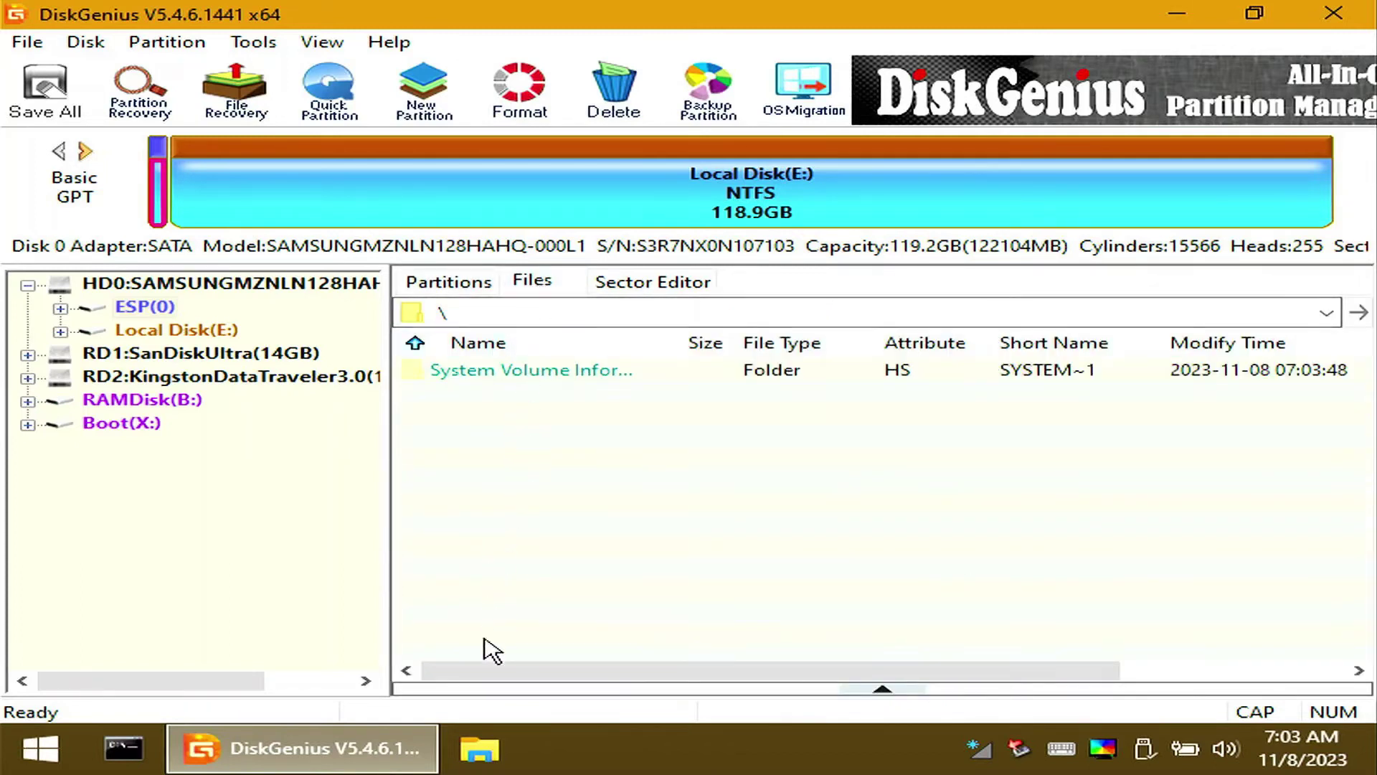
left_click(502, 757)
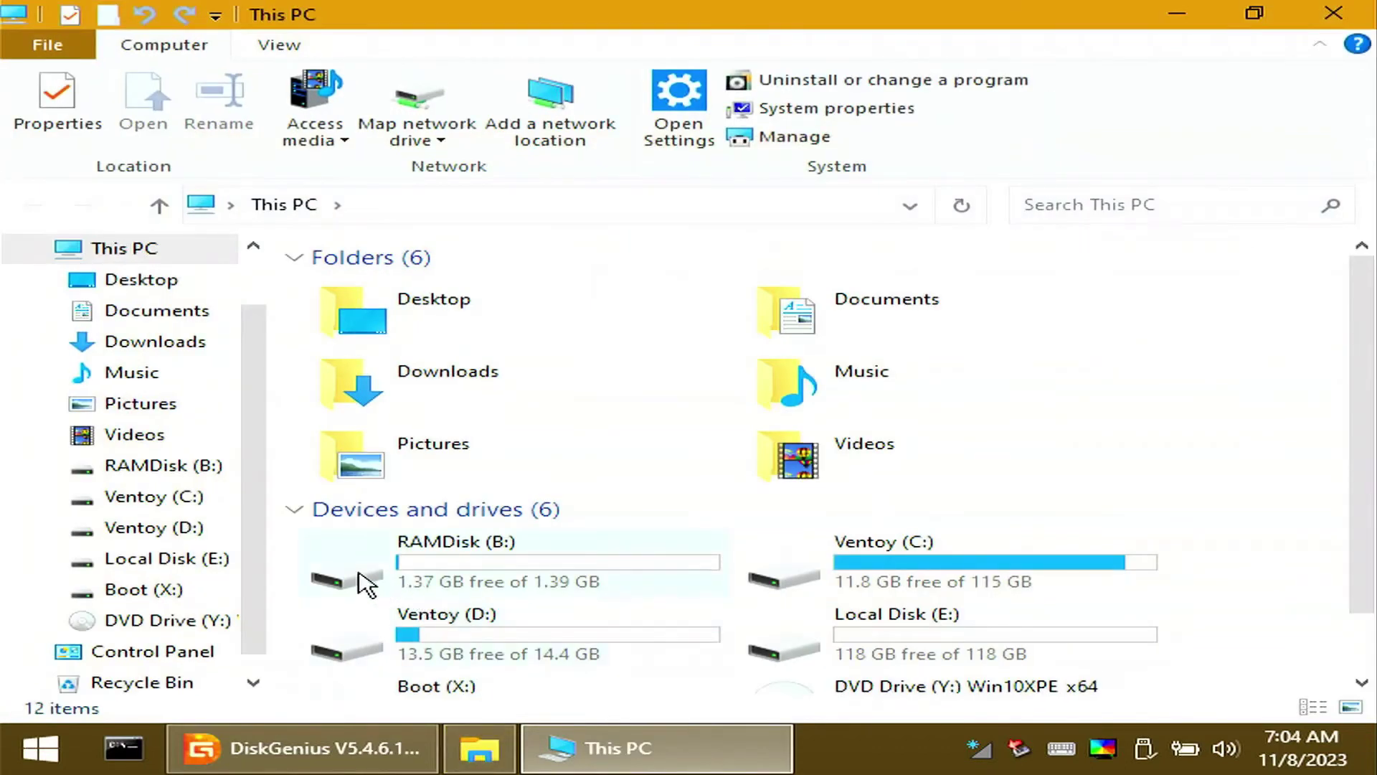
left_click(187, 528)
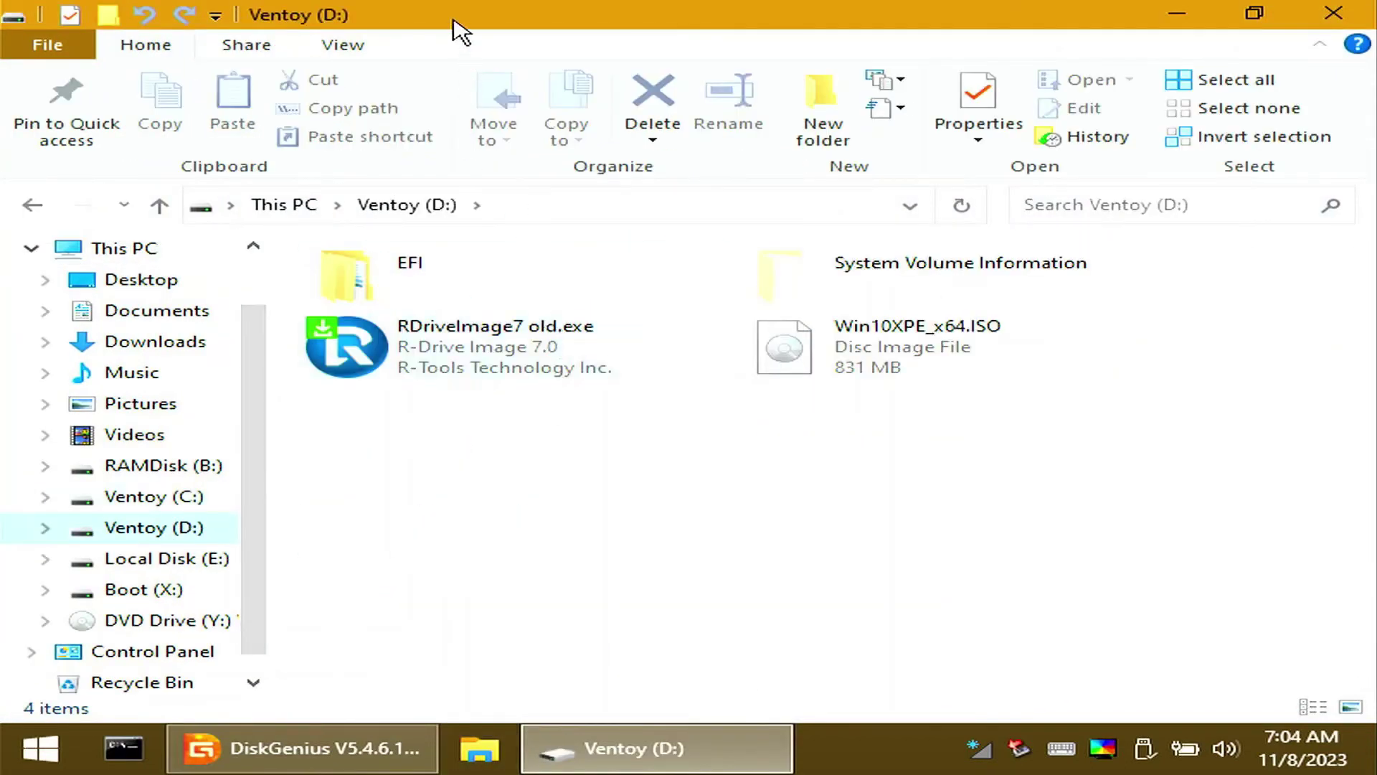
left_click_drag(765, 15, 1165, 175)
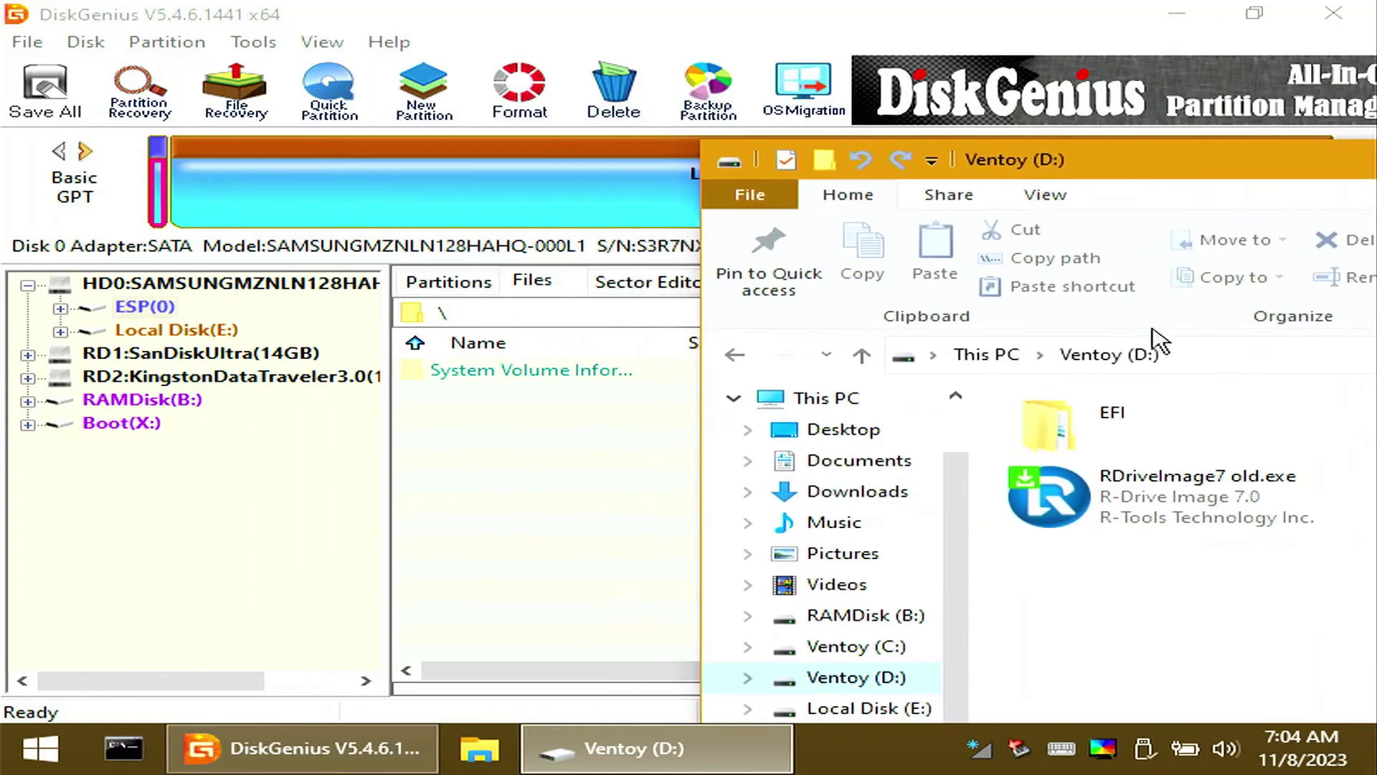
left_click_drag(1039, 421, 508, 497)
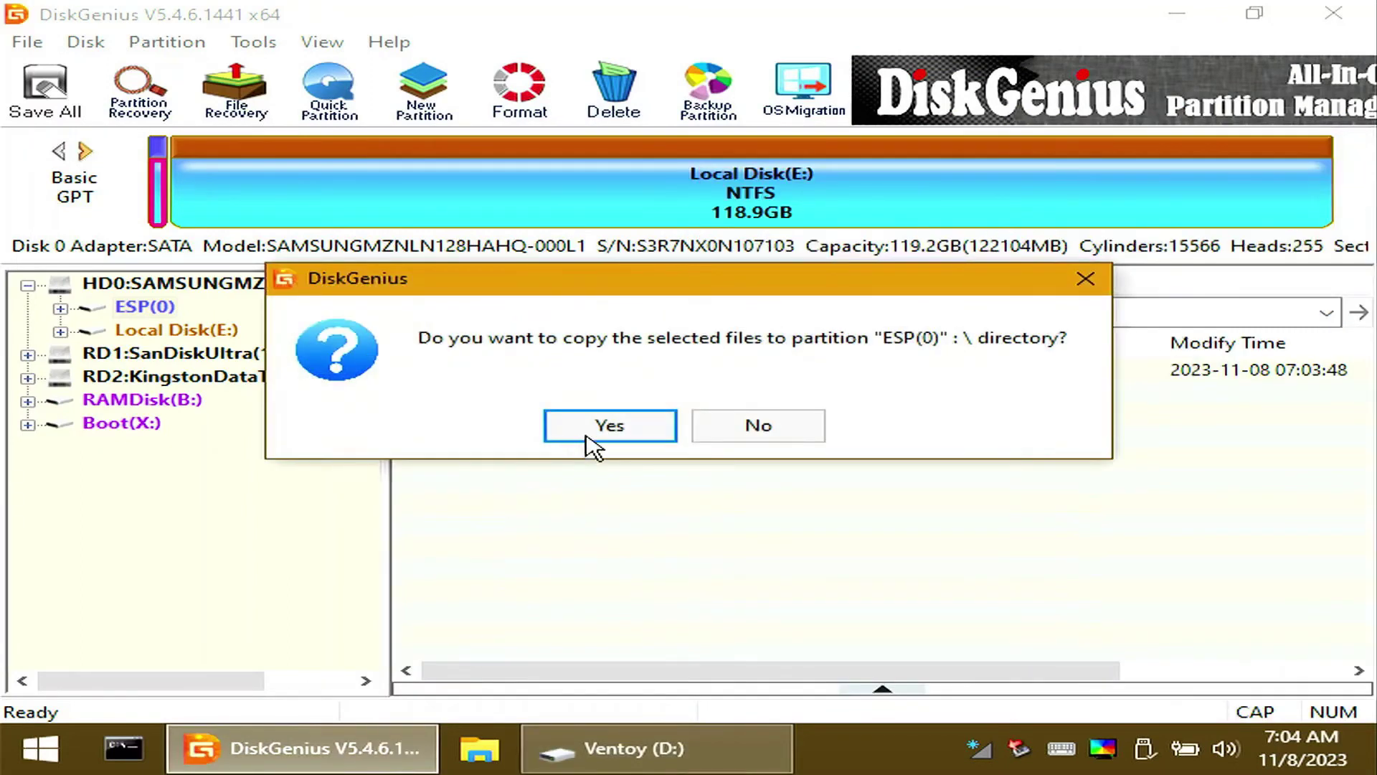
left_click(608, 426)
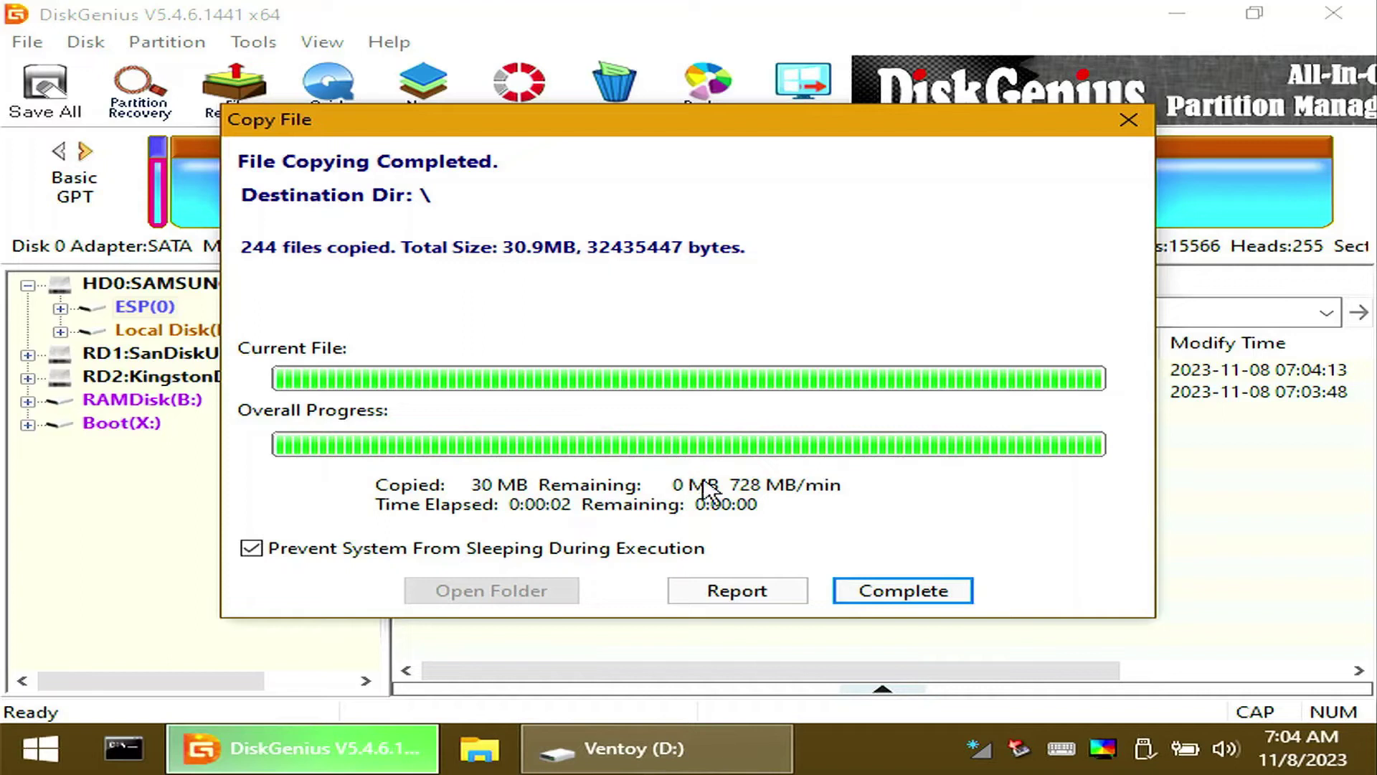
left_click(940, 597)
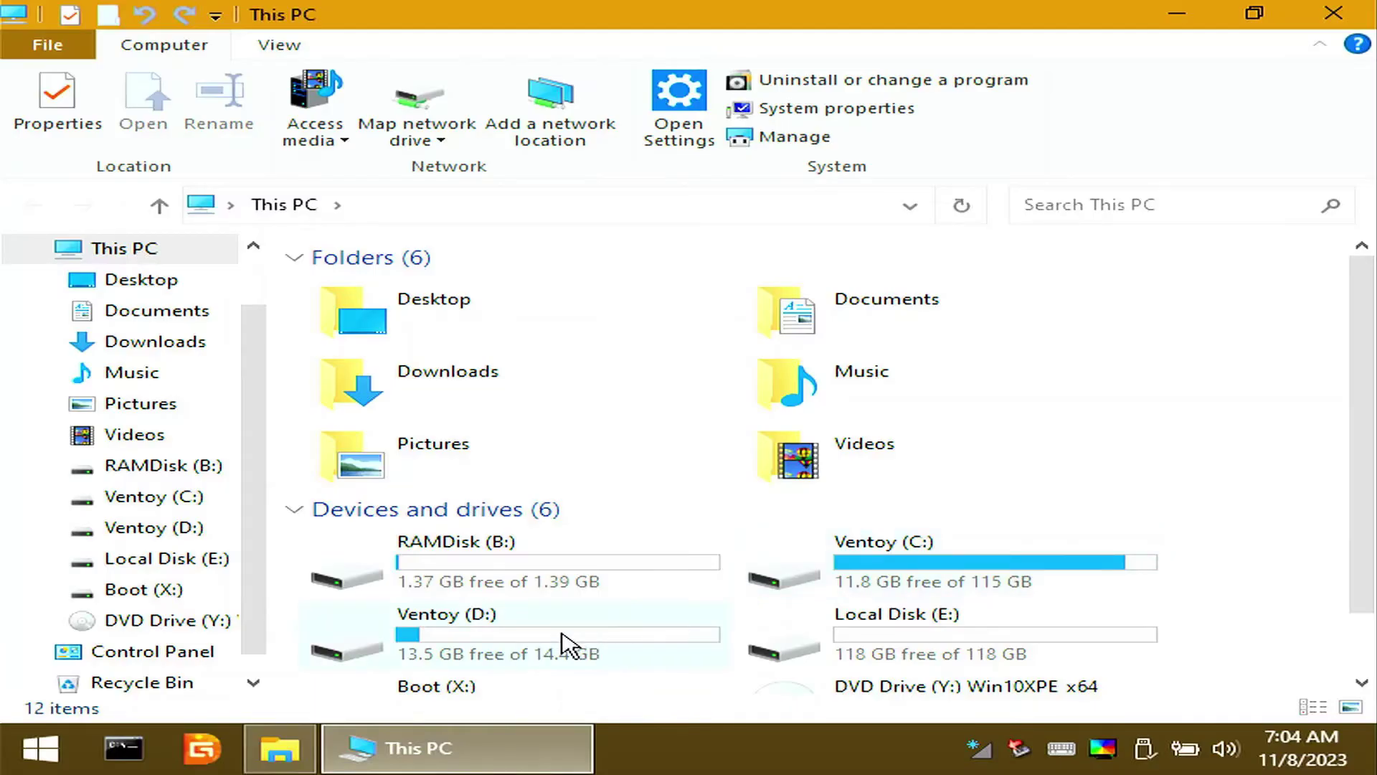
Launch the RDriveImage7 old.exe installer from the Ventoy (D:) drive.
double_click(569, 644)
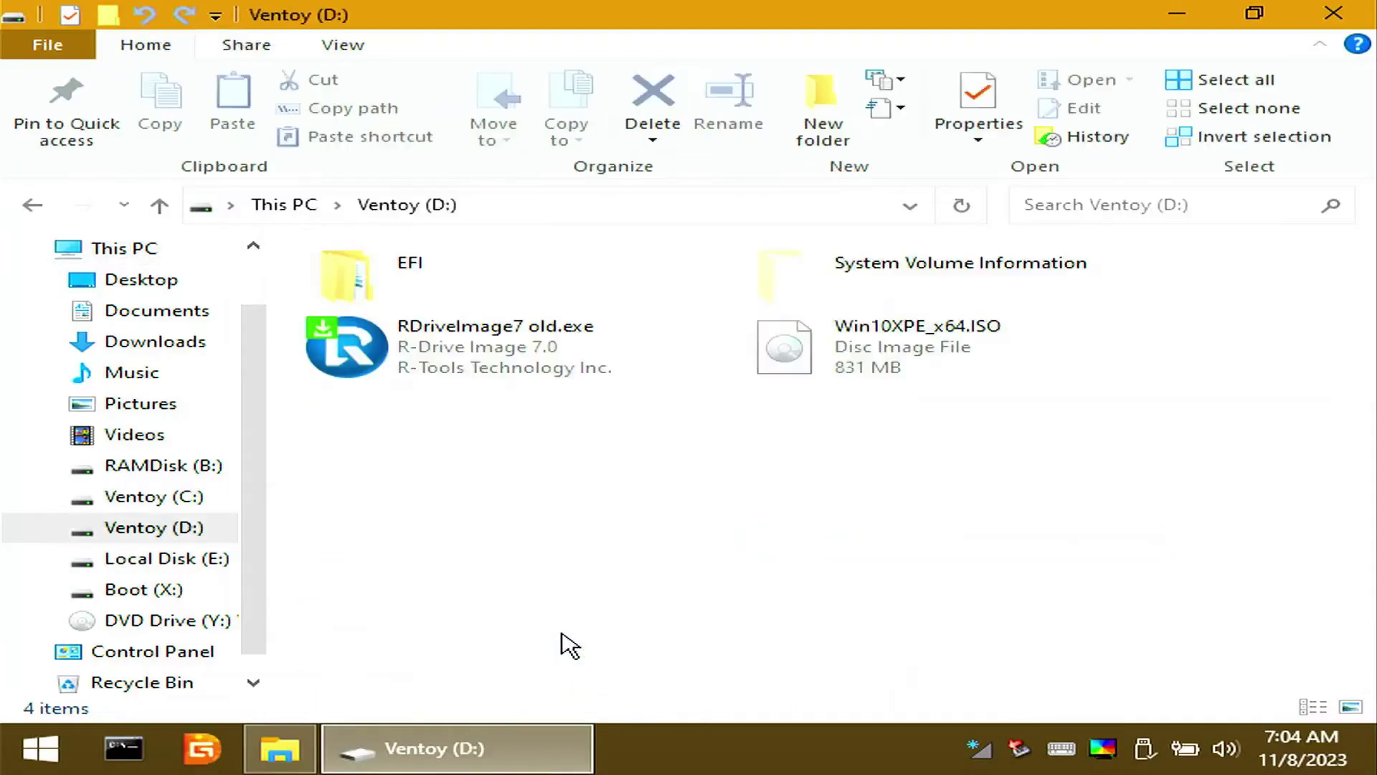
double_click(475, 373)
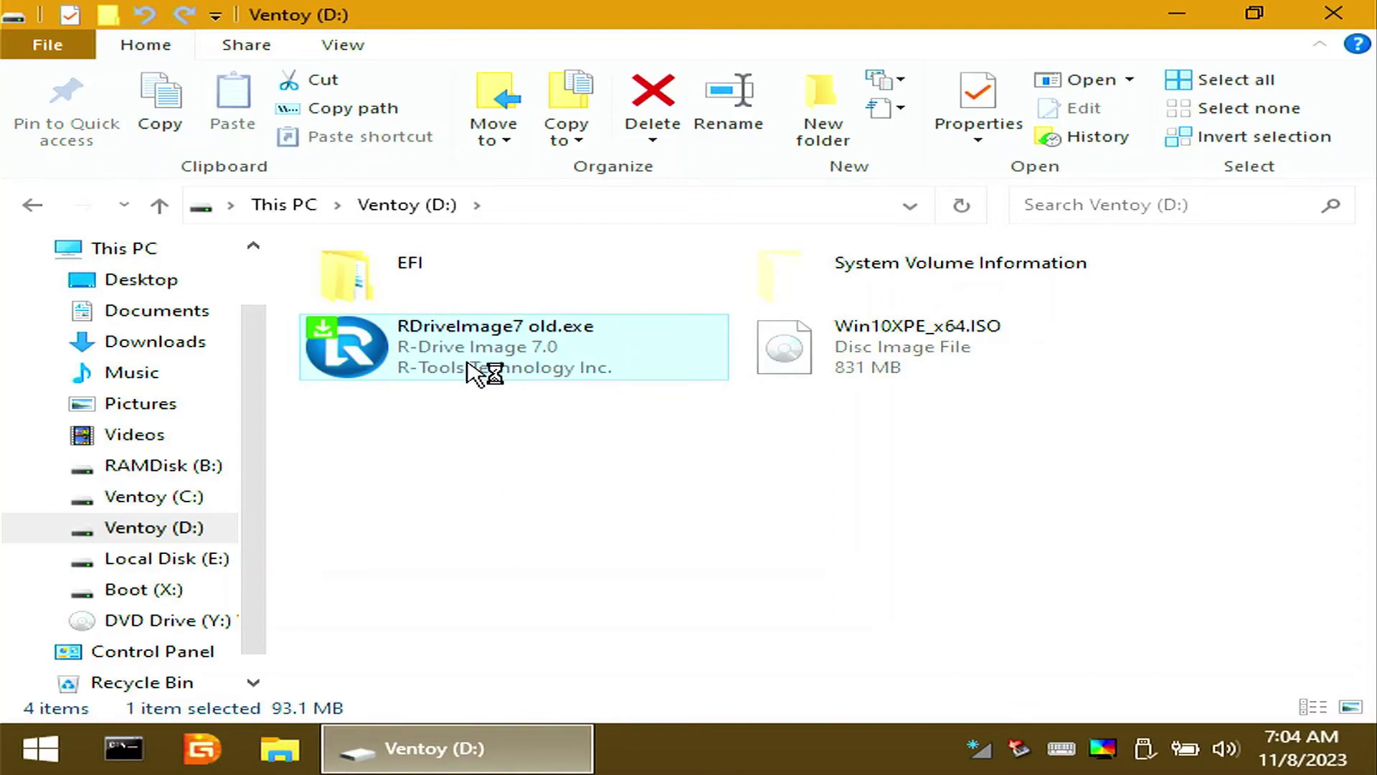
left_click(1331, 17)
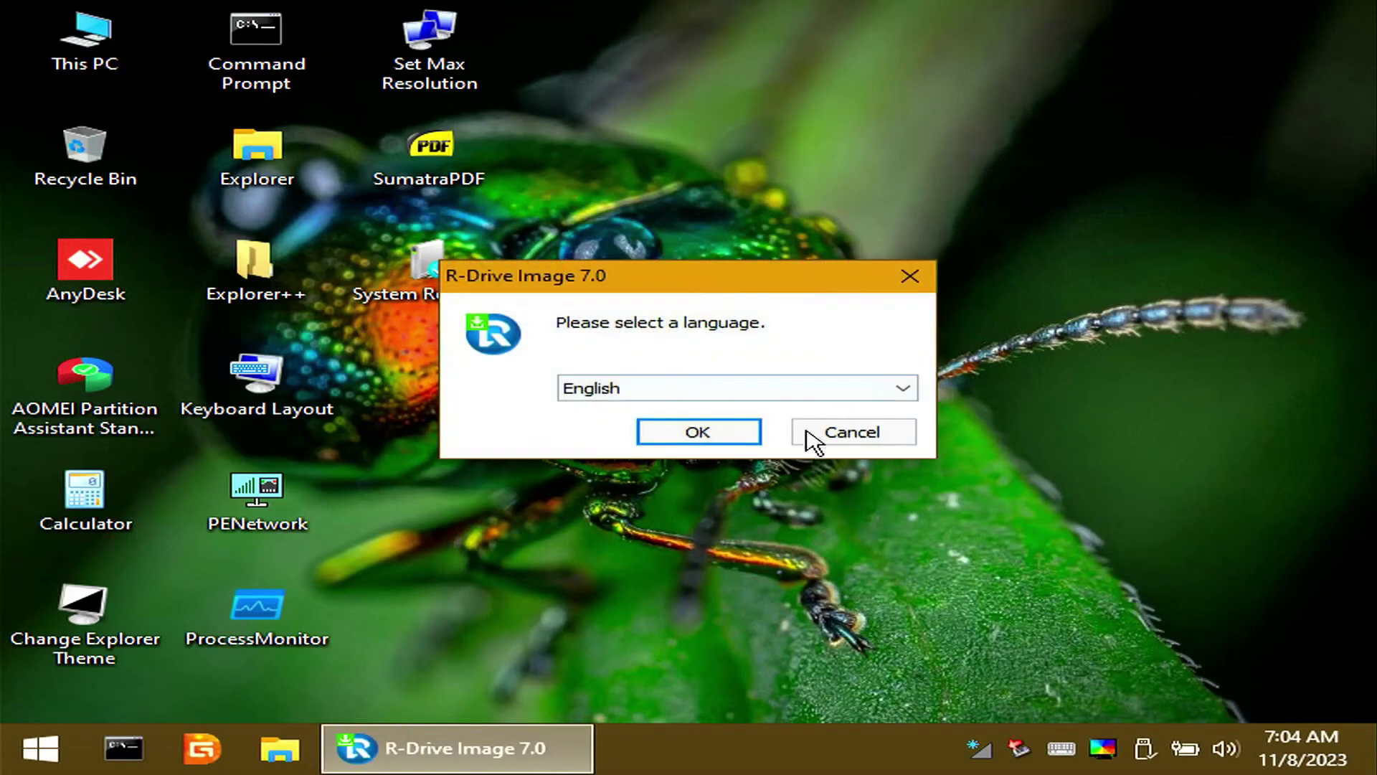
Install R-Drive Image 7.0 in English to the default folder, accepting the license, and launch it.
left_click(719, 436)
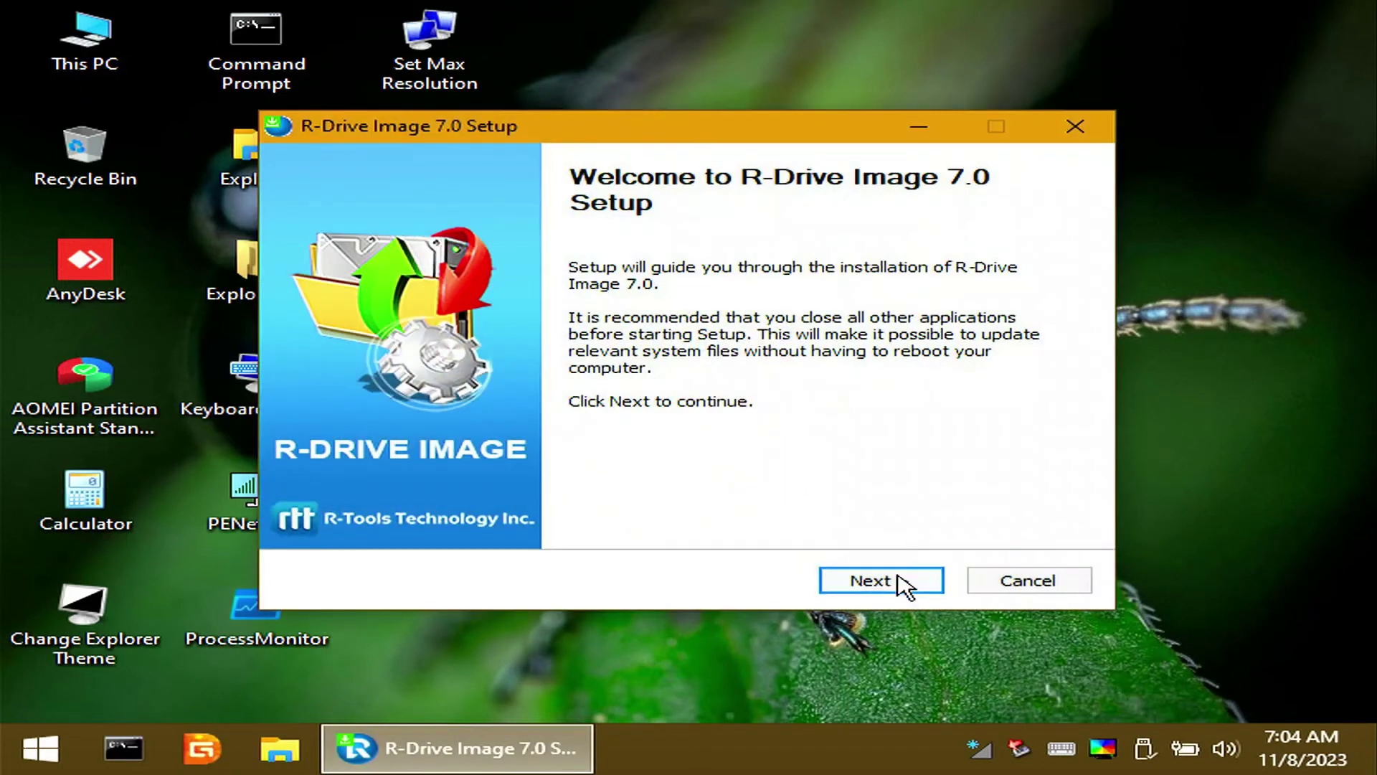
left_click(881, 580)
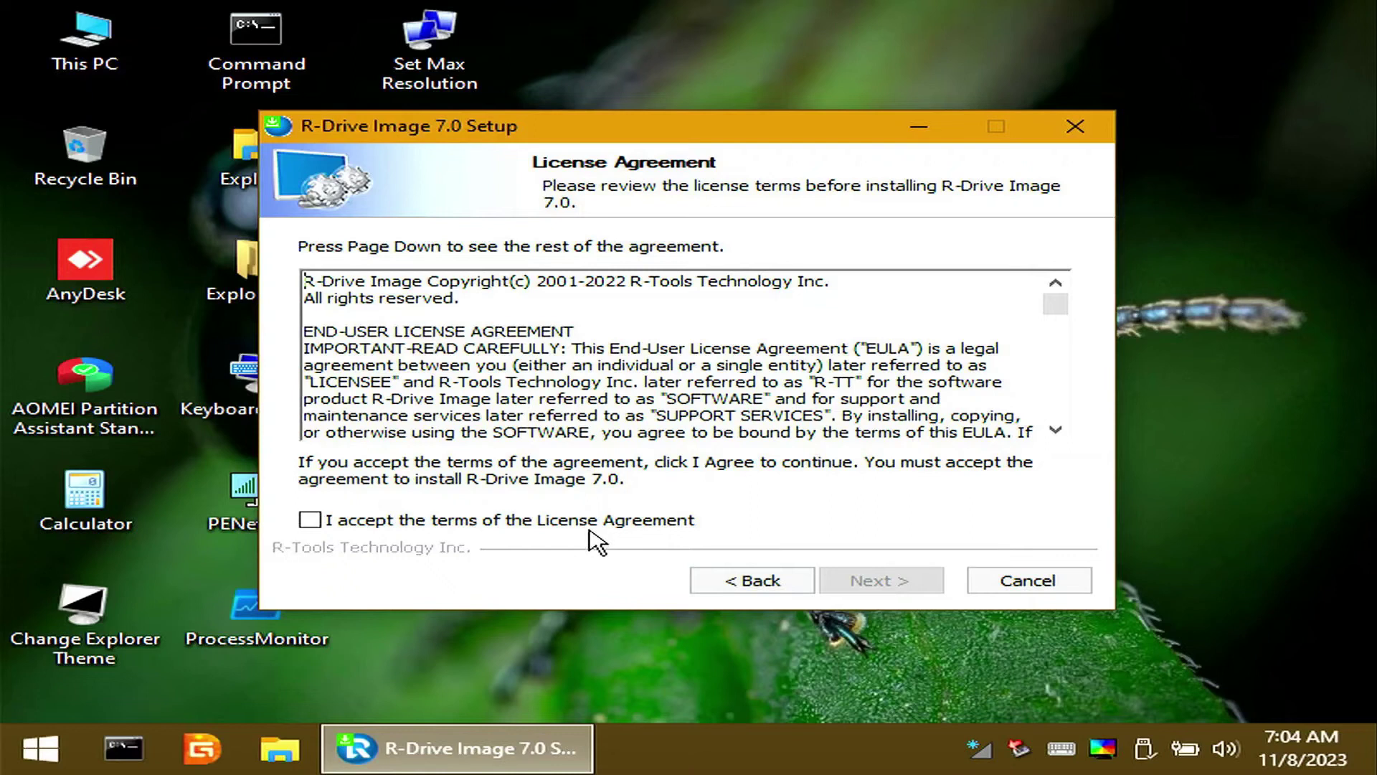
left_click(654, 522)
left_click(864, 581)
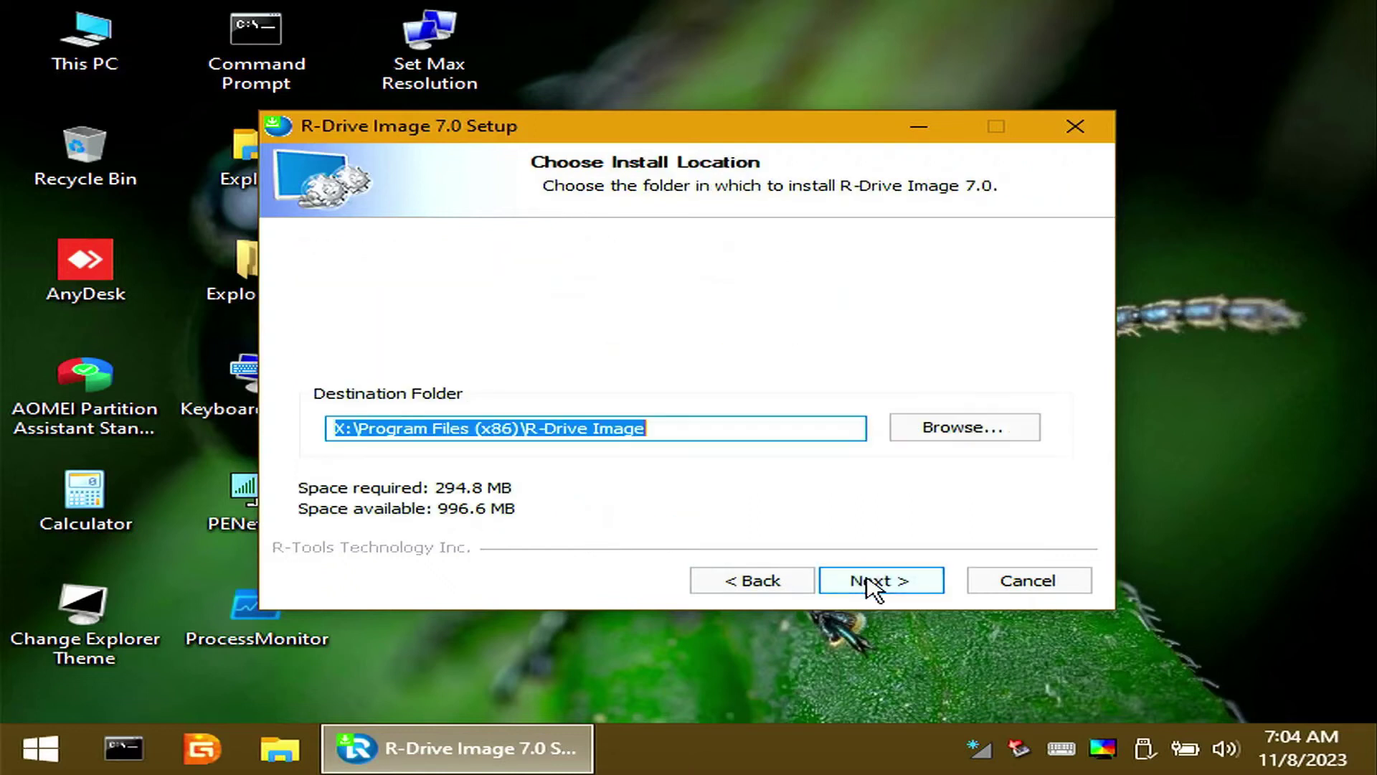
left_click(871, 583)
left_click(871, 582)
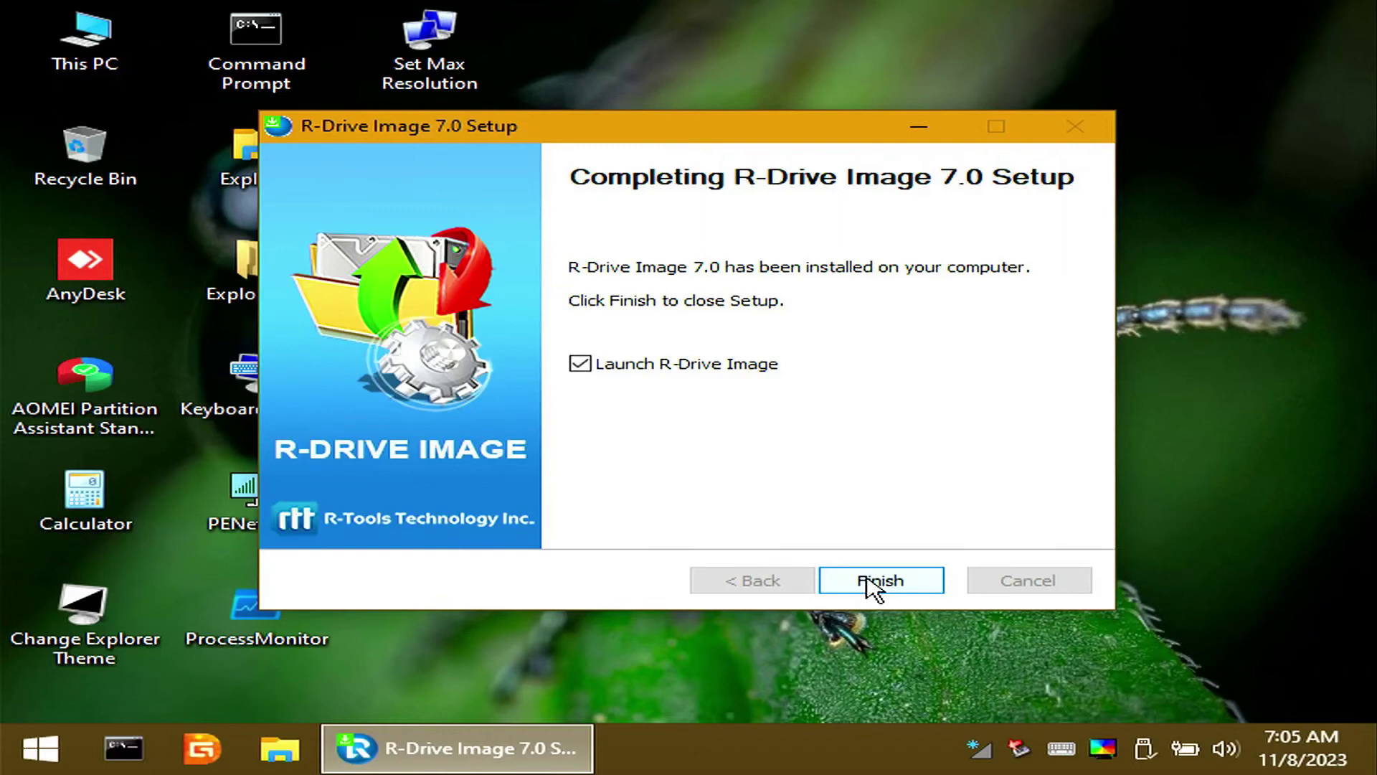
left_click(874, 589)
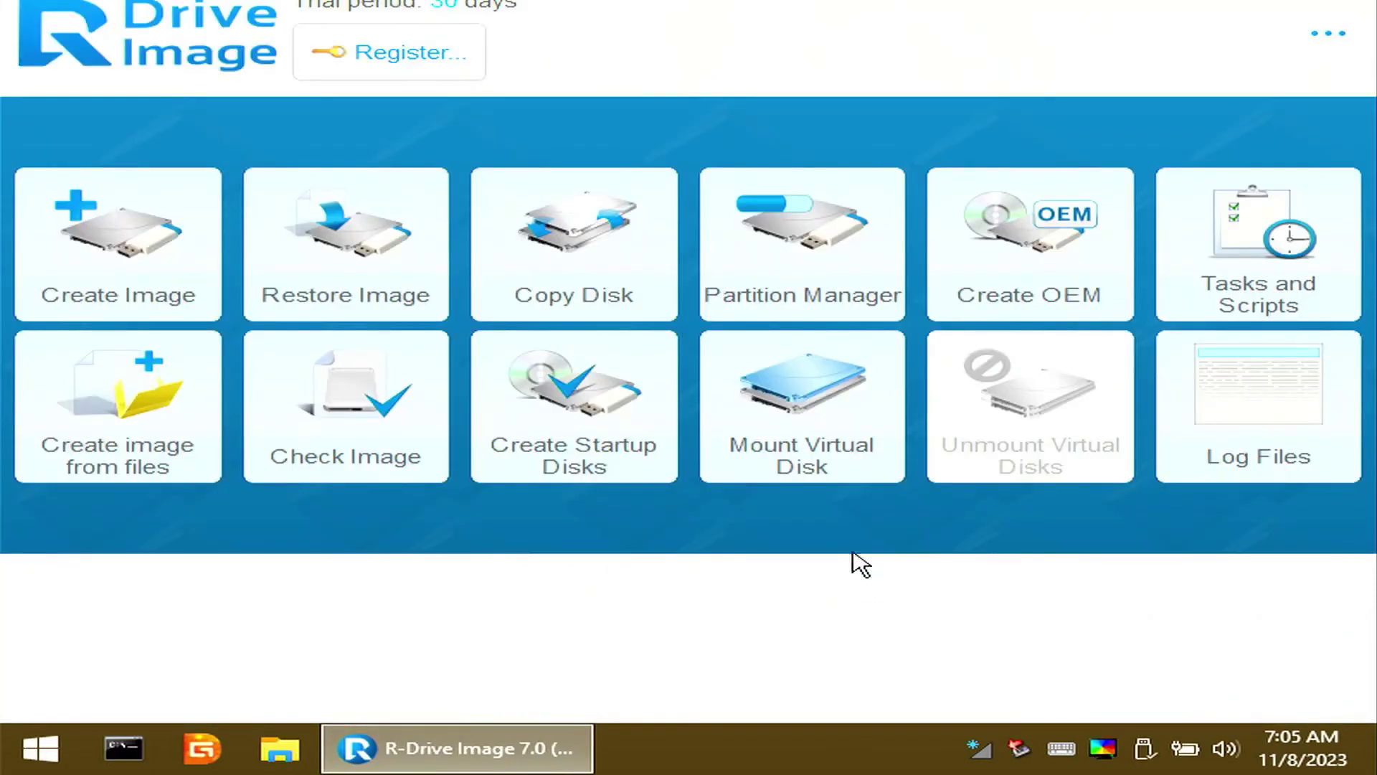
Start a restore from the MacOS Monterey .rdr image and enter the image password.
left_click(316, 247)
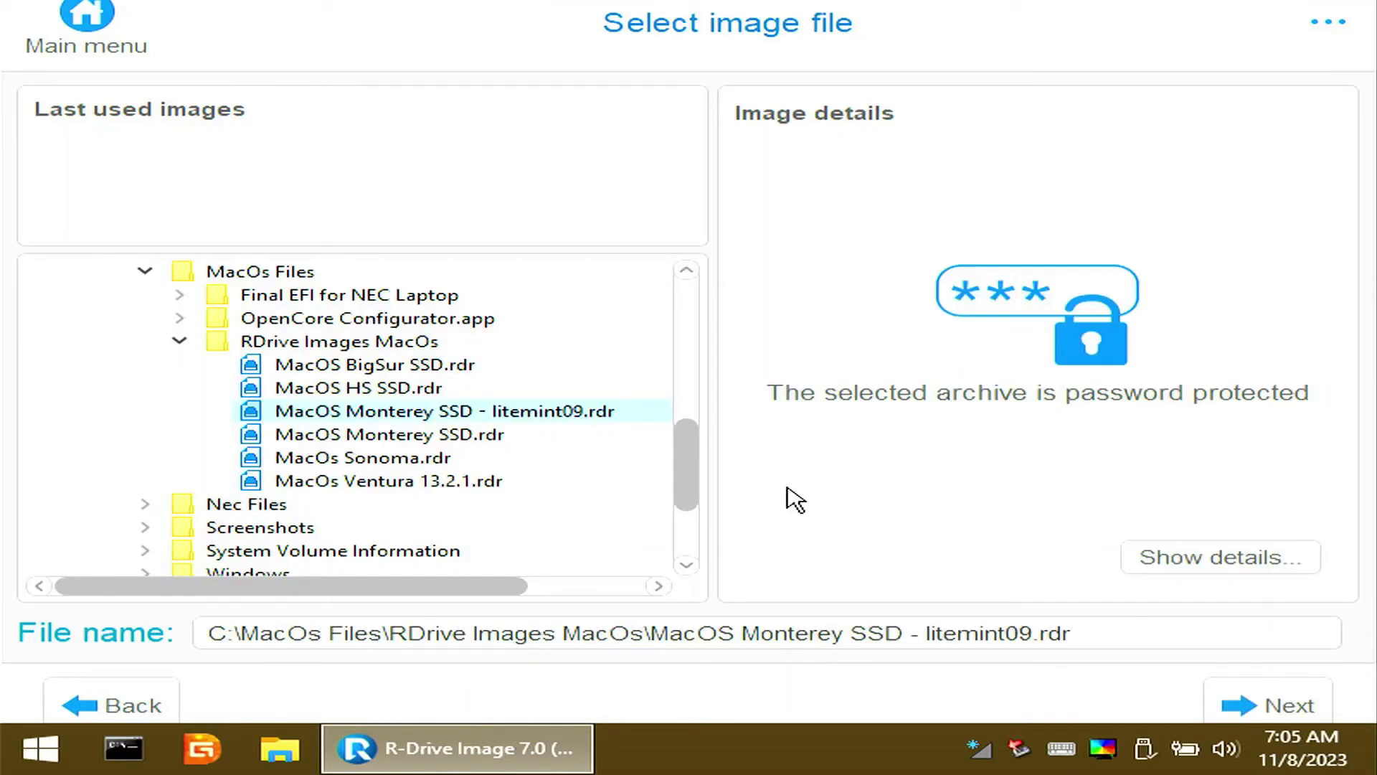
left_click(1289, 709)
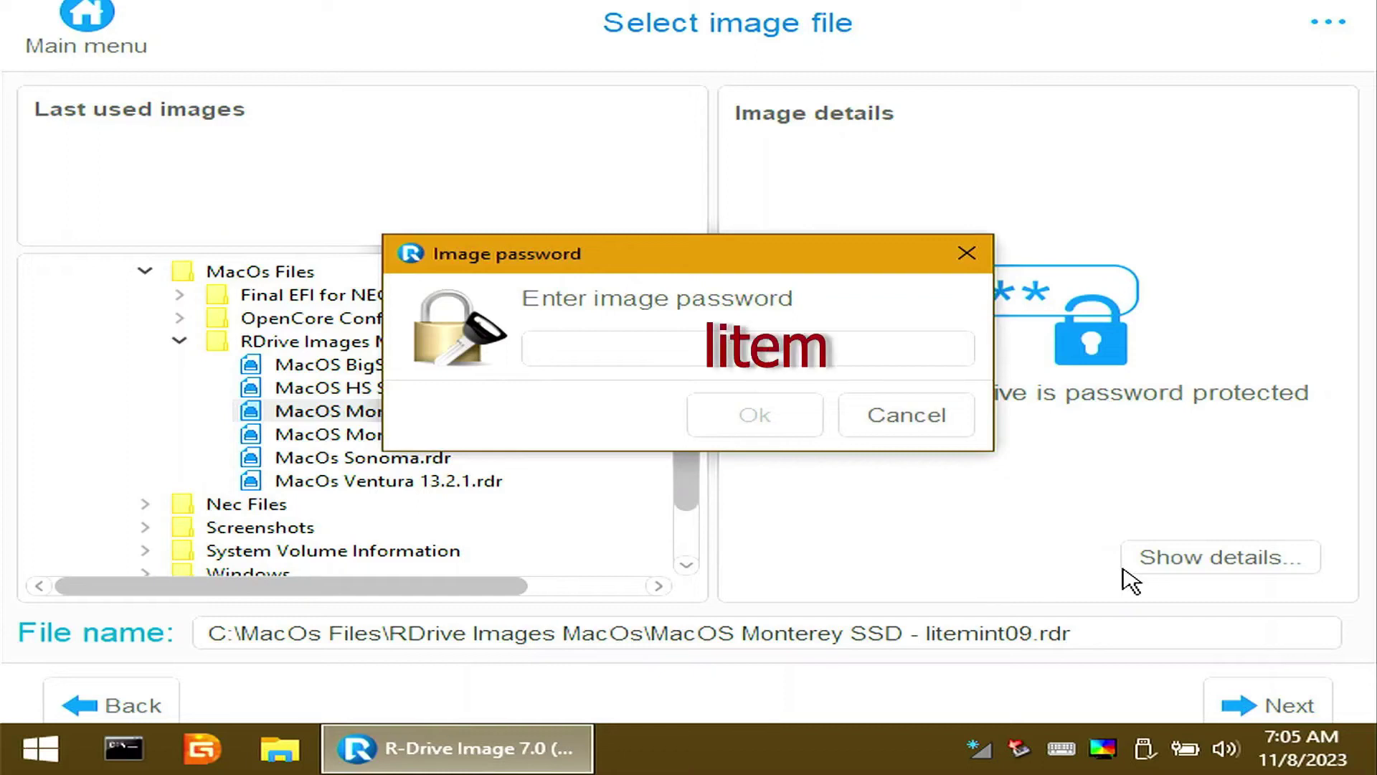
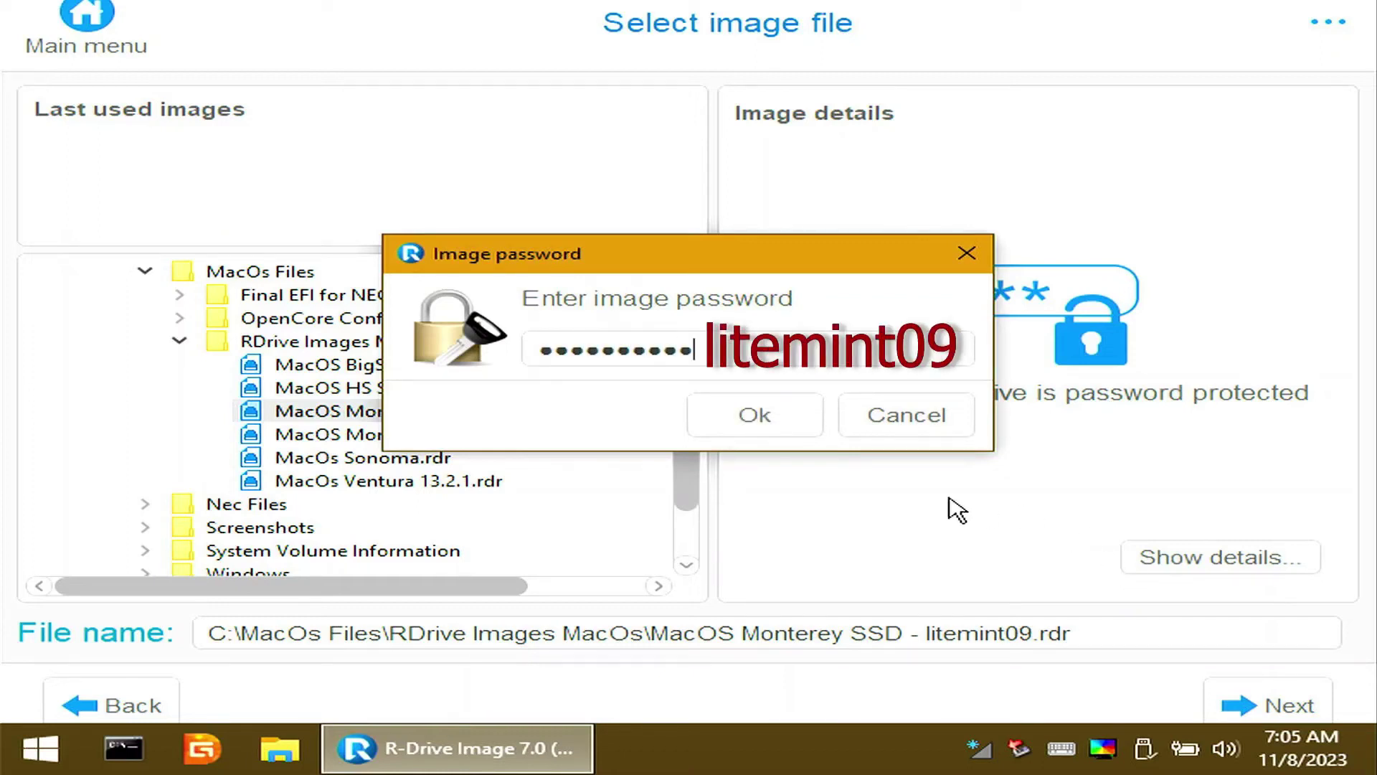
left_click(737, 431)
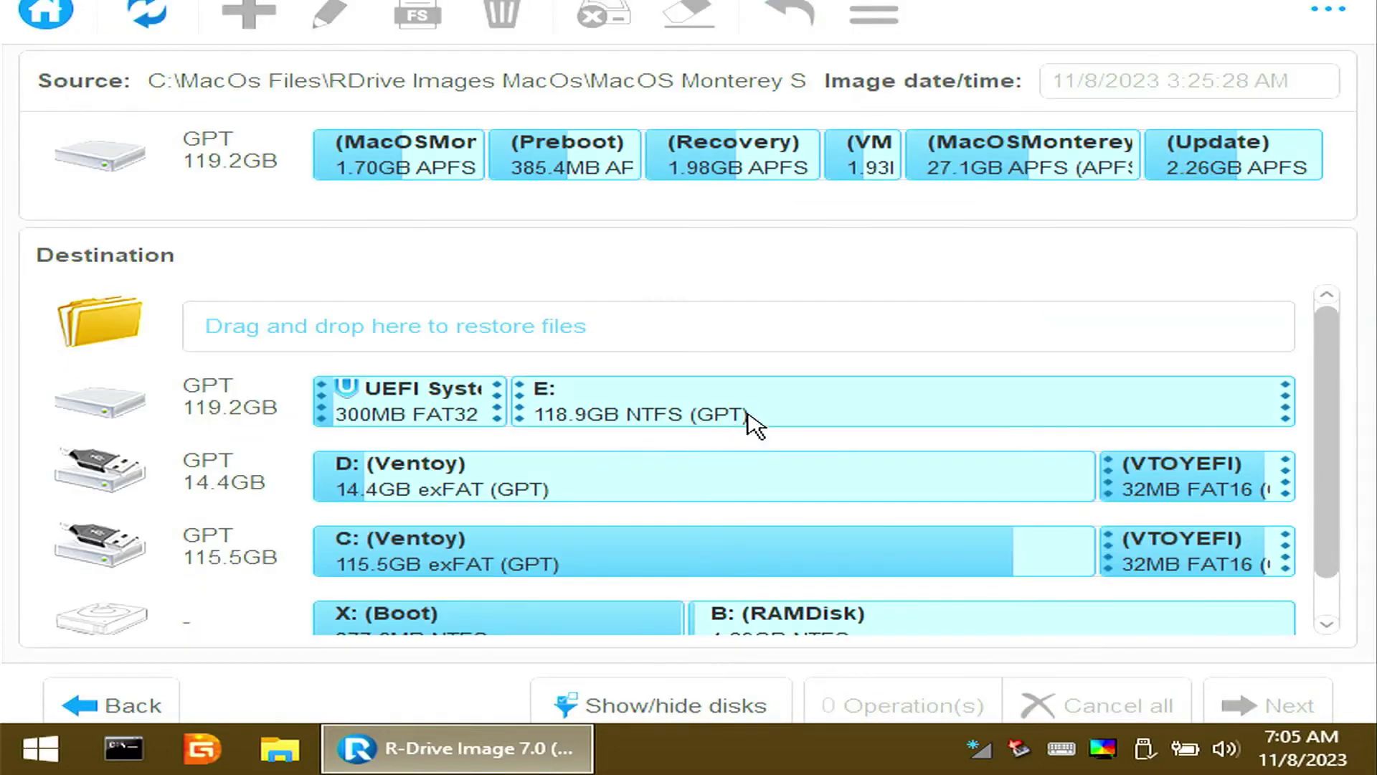
Map the Monterey image disk onto the 118.9GB E: partition and confirm erasing it.
left_click(703, 419)
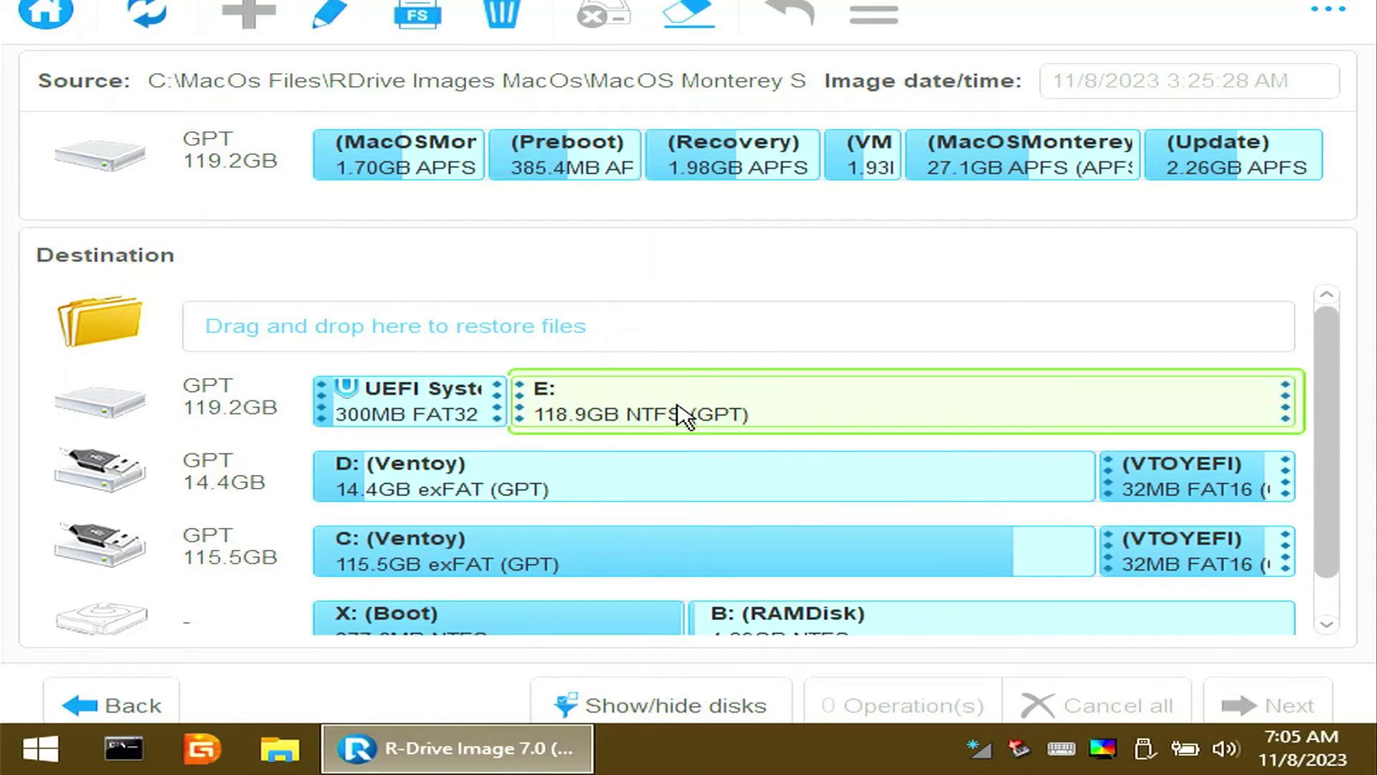
left_click_drag(439, 173, 715, 400)
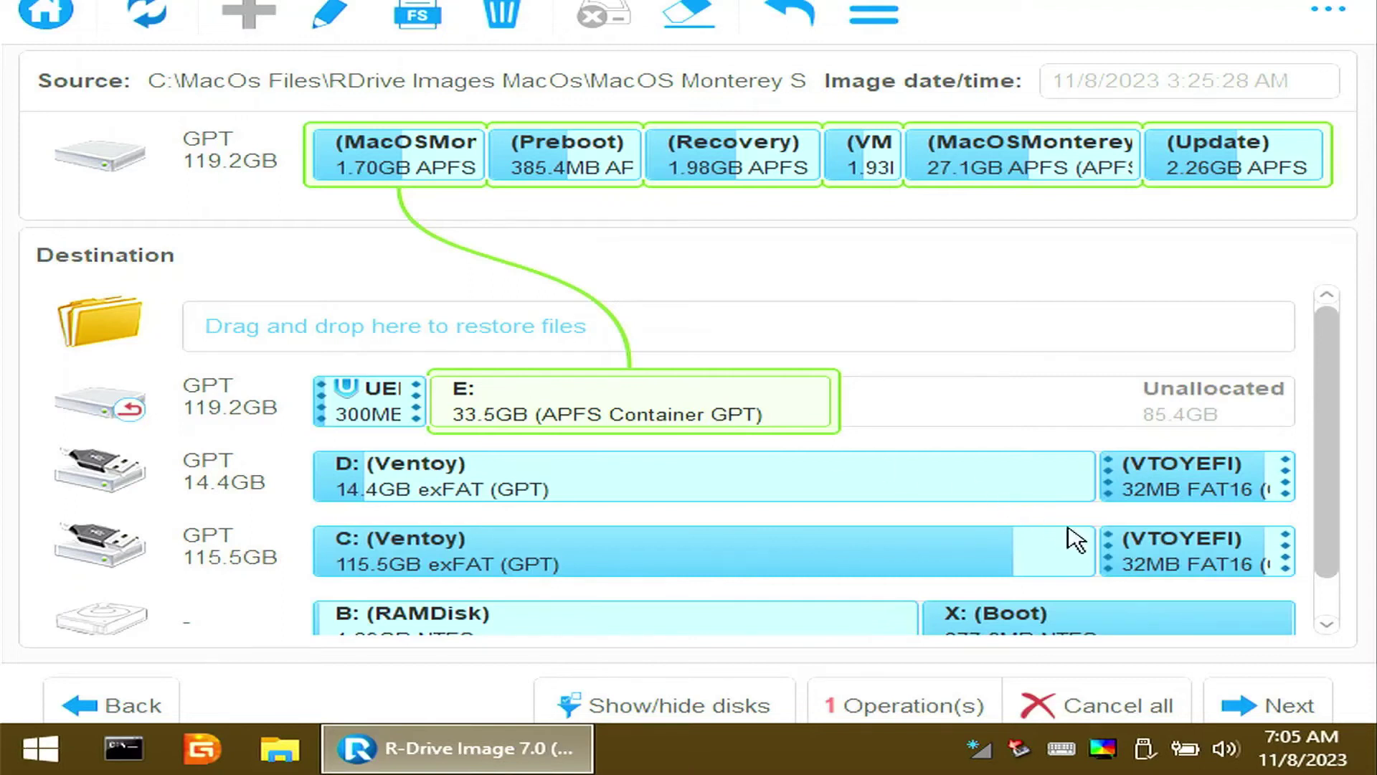
left_click(1260, 708)
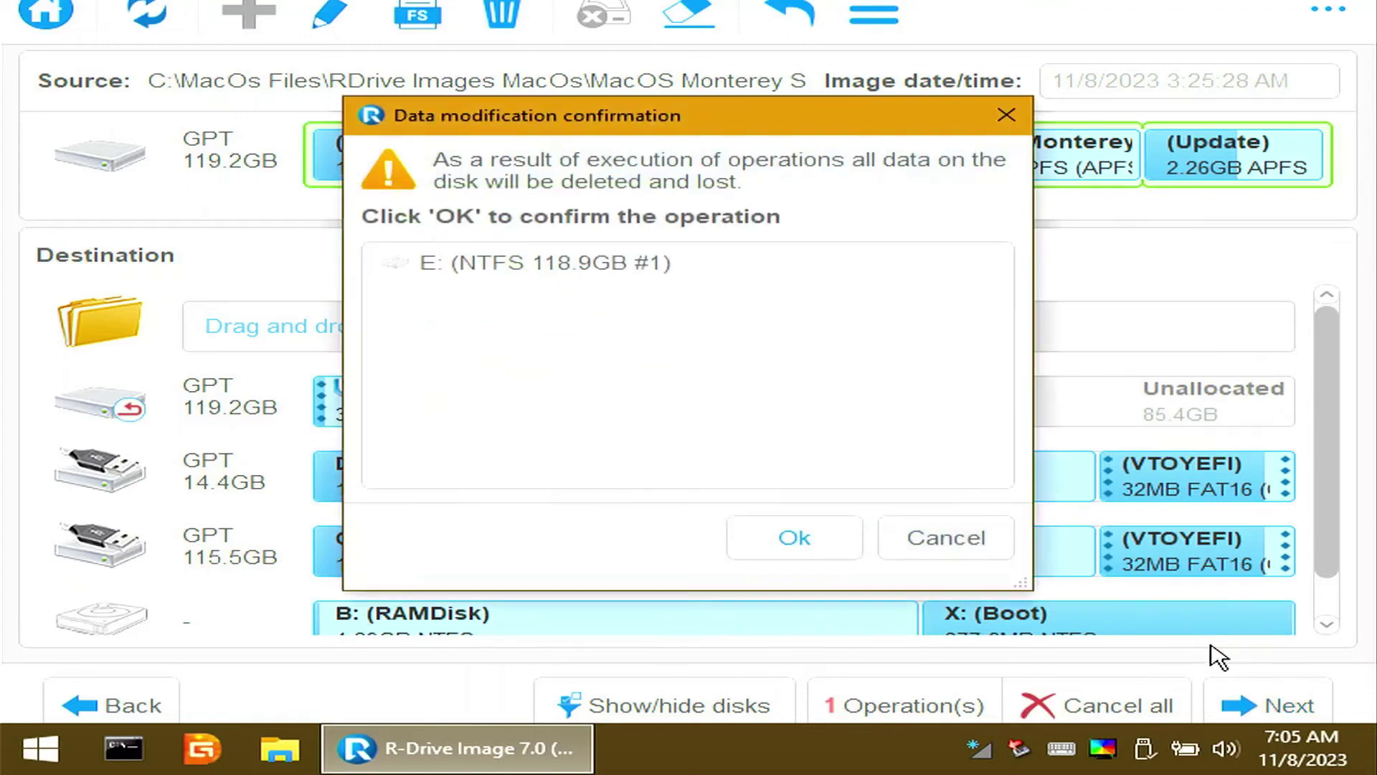
left_click(813, 543)
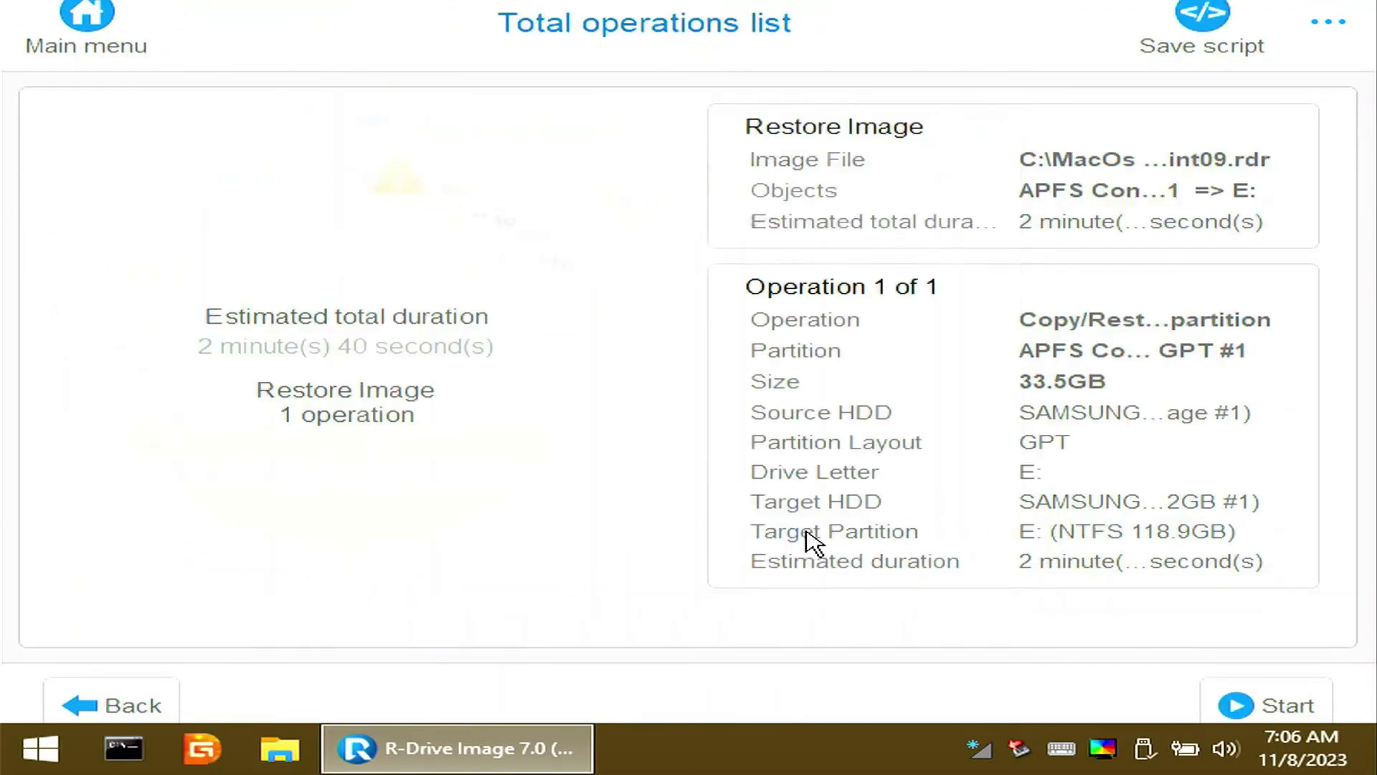
Run the queued Monterey restore onto E:, acknowledge the success message, and exit R-Drive Image.
left_click(1266, 710)
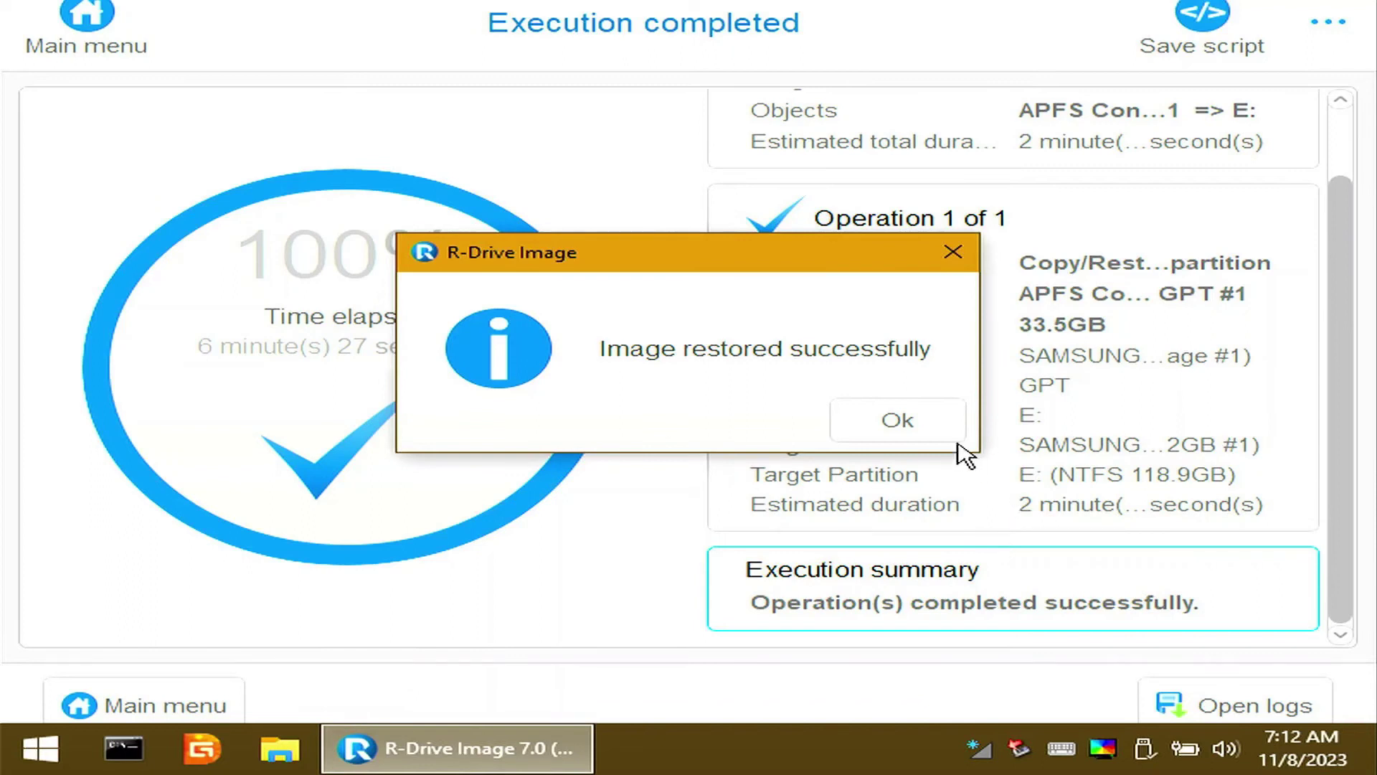
left_click(897, 422)
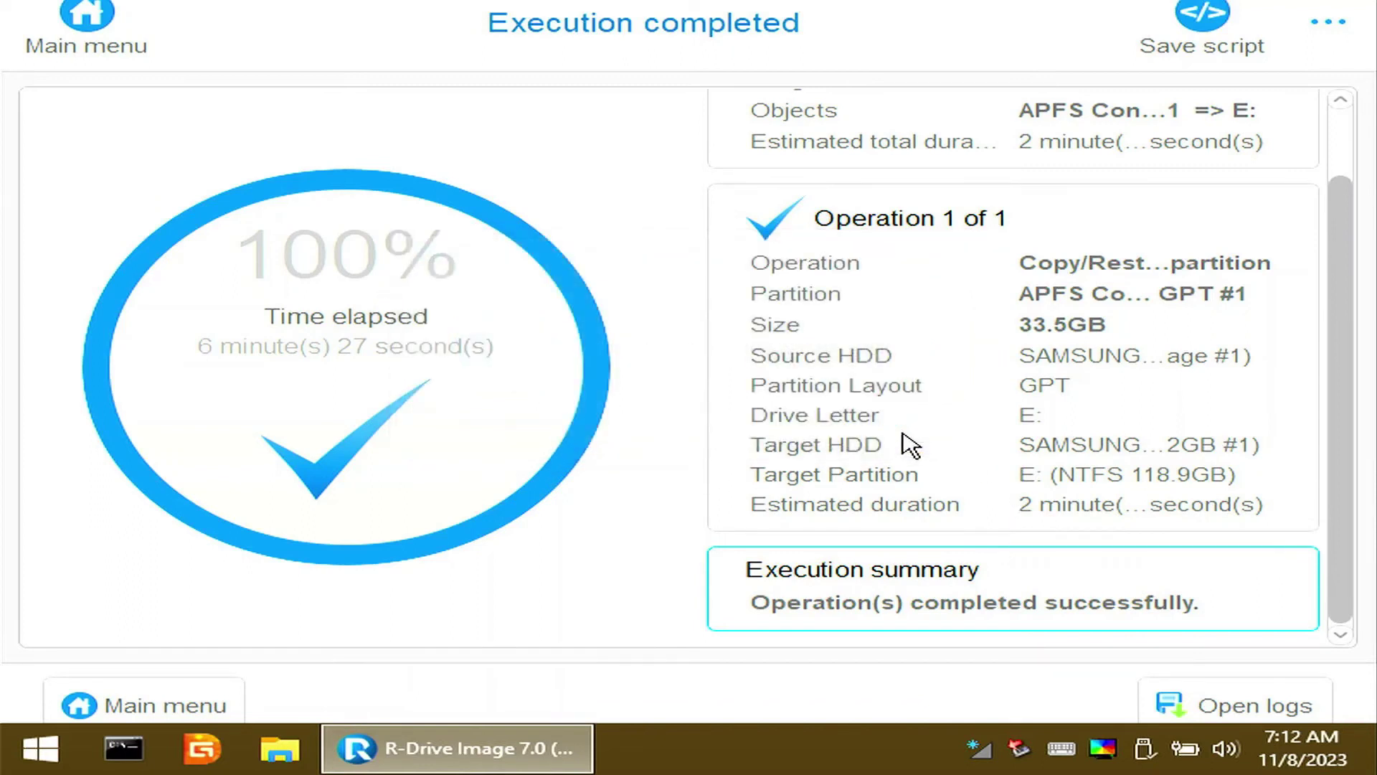
left_click(1352, 37)
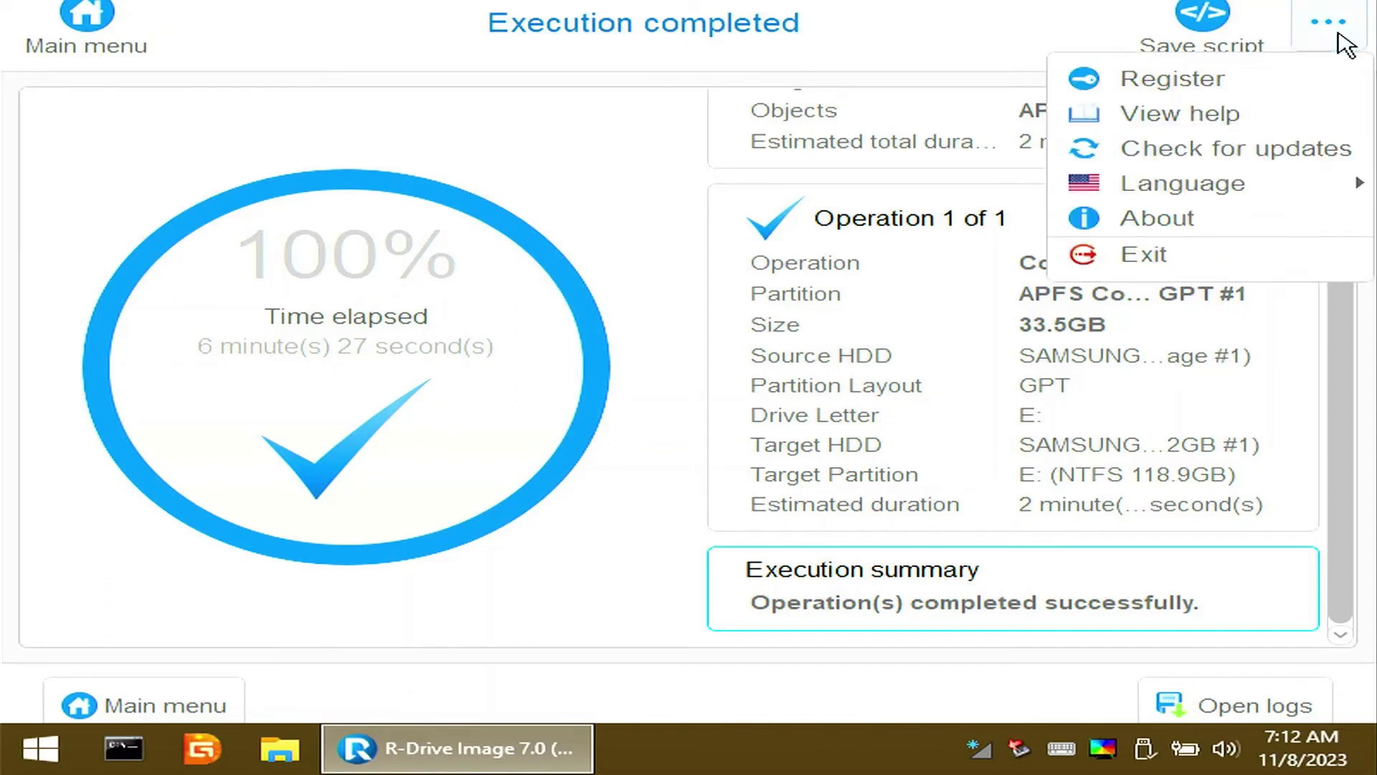
left_click(1147, 260)
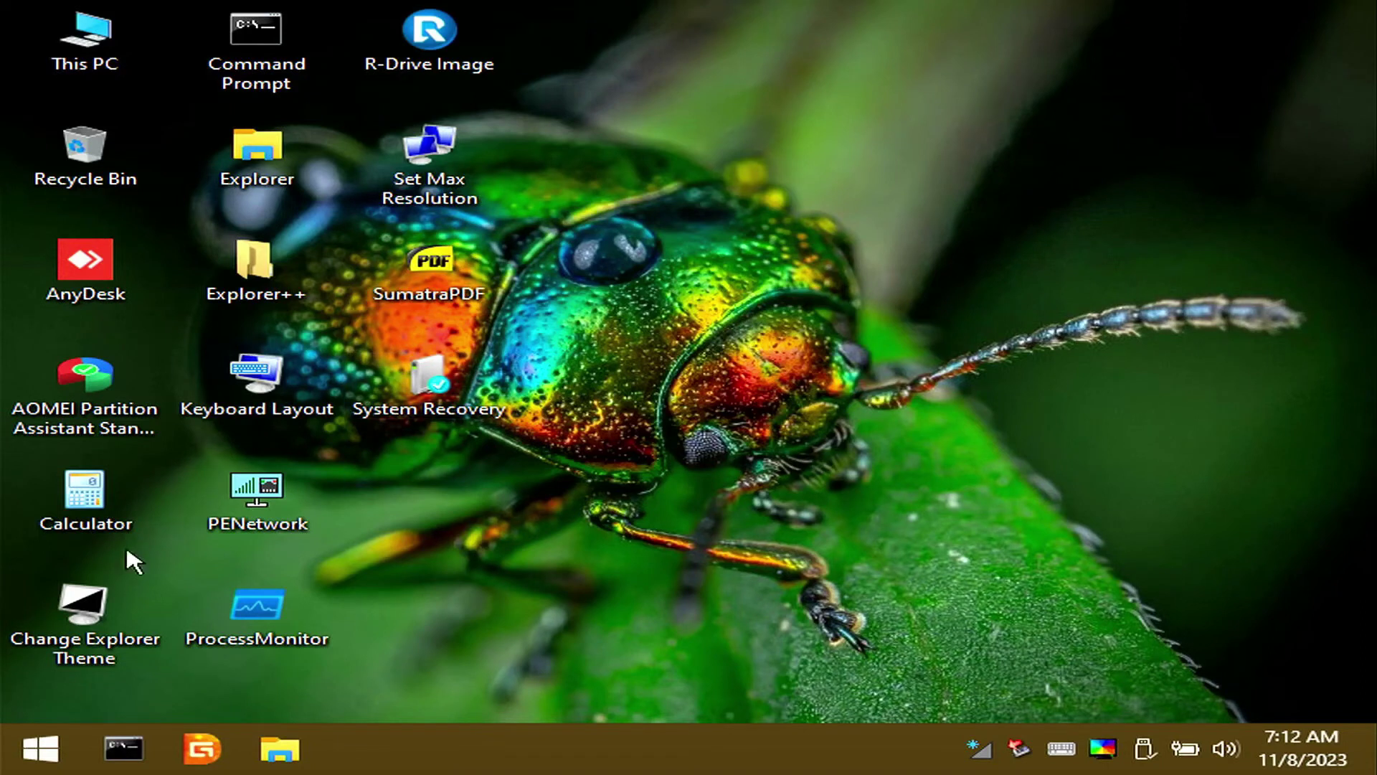
Restart the computer from the Windows PE Start menu's power options.
left_click(43, 748)
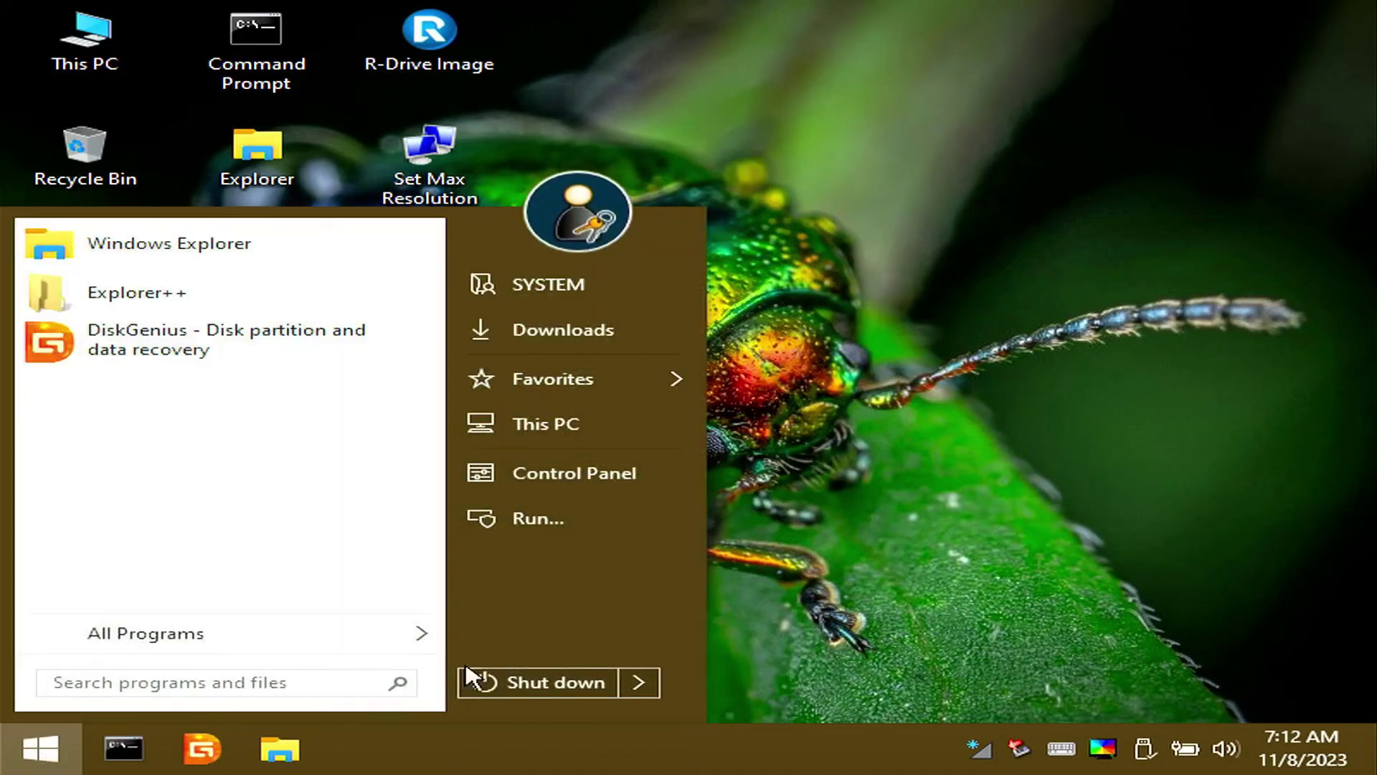
left_click(656, 683)
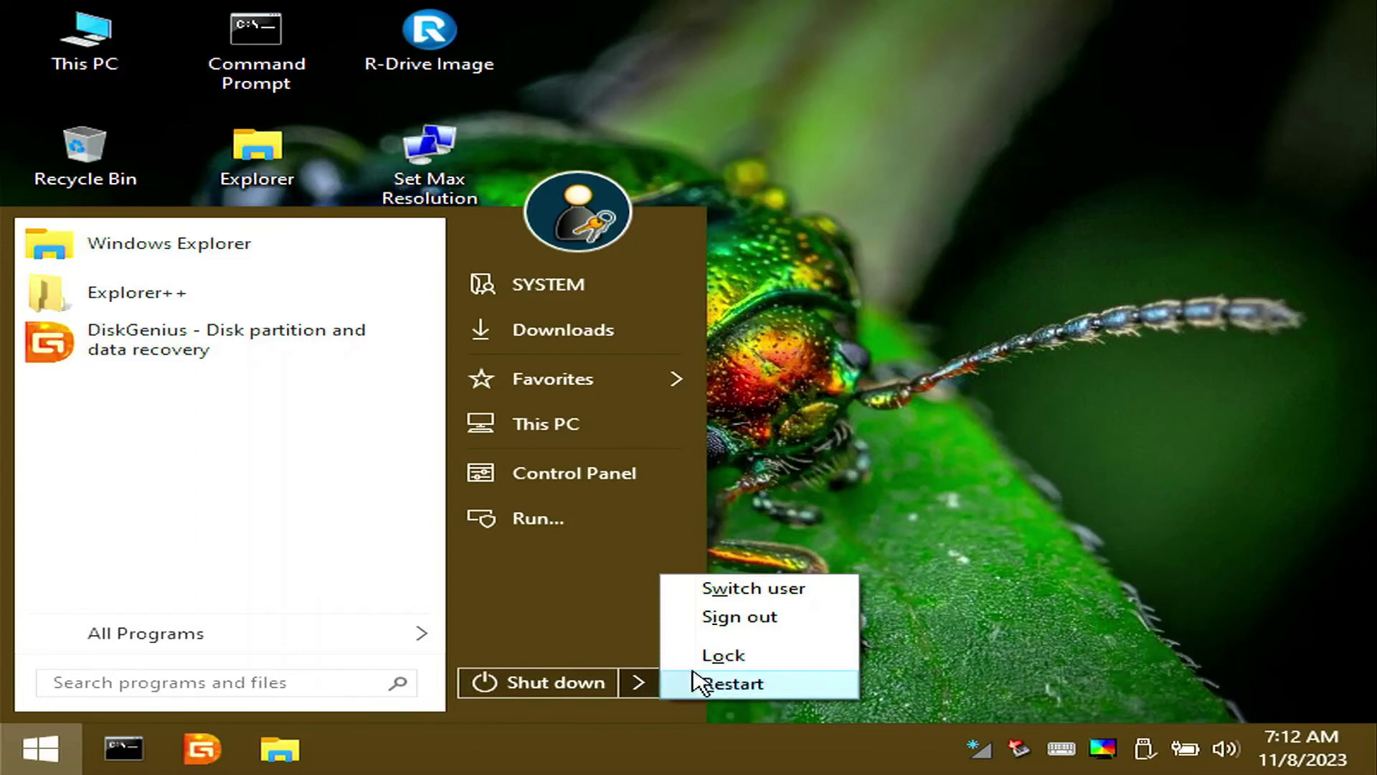
left_click(697, 681)
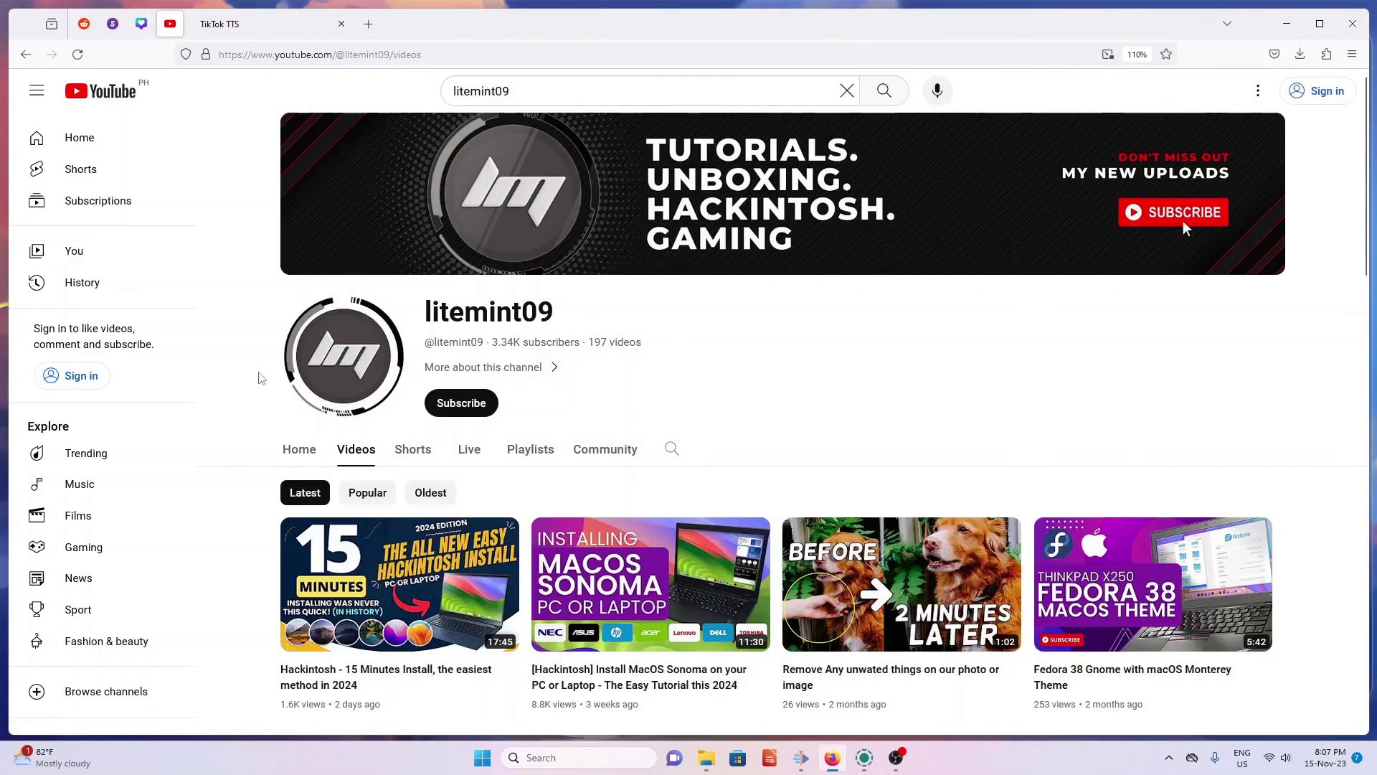
Select United States in the Select Your Country or Region list by typing 'un'.
scroll(262, 385, "down", 3)
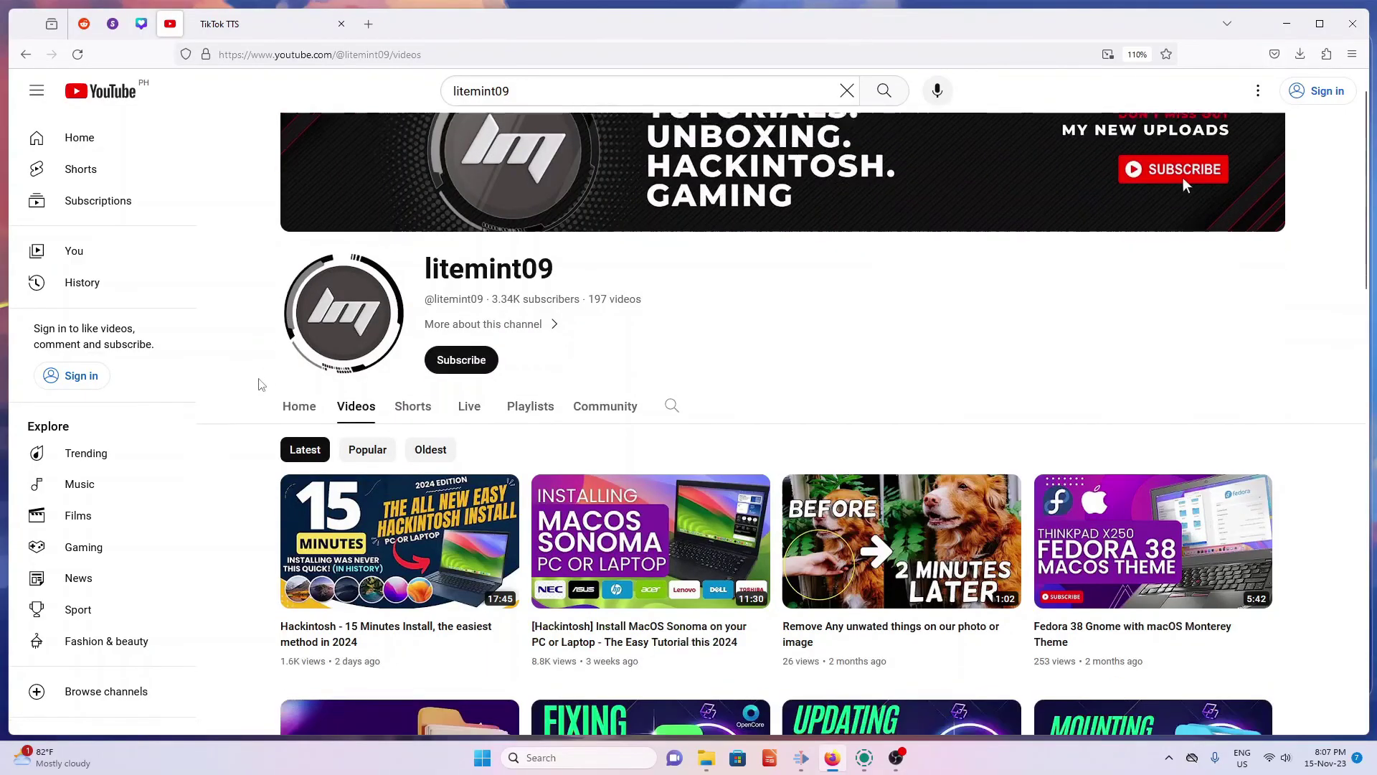
scroll(262, 385, "down", 8)
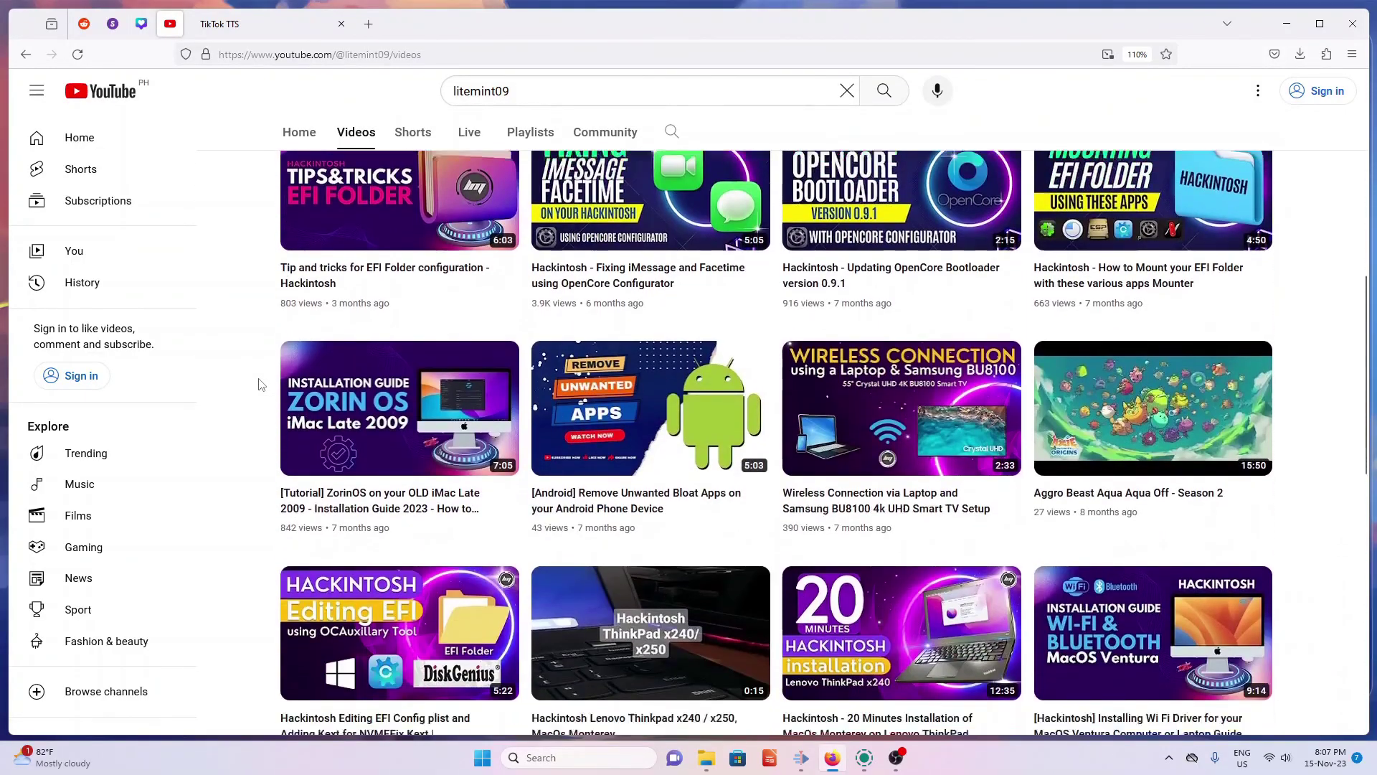
scroll(262, 385, "down", 2)
mouse_move(1107, 517)
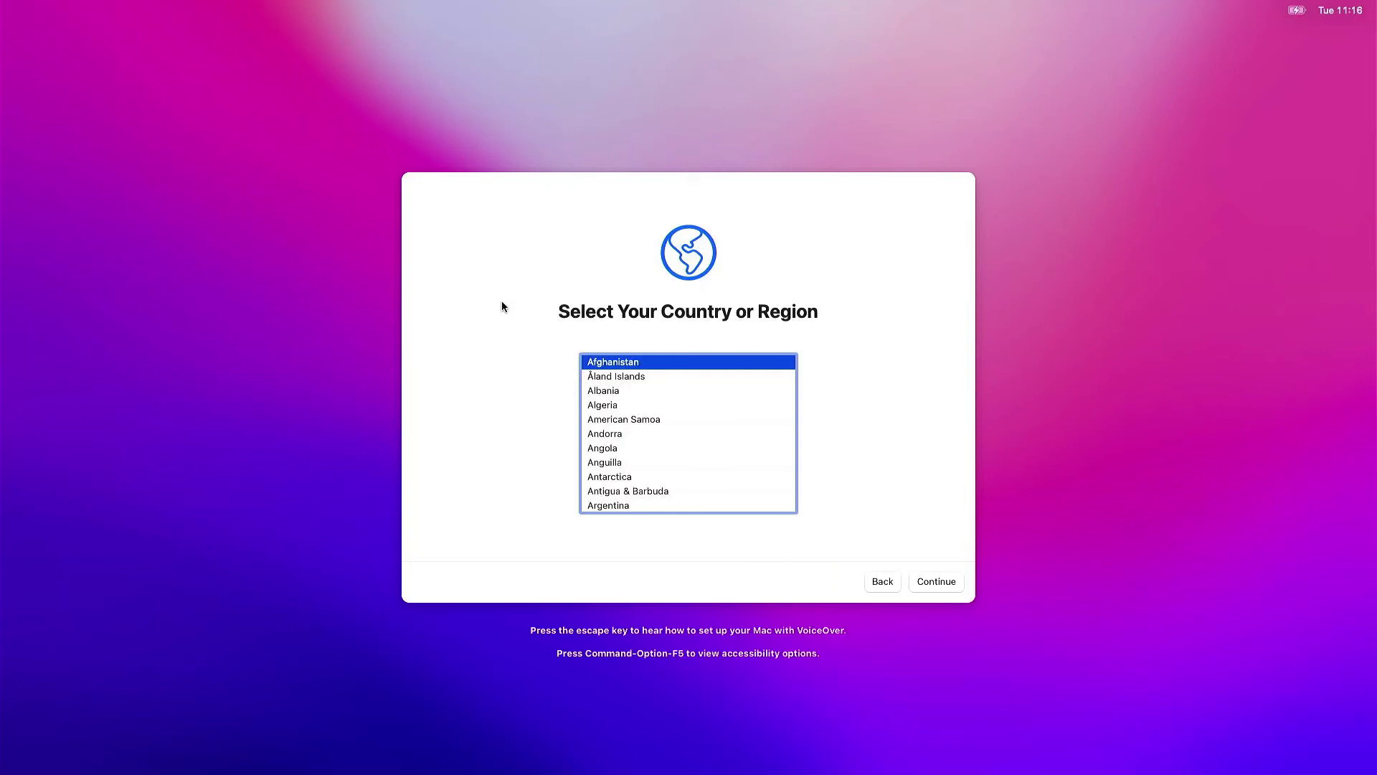
type("un")
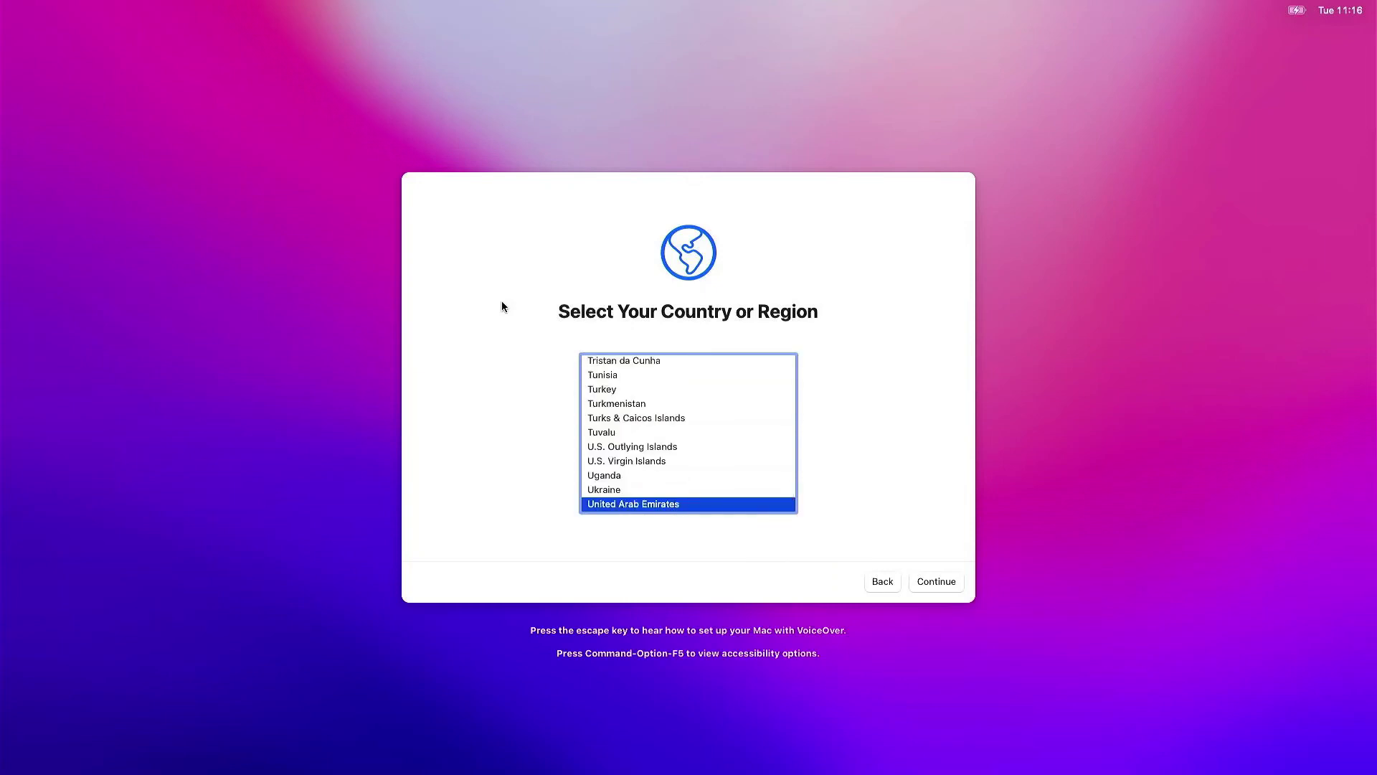
key("Down")
key("Down")
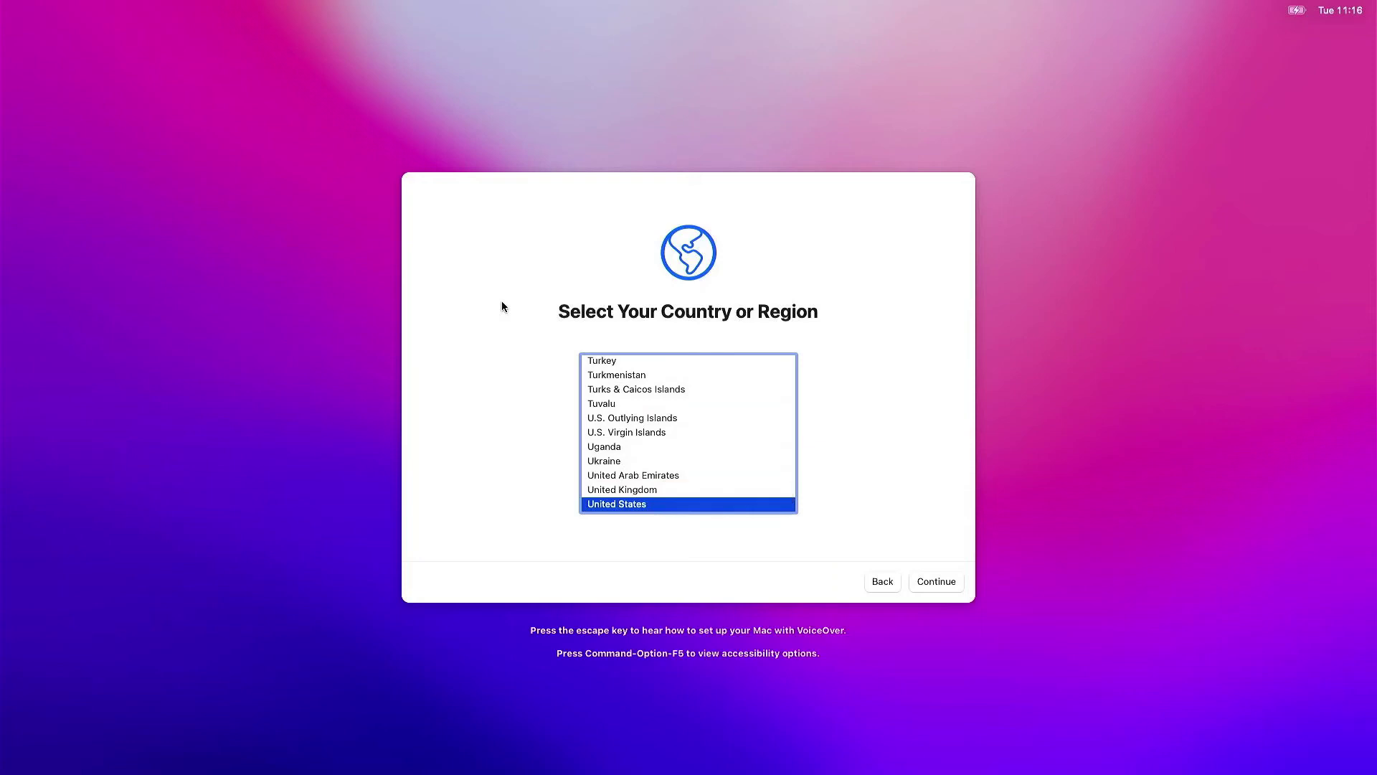
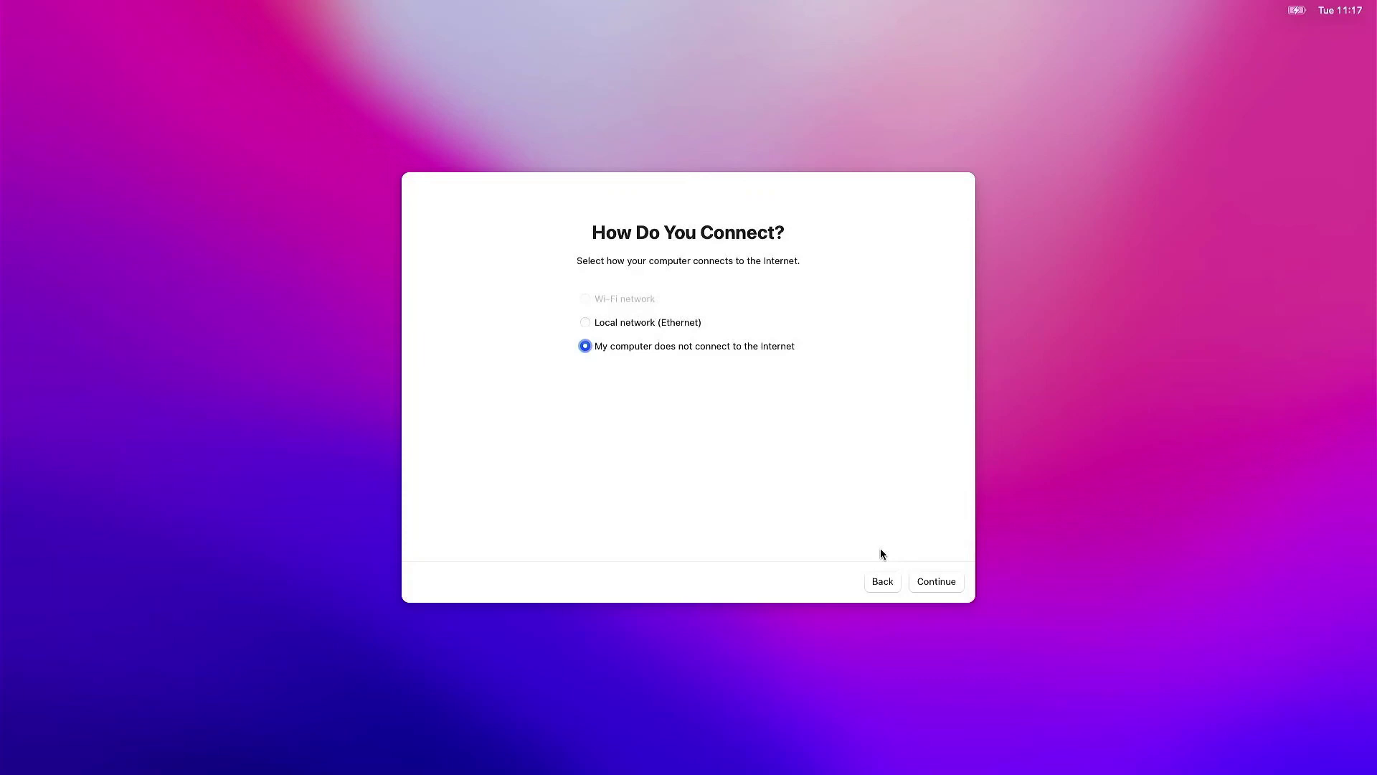
Proceed without internet, pass Data & Privacy, skip Migration Assistant, and agree to the macOS license.
key("Return")
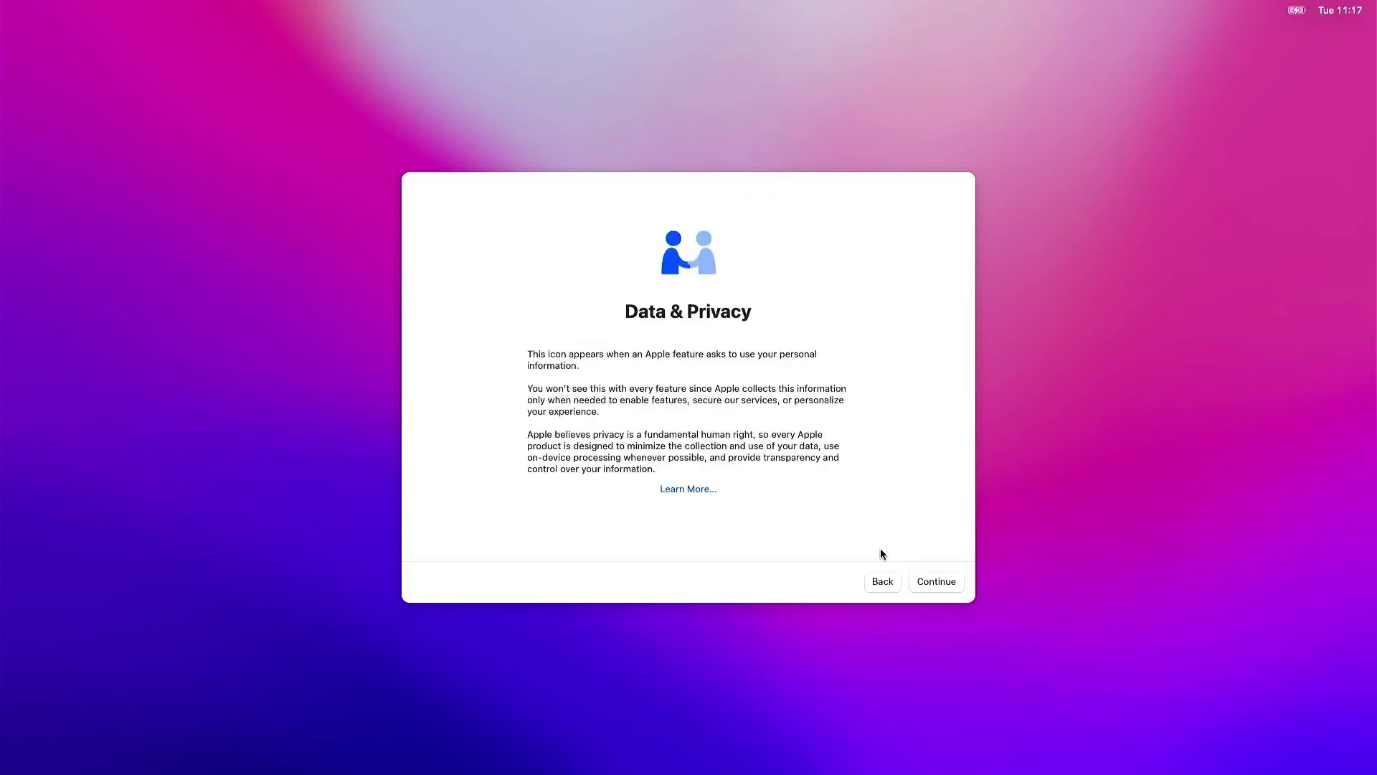
left_click(951, 581)
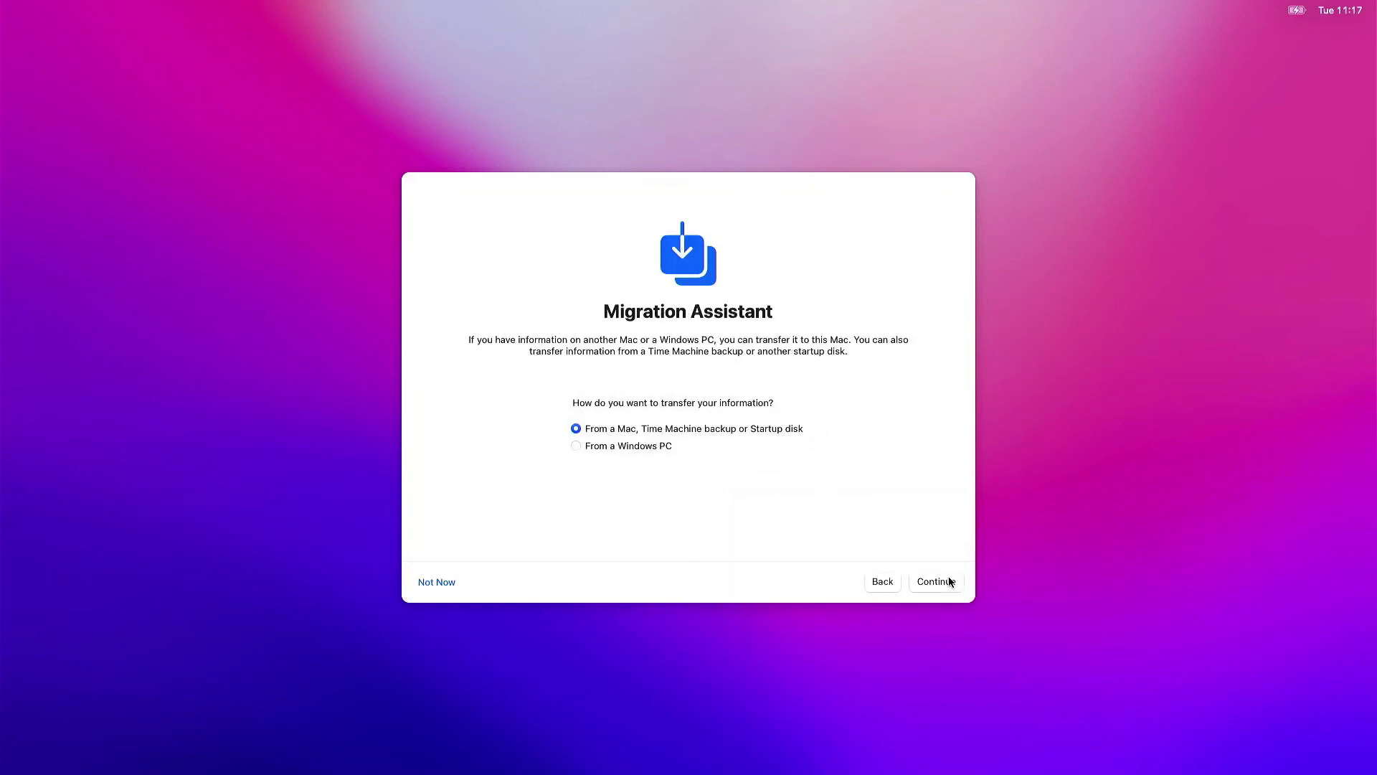
left_click(454, 583)
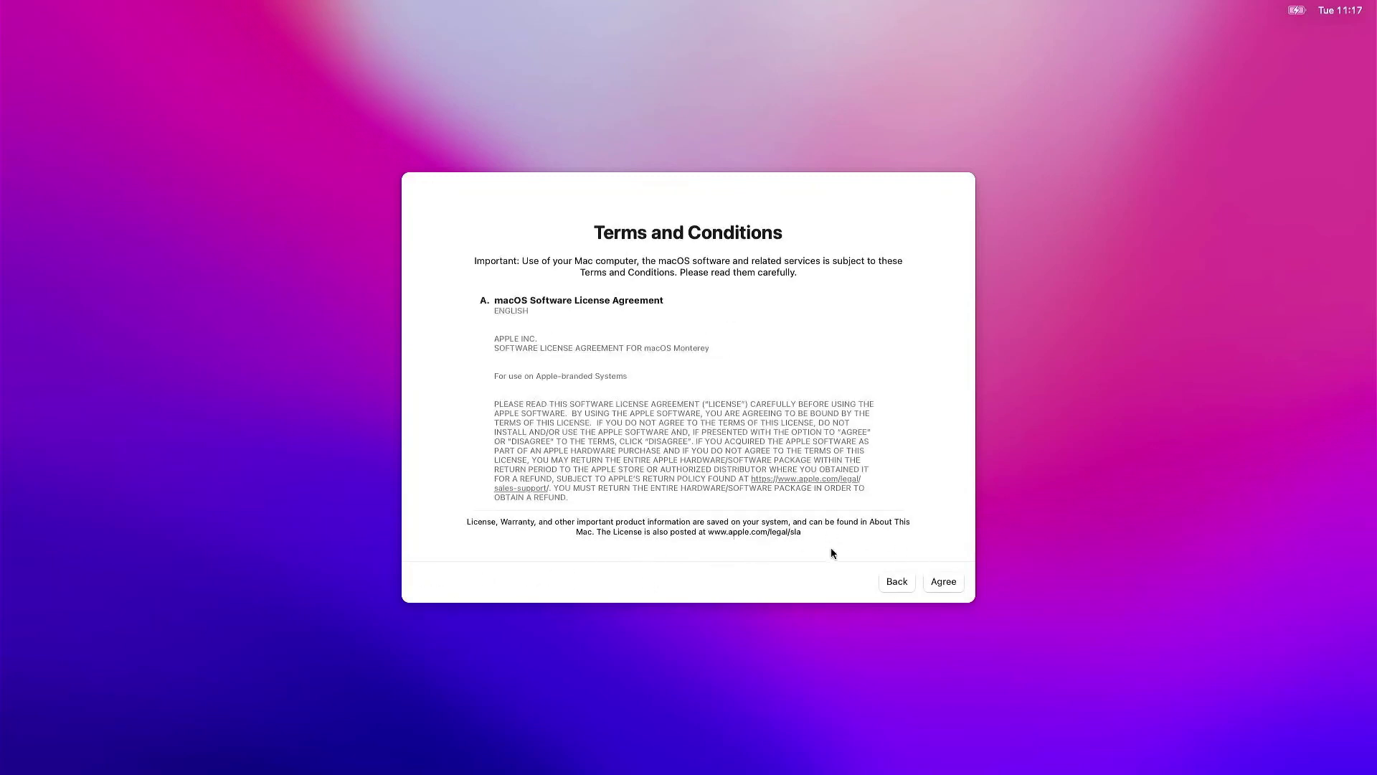
left_click(936, 582)
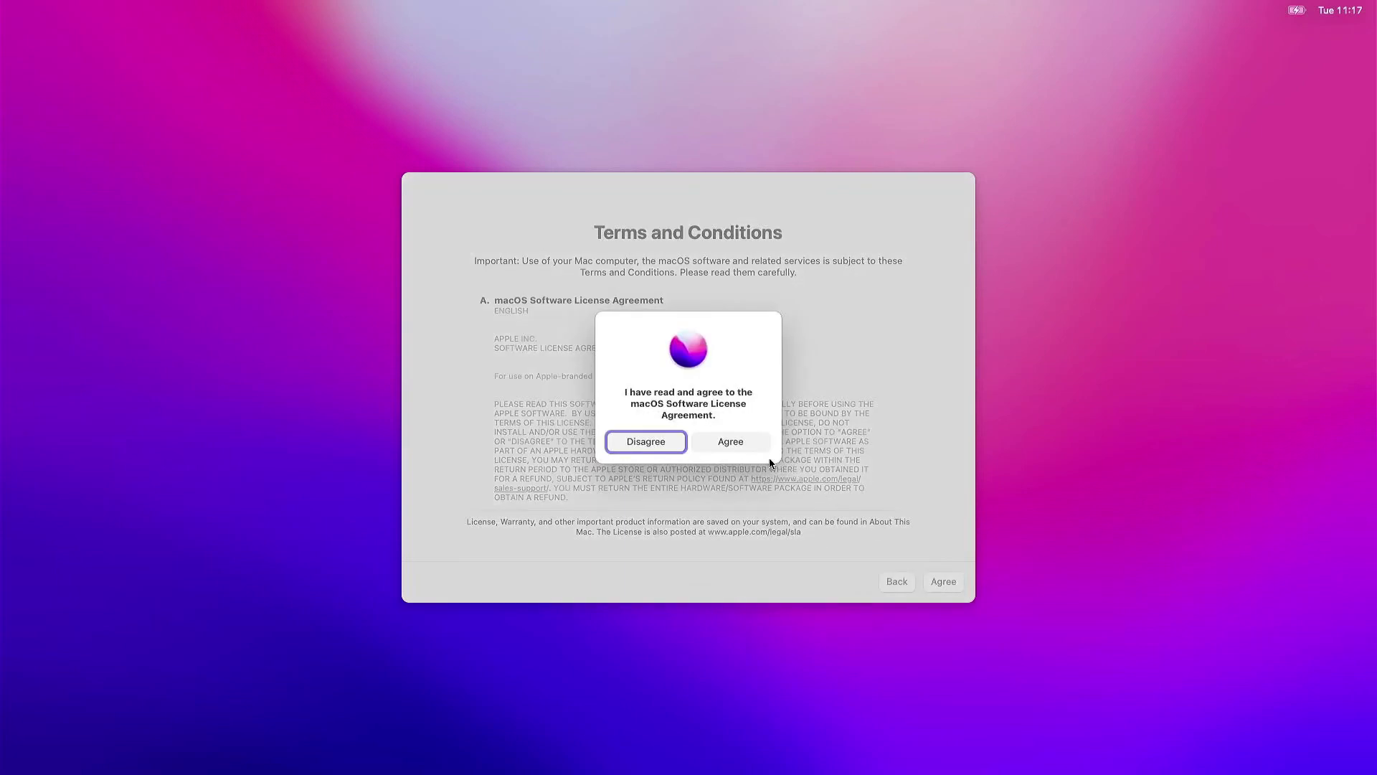
left_click(730, 441)
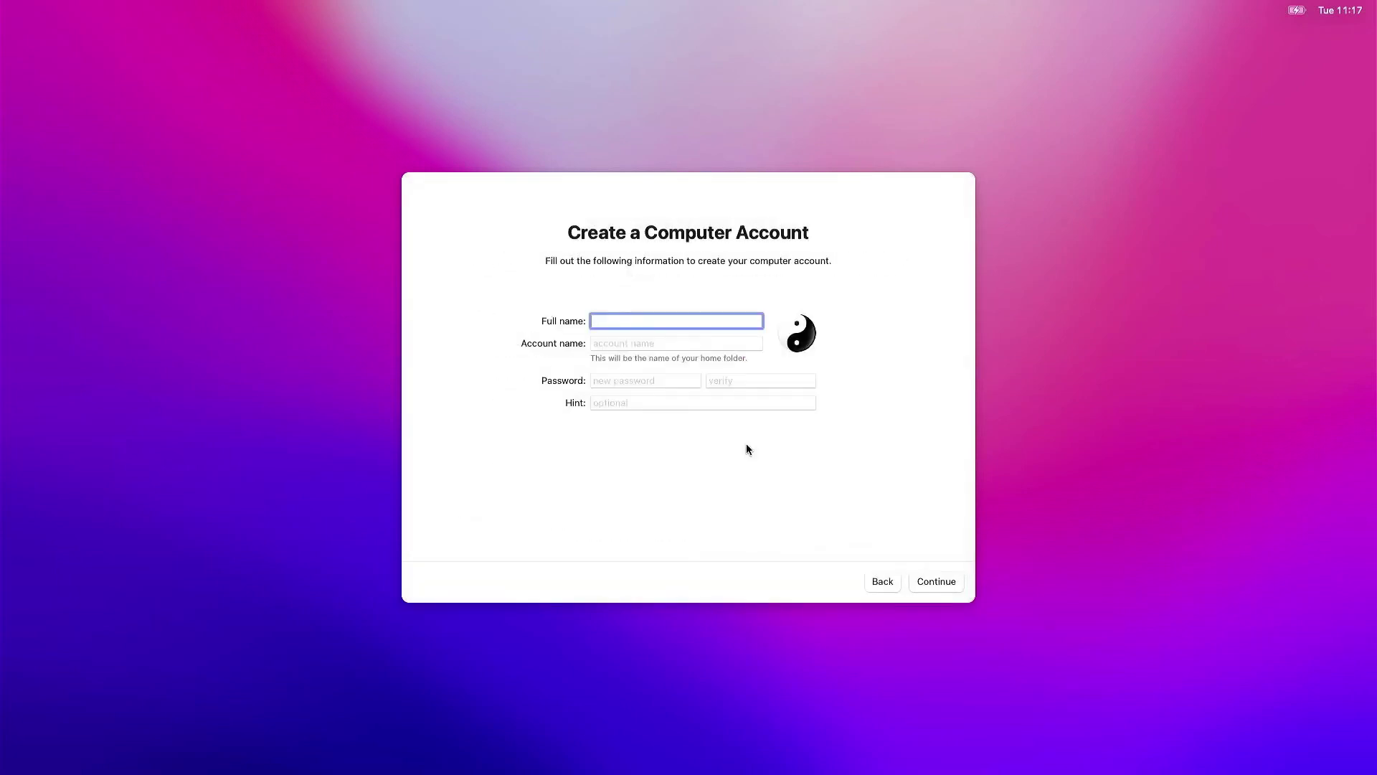
Enter the account name, password (twice) and a password hint, then create the account.
key("Tab")
key("Tab")
type("****")
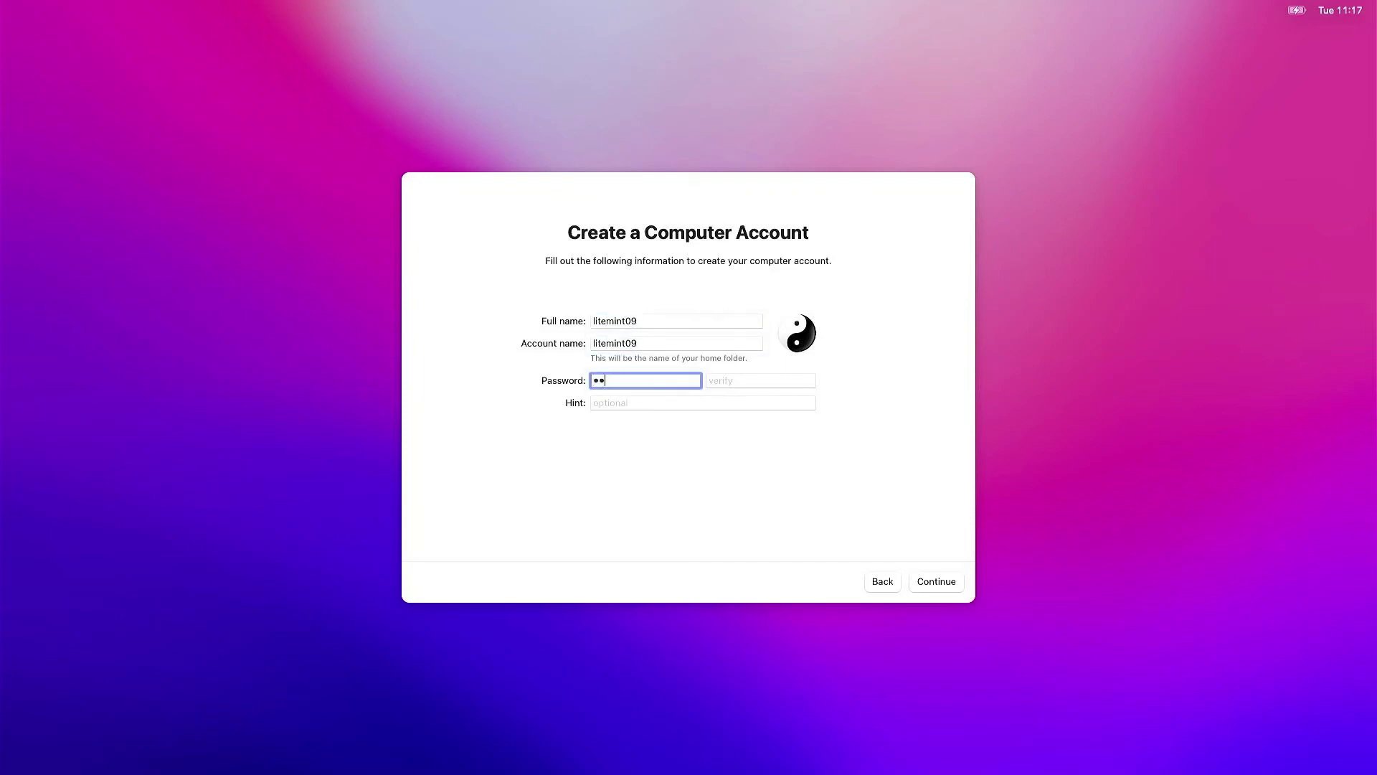
key("Tab")
type("****")
key("Tab")
type("Sub")
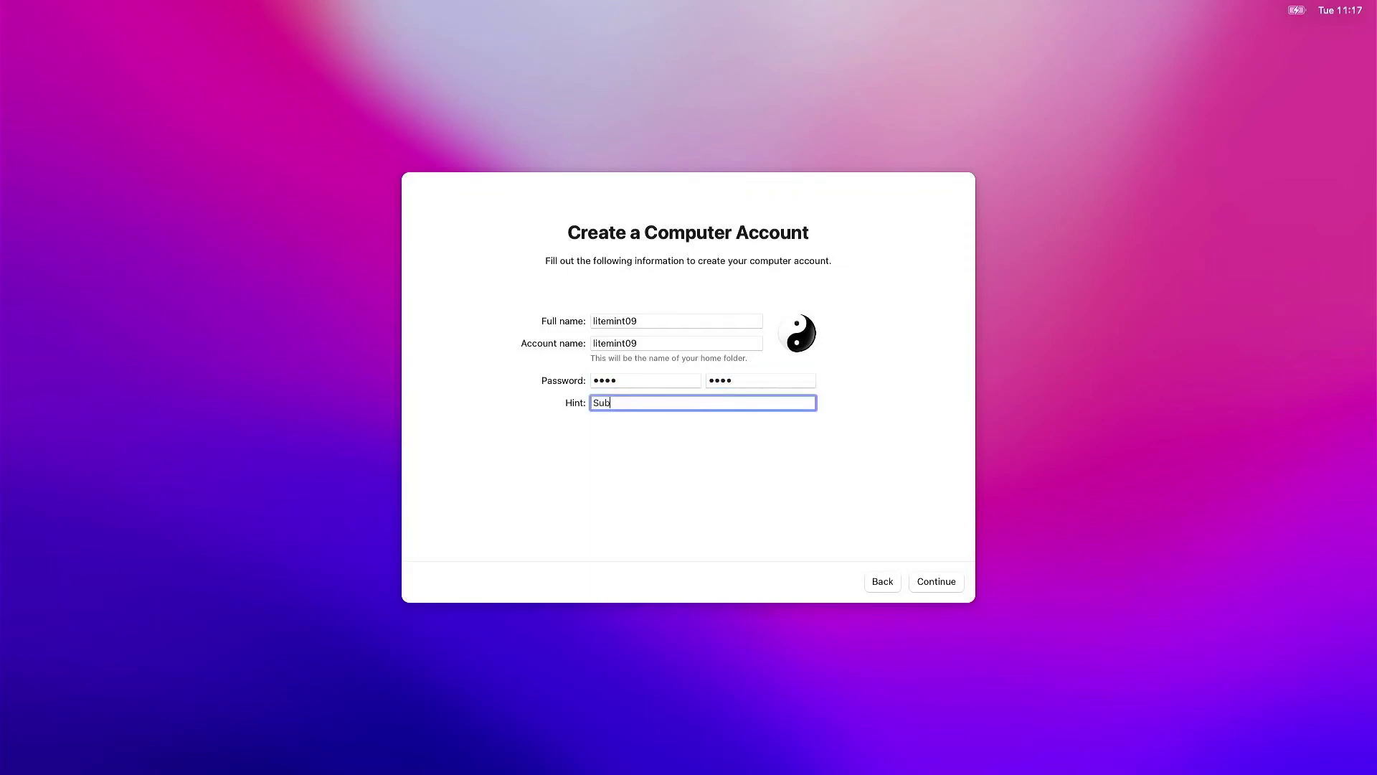
type("scribe")
left_click(931, 584)
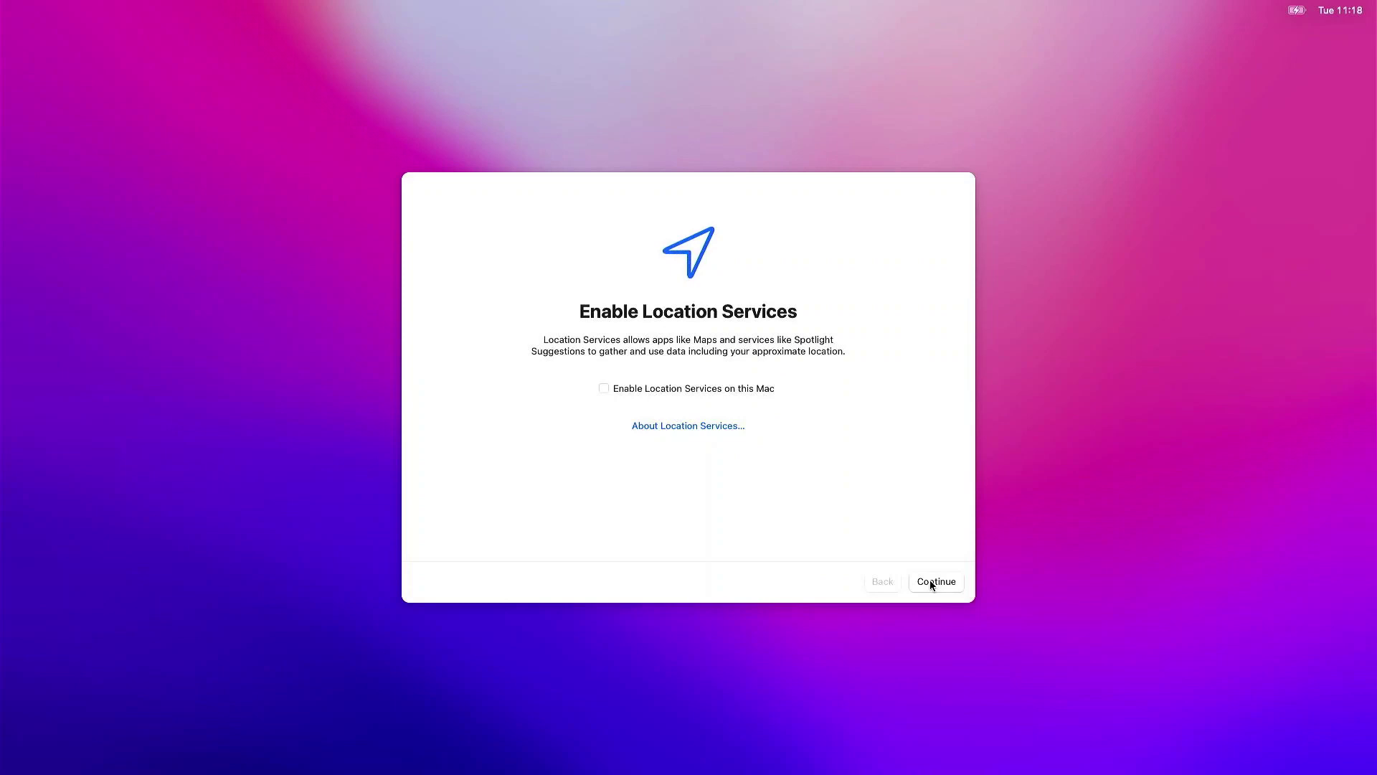
Decline Location Services and set the time zone to the Philippines (Quezon City).
left_click(931, 579)
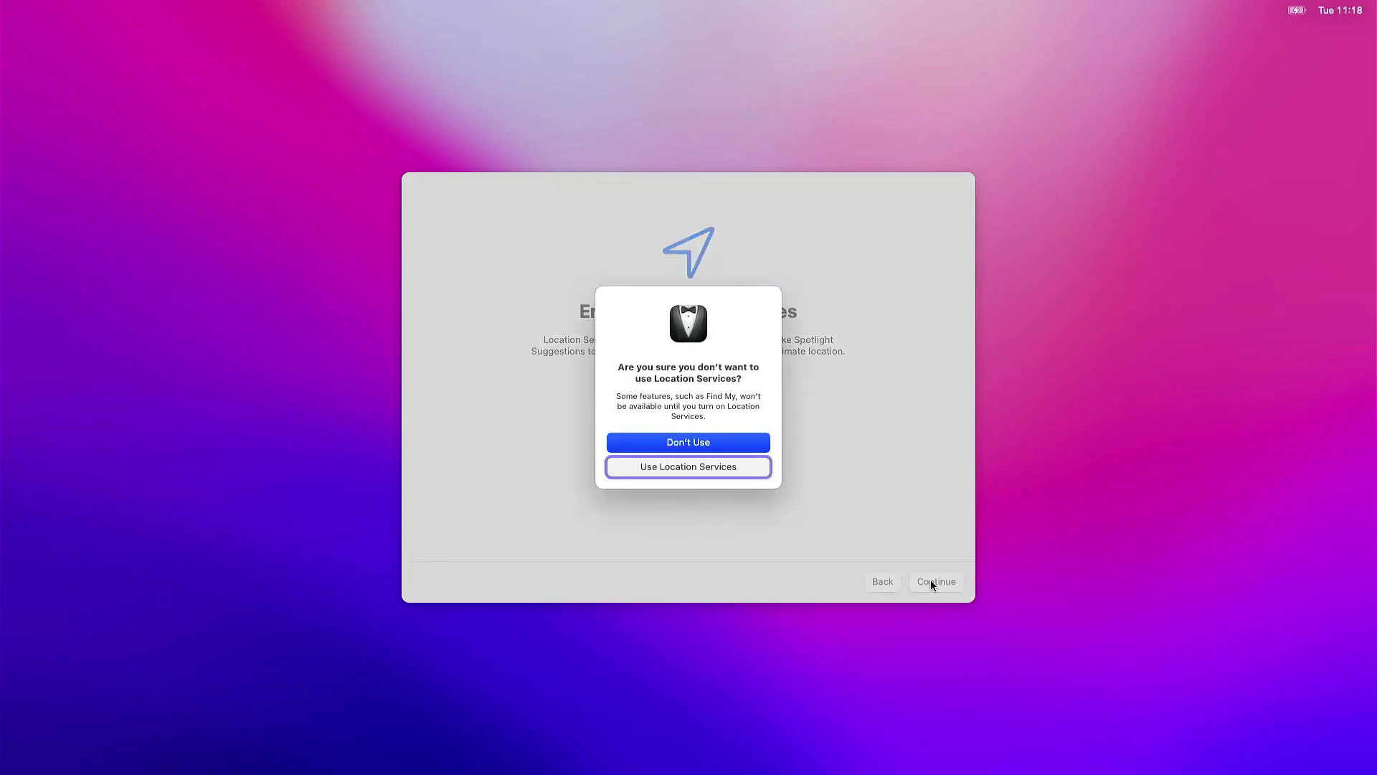
left_click(739, 448)
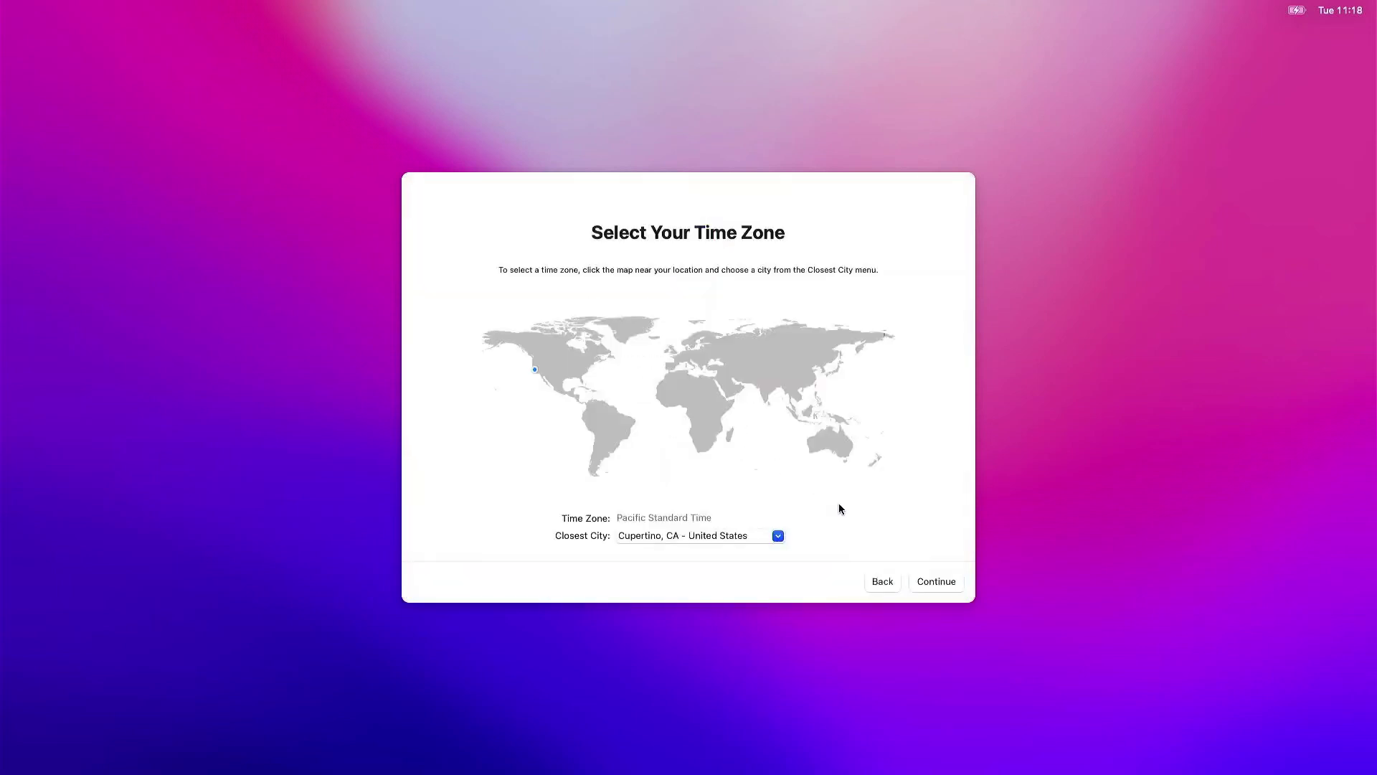
left_click(822, 397)
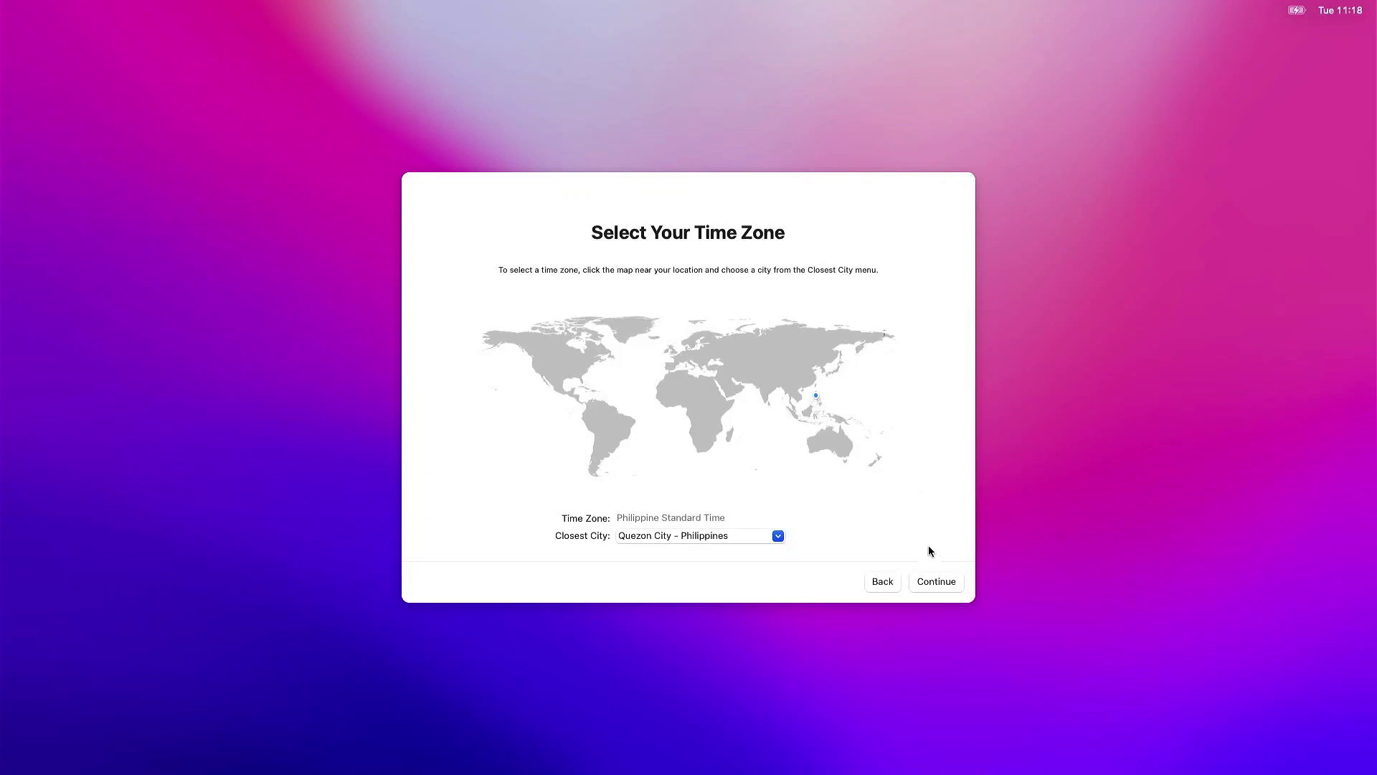
left_click(930, 585)
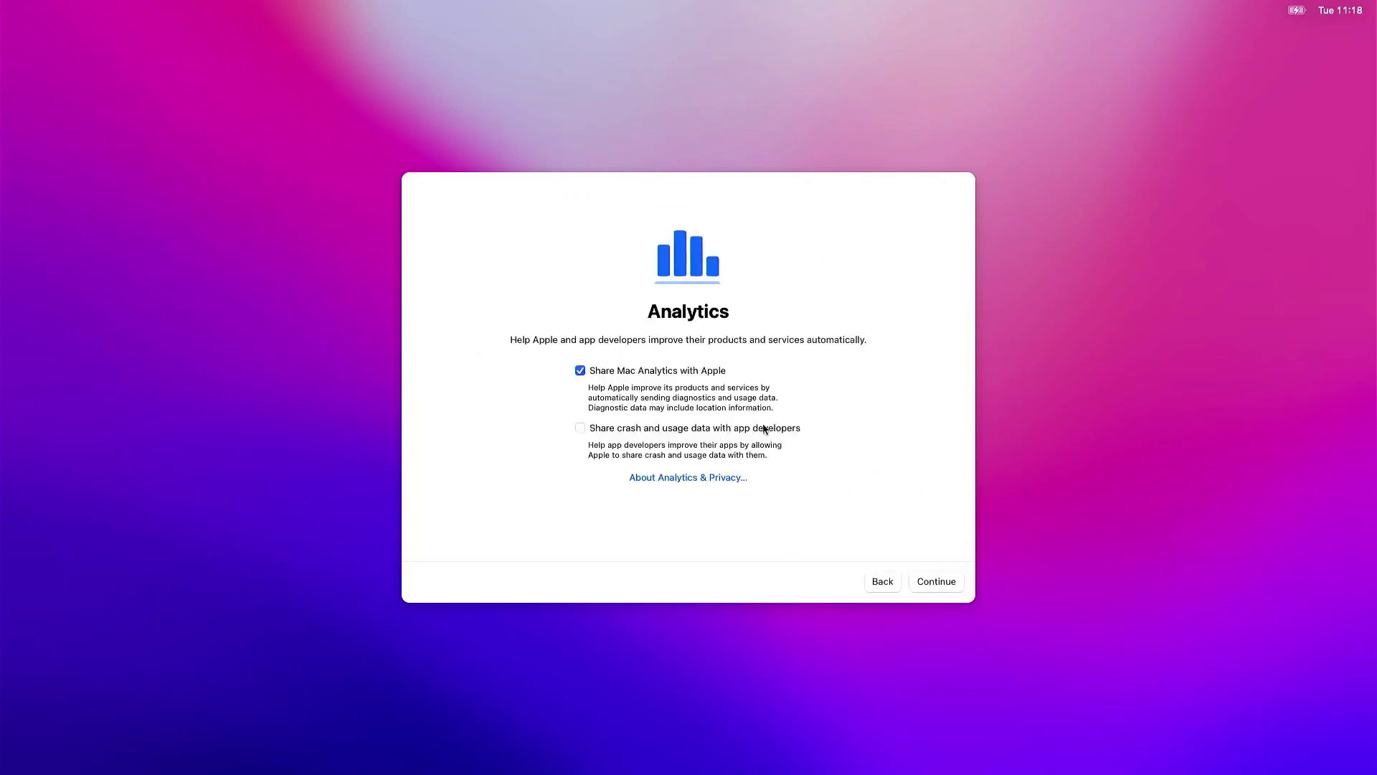
Turn off Mac Analytics sharing, defer Screen Time, and disable Ask Siri.
left_click(673, 372)
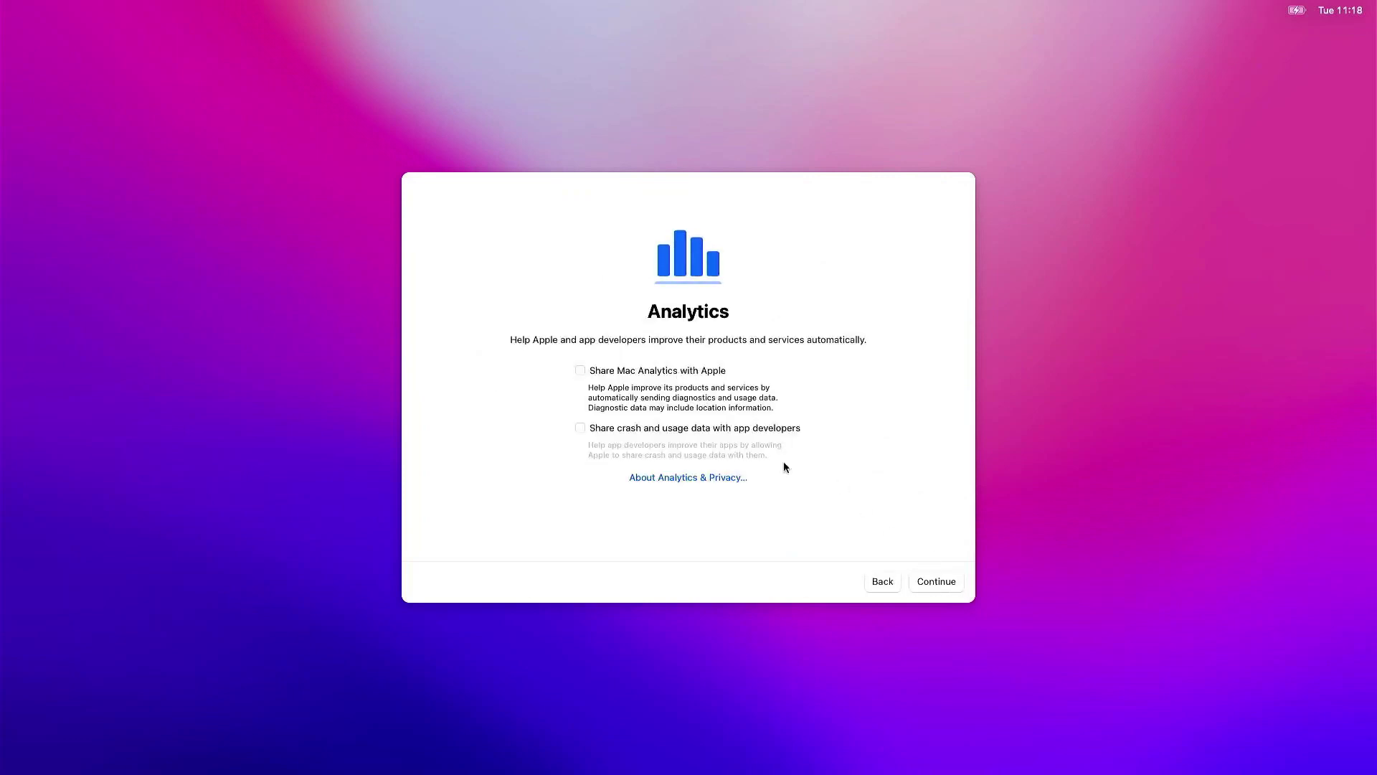
left_click(919, 582)
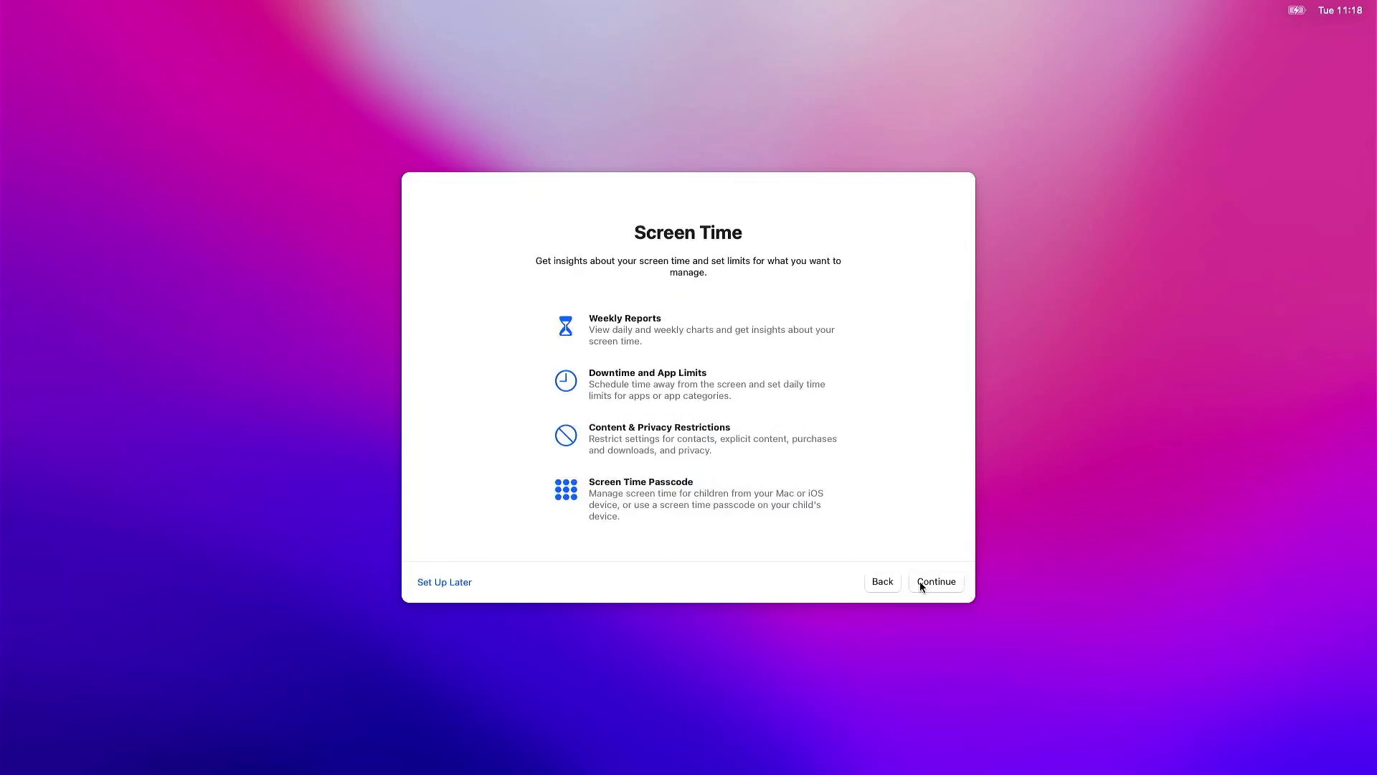
left_click(456, 585)
left_click(681, 387)
left_click(924, 584)
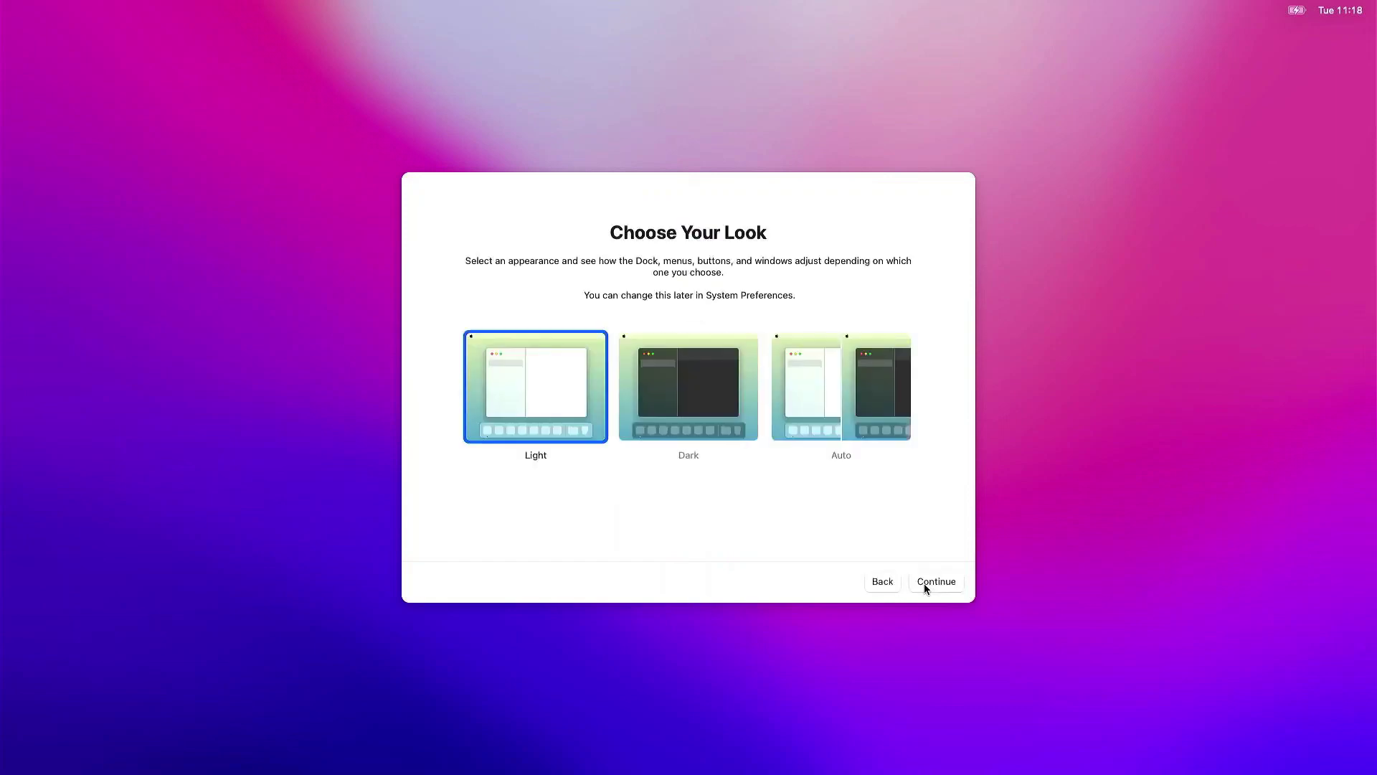
Keep Light appearance, identify the JIS keyboard with Z and slash, then show About This Mac.
left_click(923, 583)
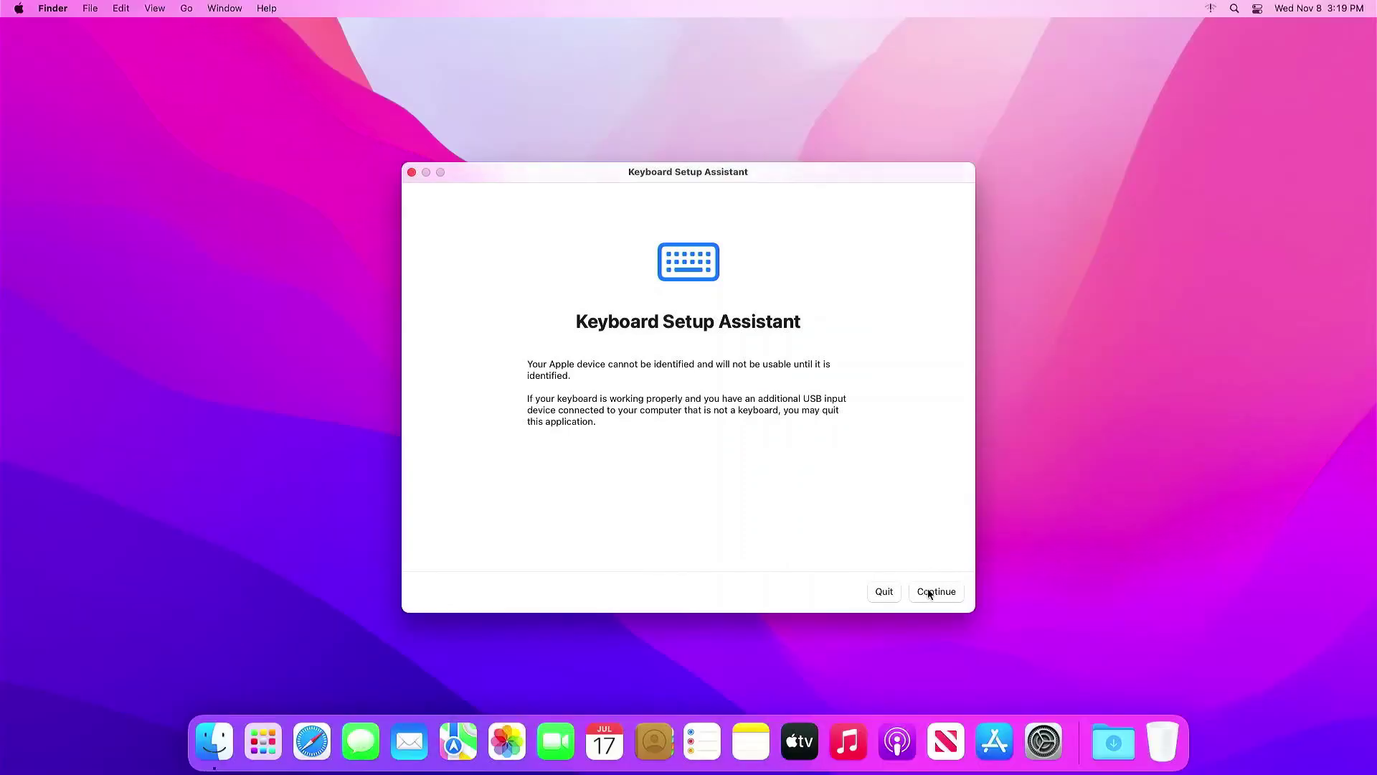
left_click(927, 592)
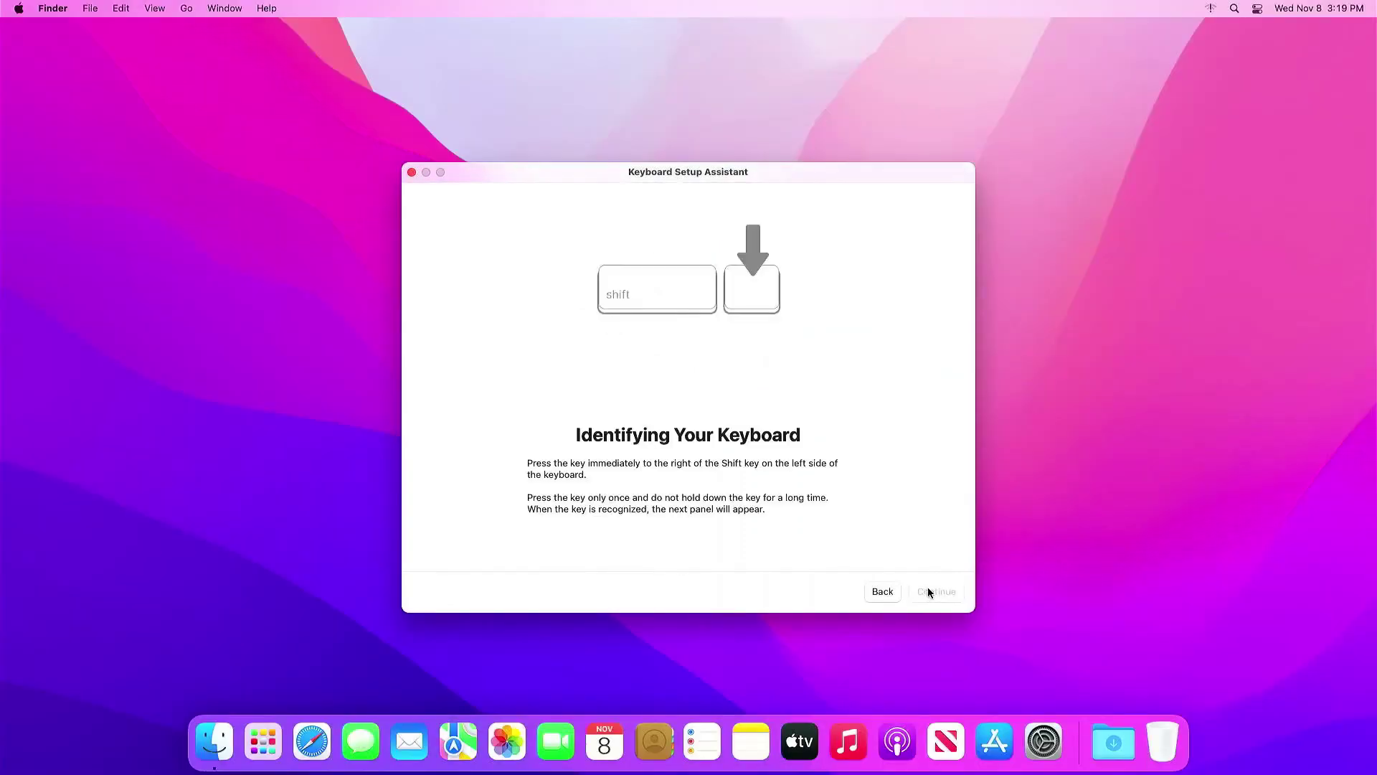
key("z")
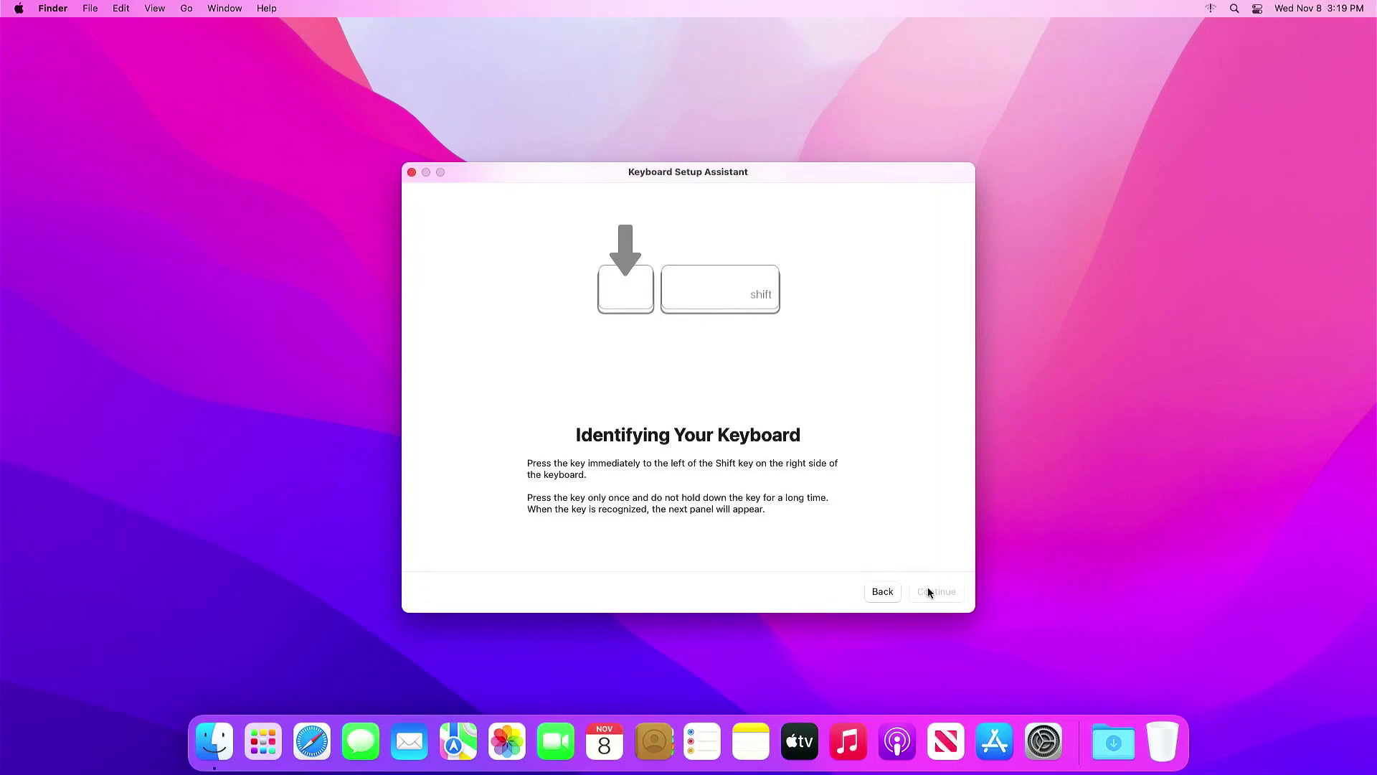
key("slash")
left_click(944, 591)
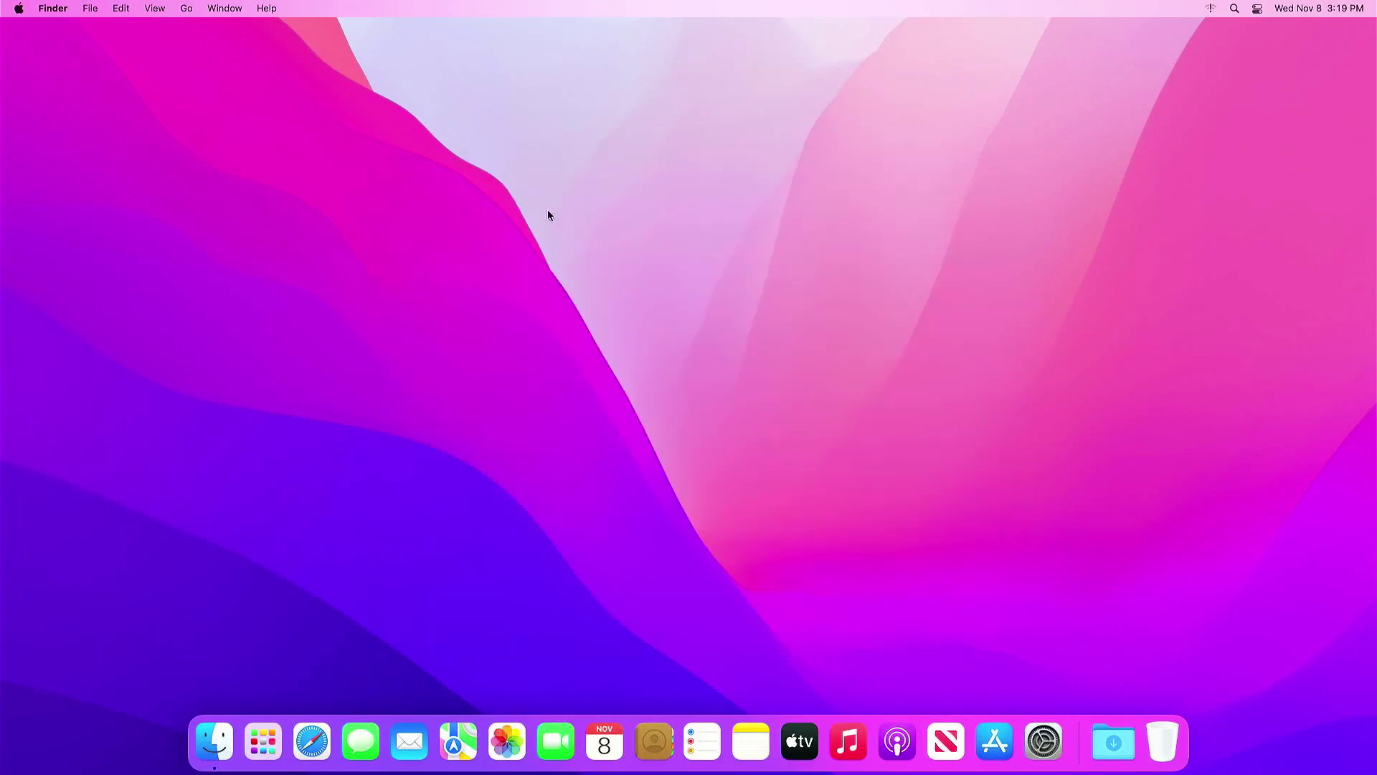
left_click(31, 10)
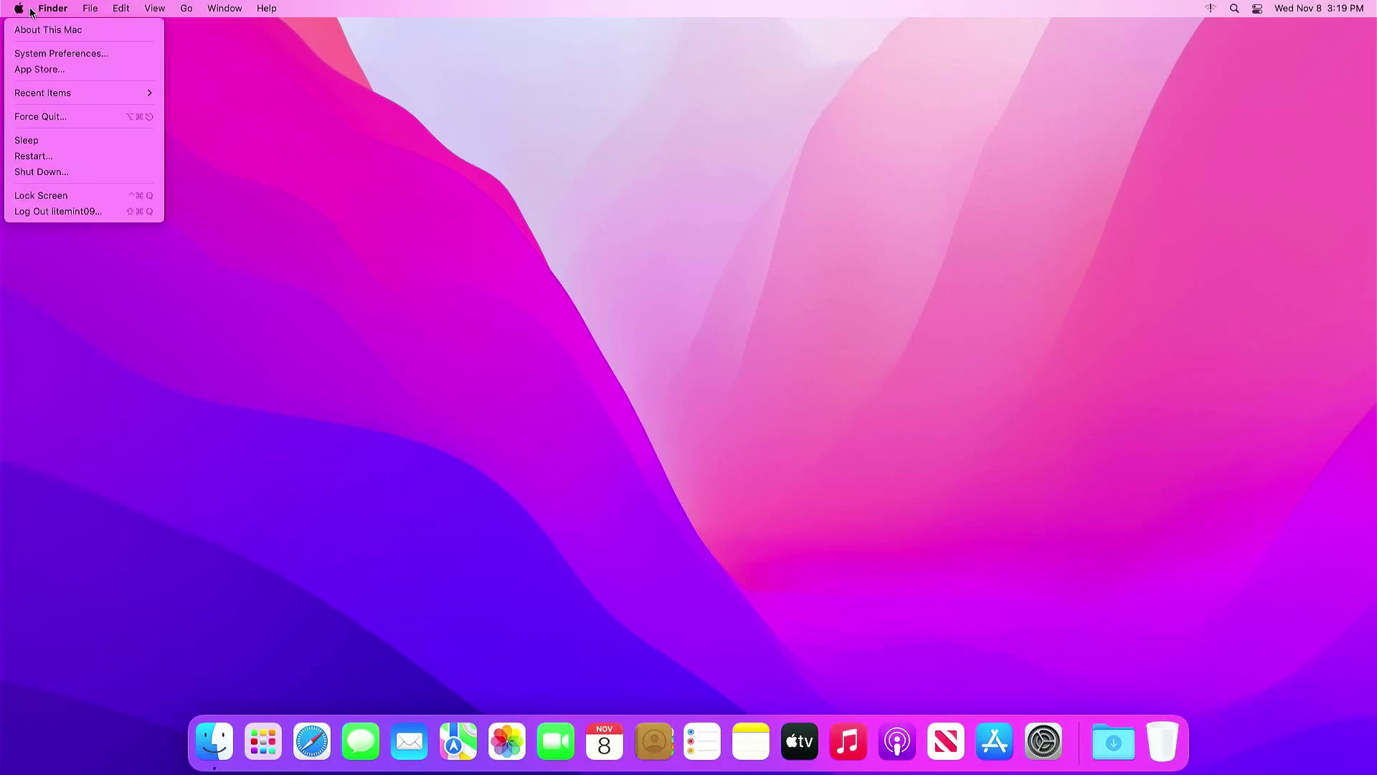
left_click(43, 29)
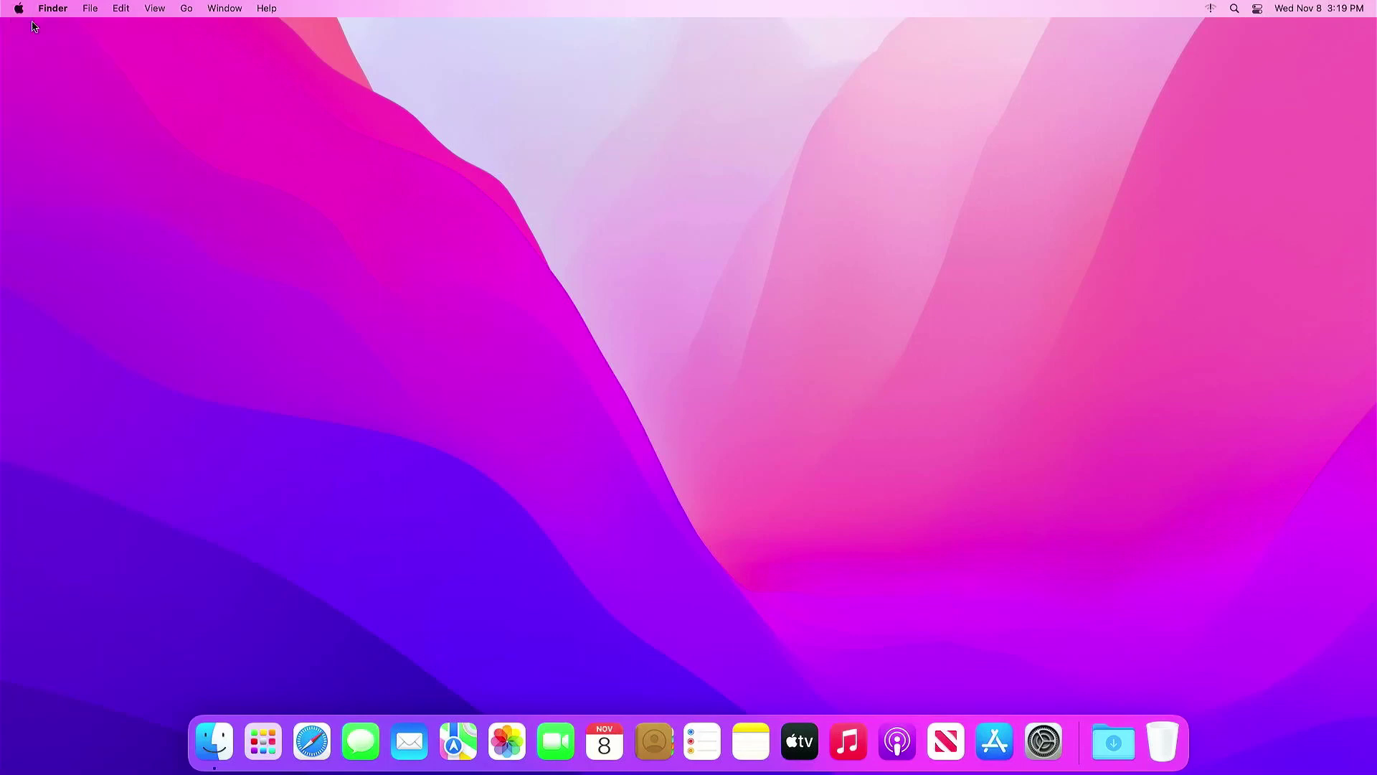